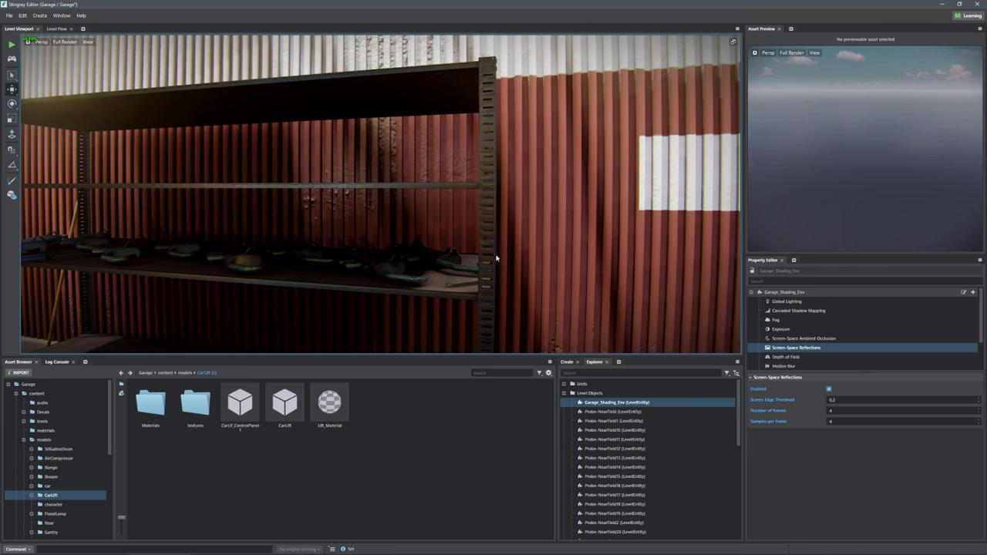
- Look around the finished garage level with its reflection probes and light icons shown
right_drag(548, 237, 125, 185)
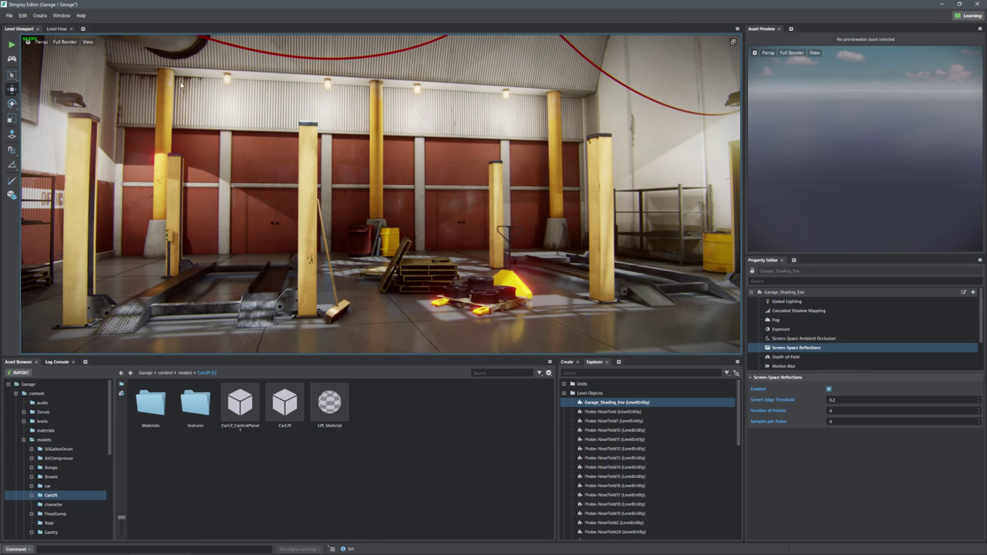
click(103, 52)
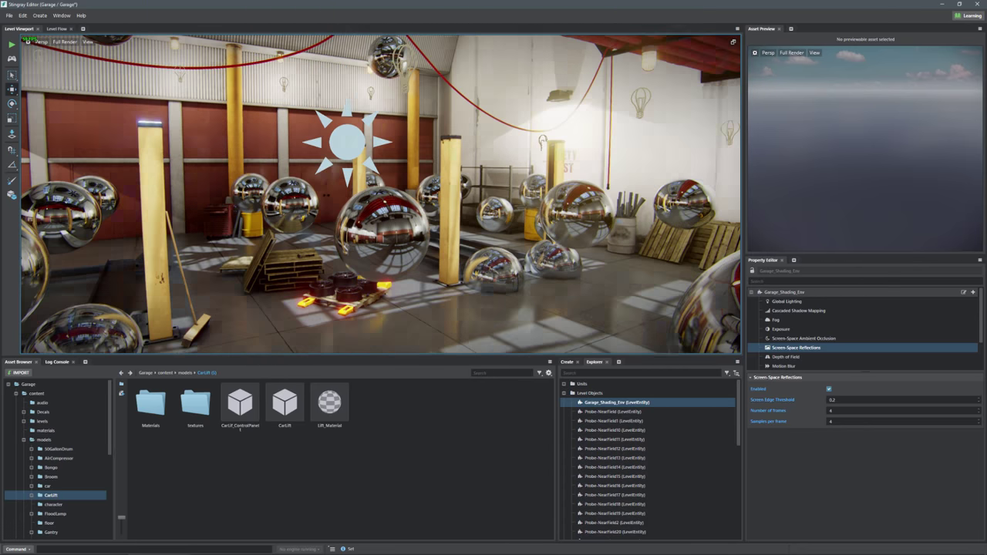
right_drag(308, 193, 216, 208)
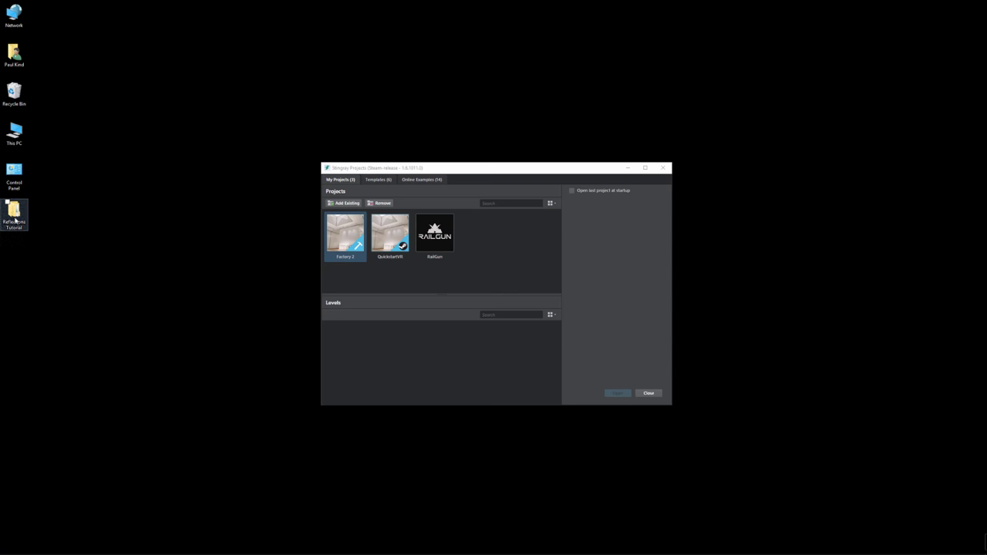
- Add the existing project Garage.stingray_project from the desktop folder Reflections Tutorial\Project\Garage to the project list
click(346, 203)
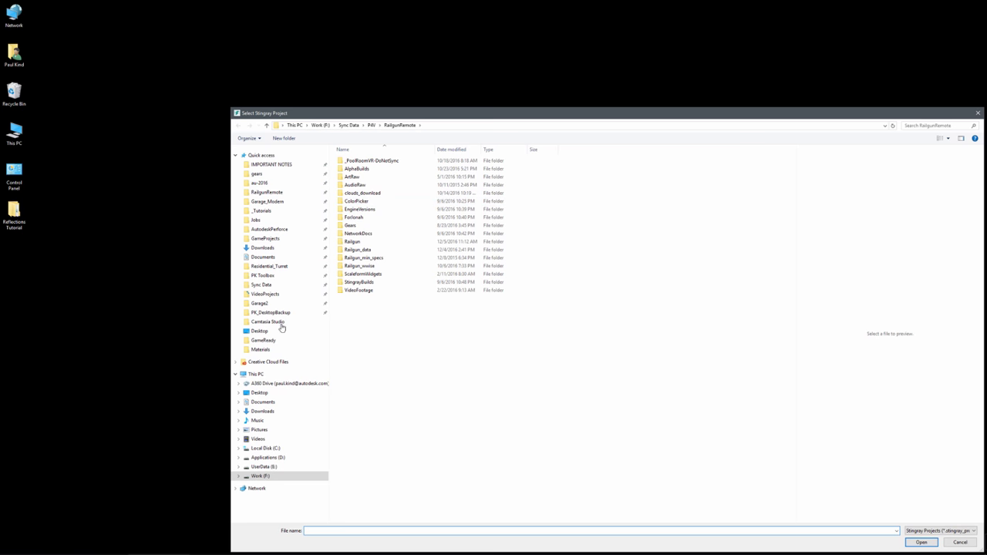
click(278, 331)
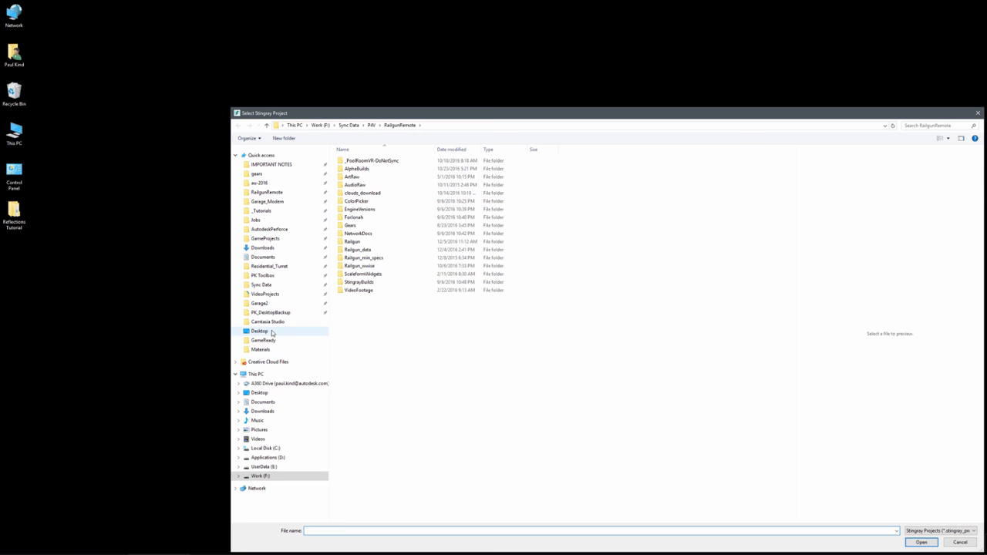
double_click(358, 174)
click(352, 162)
double_click(351, 161)
double_click(353, 161)
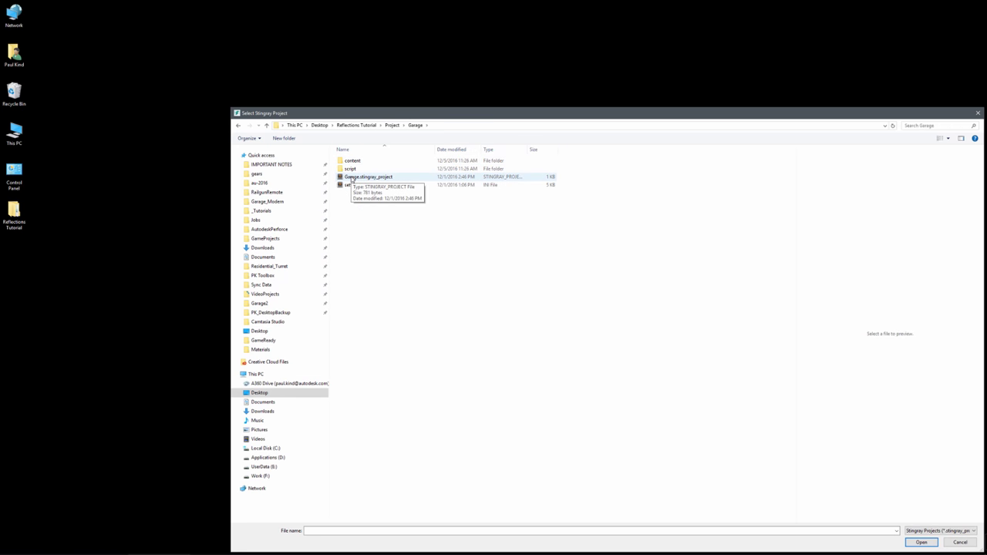
click(352, 179)
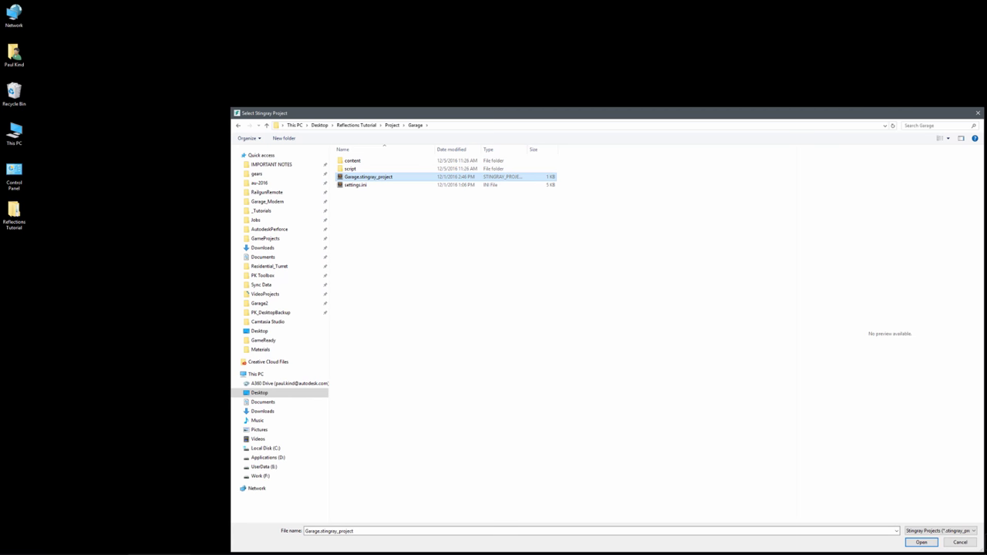
click(922, 543)
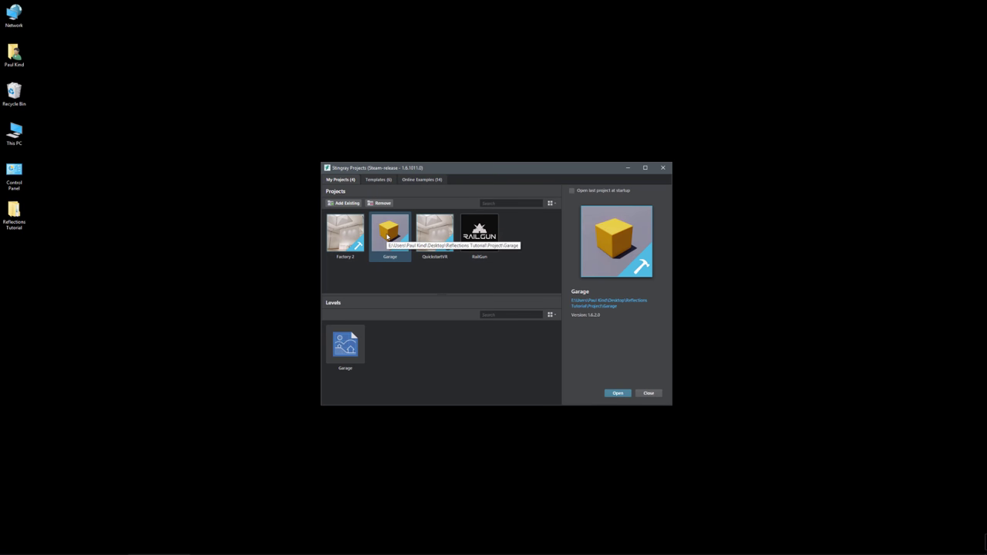
- Open the Garage project and load the level content/levels/Garage
click(618, 394)
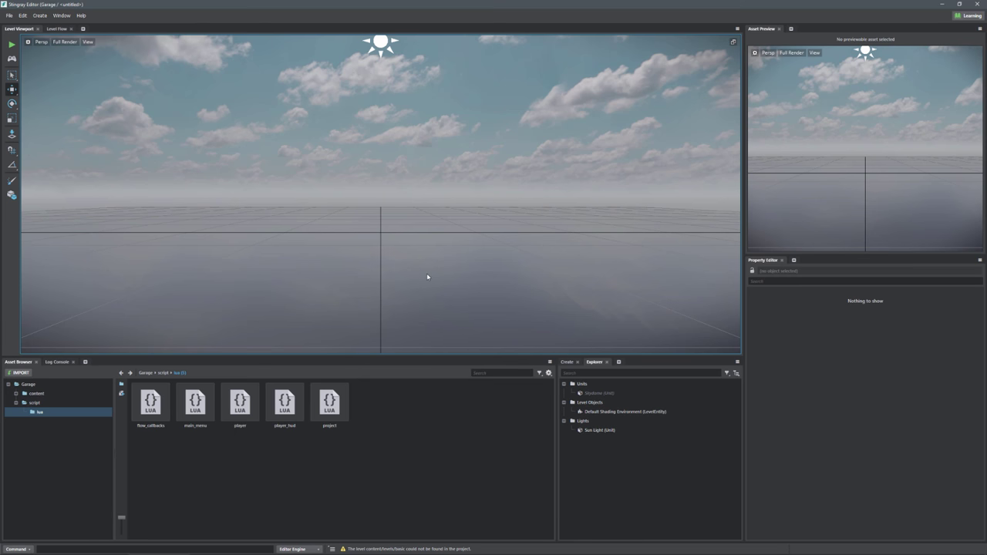
click(9, 16)
click(18, 39)
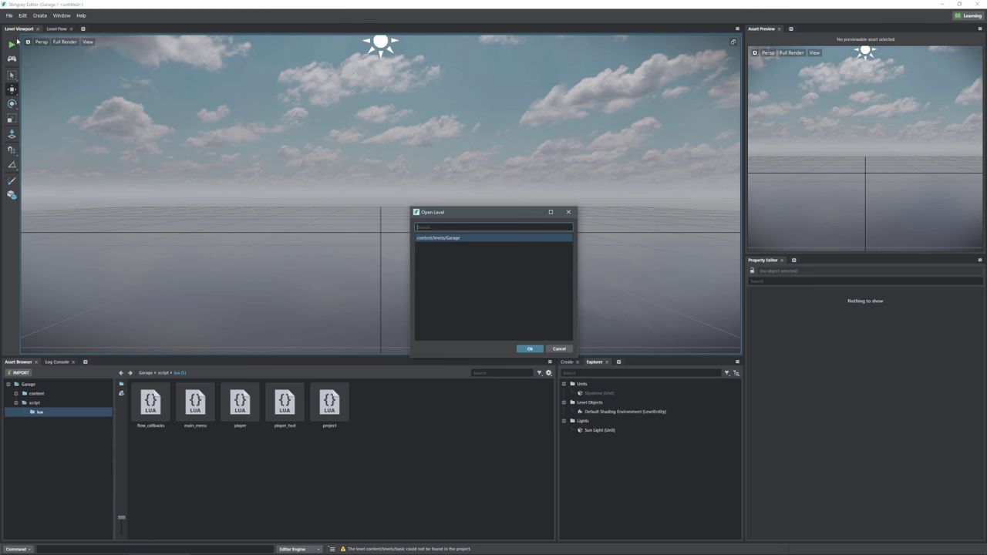
double_click(451, 240)
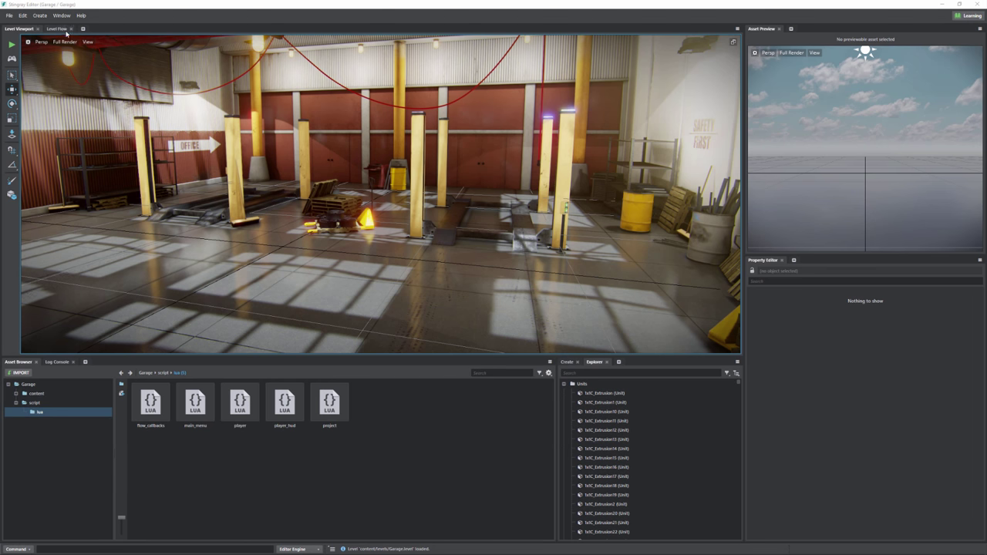
- Reset the editor's window layout to the default arrangement
click(67, 14)
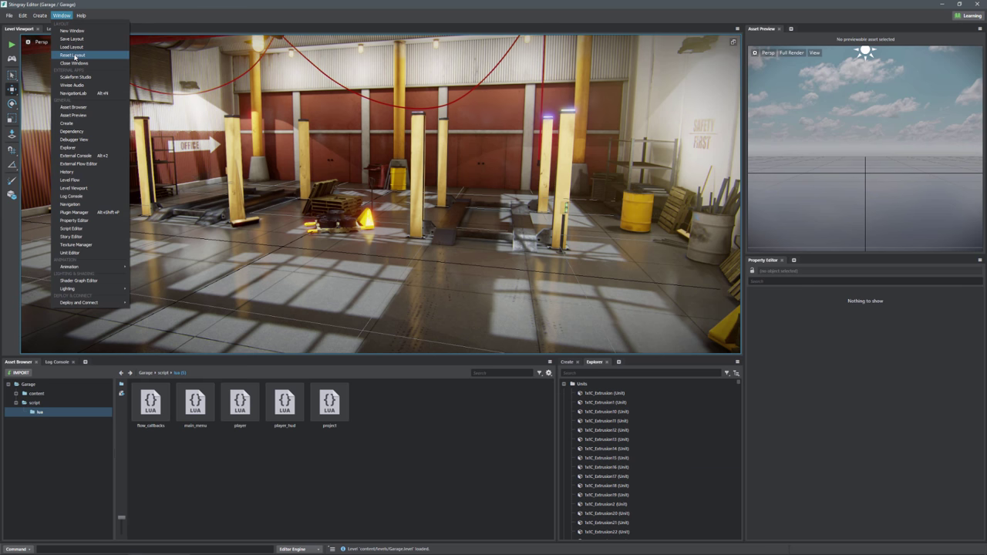
click(75, 59)
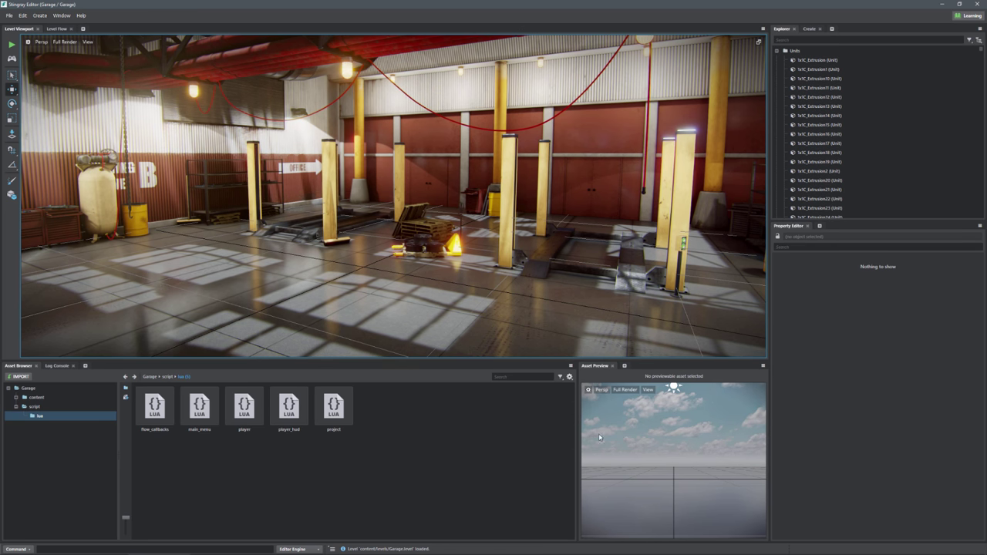
click(62, 16)
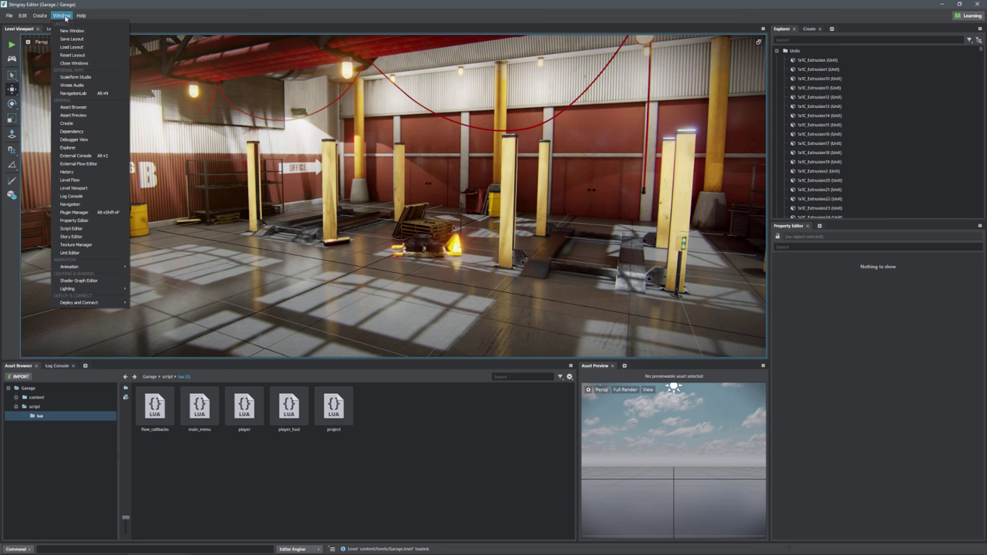
click(487, 22)
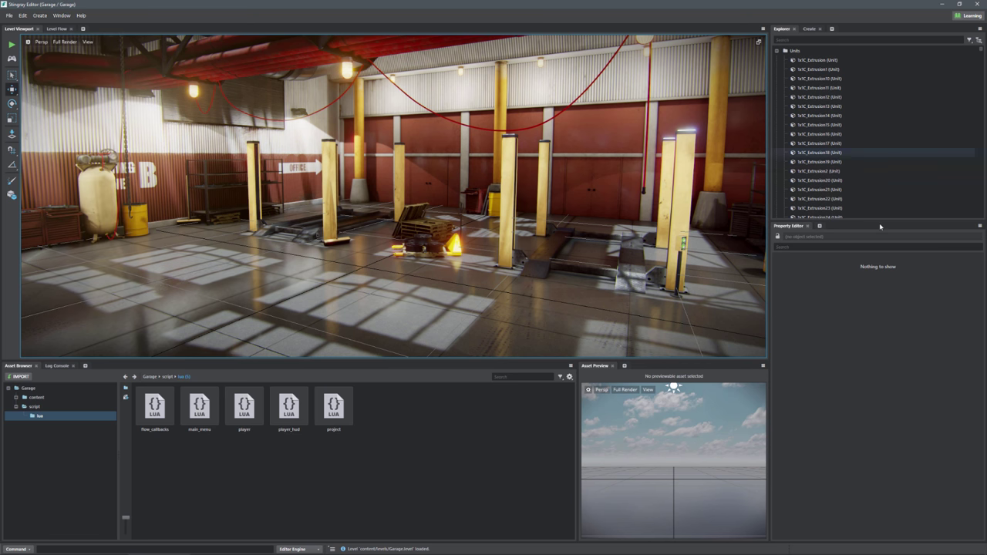
- Filter the level's object list by "probe" and show the reflection probes and light icons in the viewport
click(787, 40)
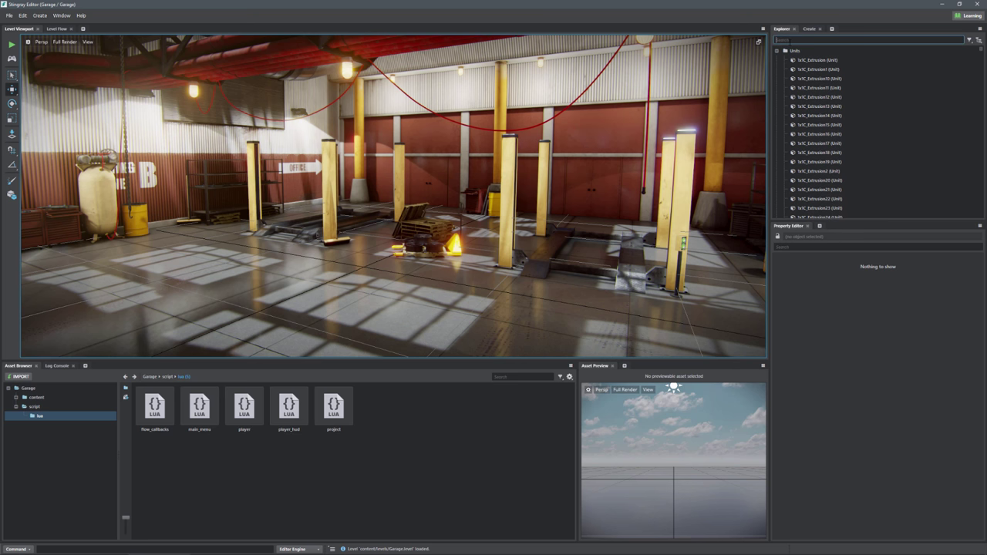
text(probe)
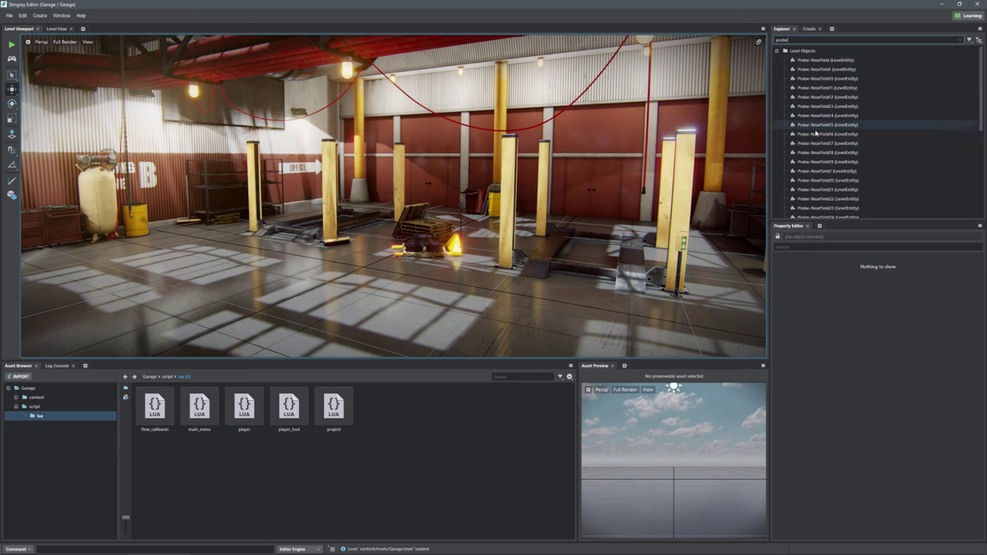
scroll(820, 154, down, 6)
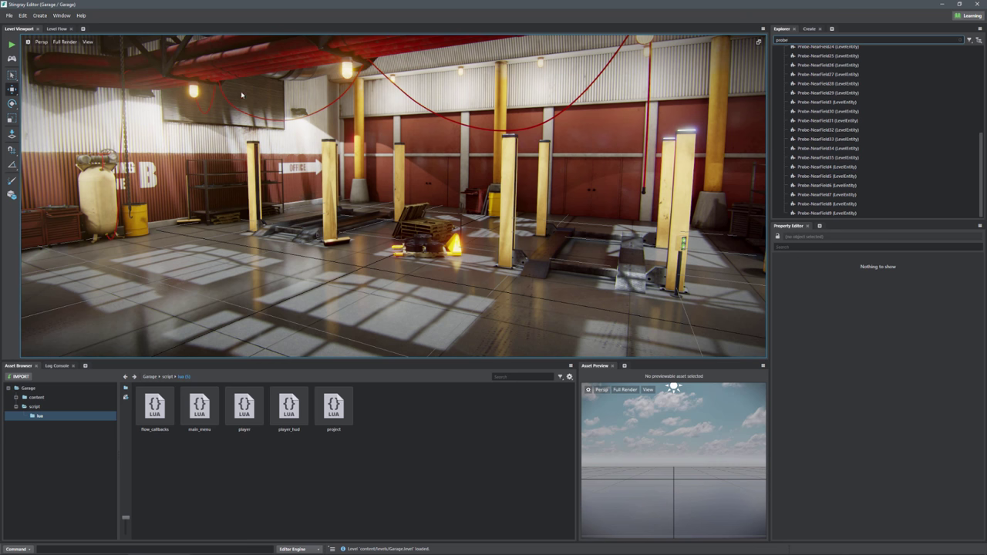
click(88, 44)
click(100, 52)
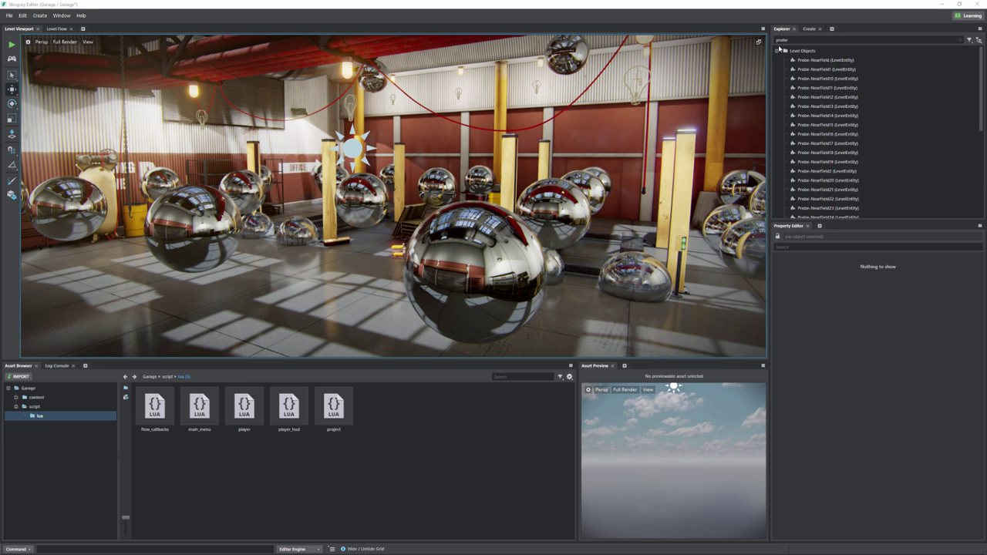
- Select all level entities matching the filter "probe" and delete them
double_click(802, 39)
text(probe)
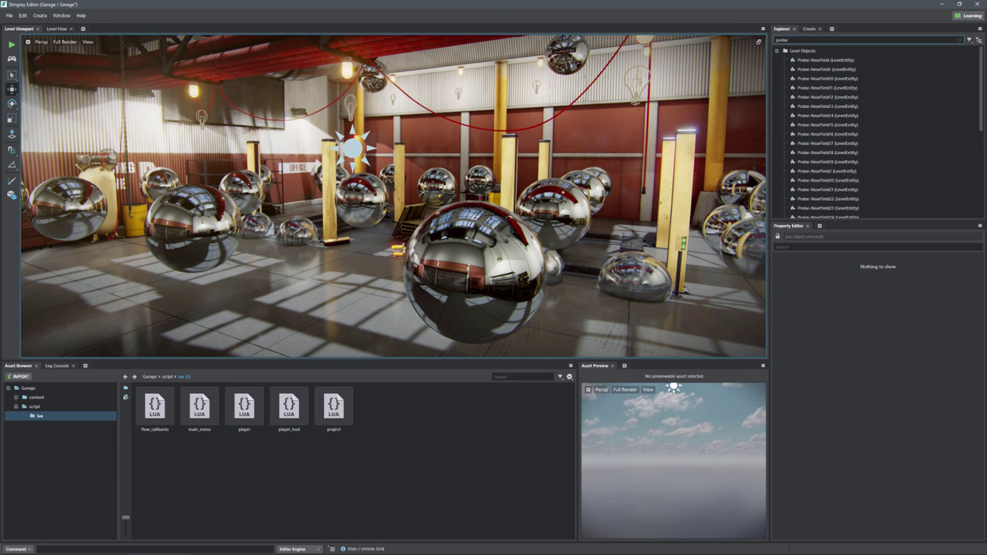
click(826, 59)
scroll(838, 169, down, 6)
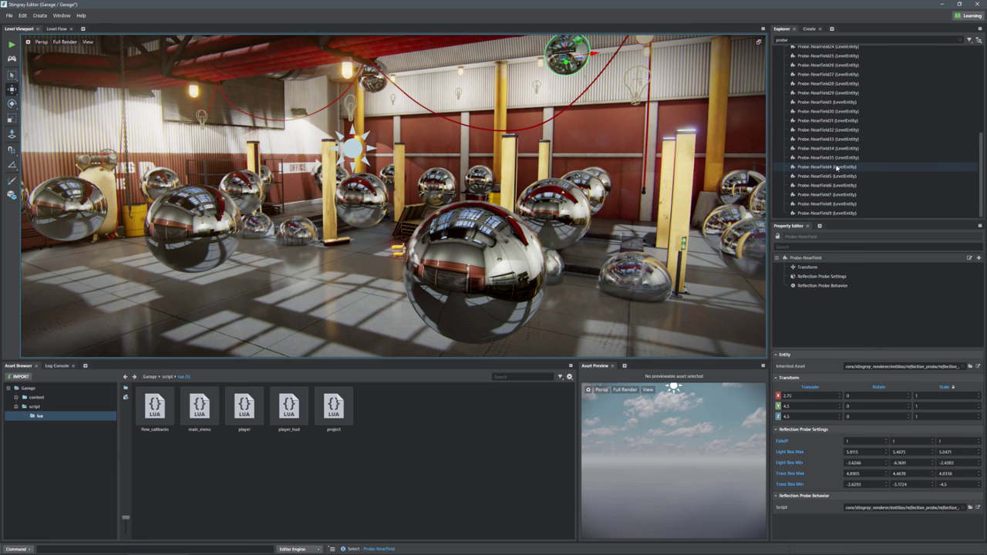
key(ctrl+a)
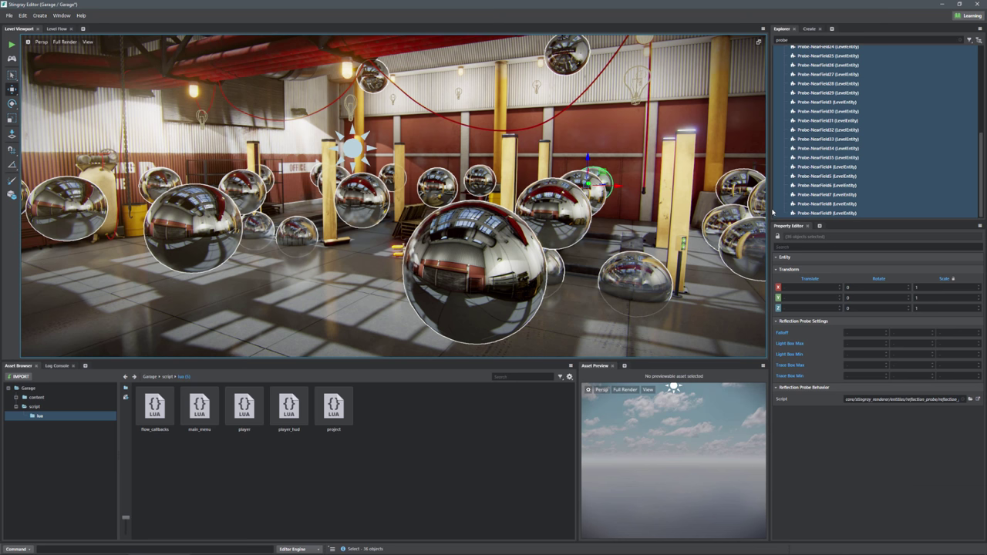
key(Delete)
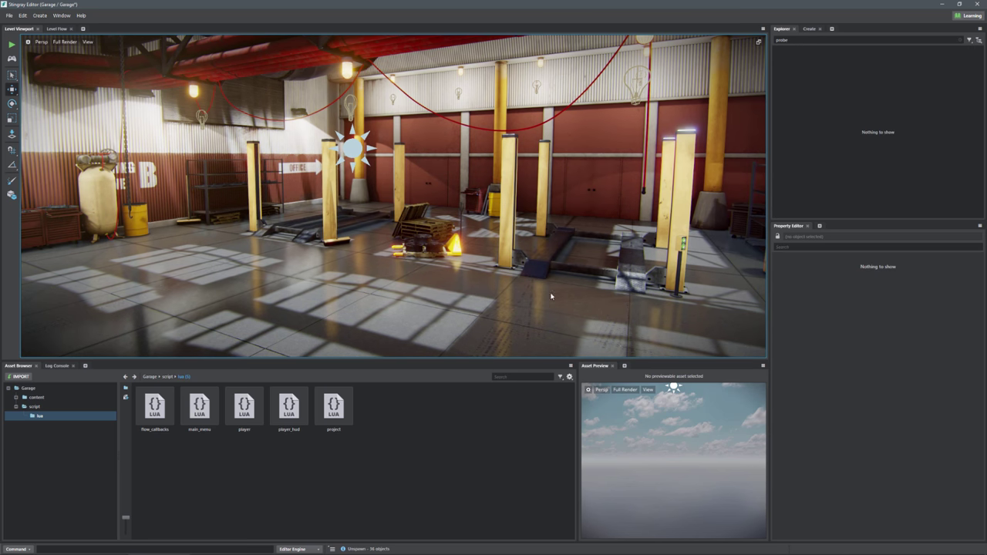
- Filter the object list by "env", select Garage_Shading_Env and disable its Screen-Space Reflections
right_drag(378, 293, 489, 366)
key(w)
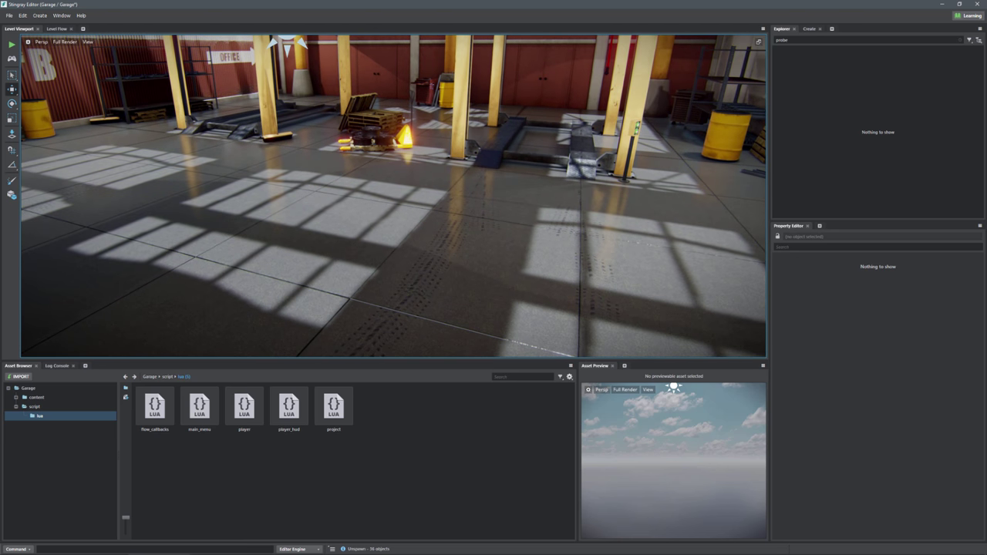
mouse_move(393, 196)
right_down()
mouse_move(394, 100)
mouse_move(388, 184)
right_up()
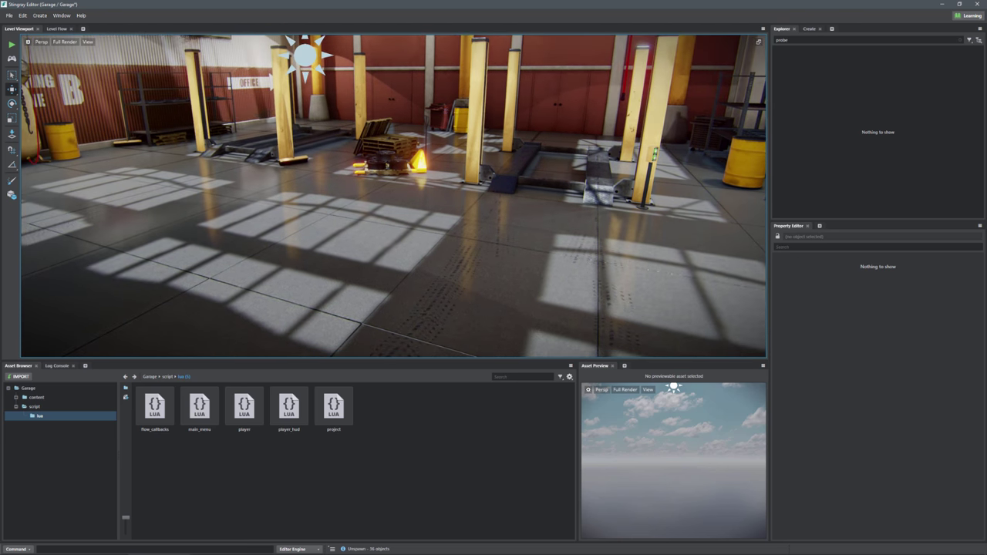
double_click(793, 40)
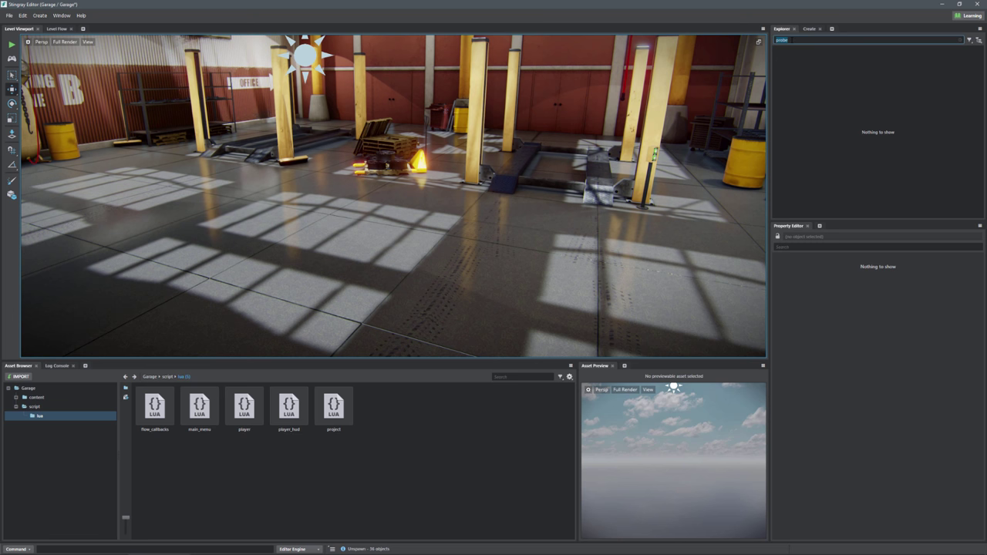
key(BackSpace)
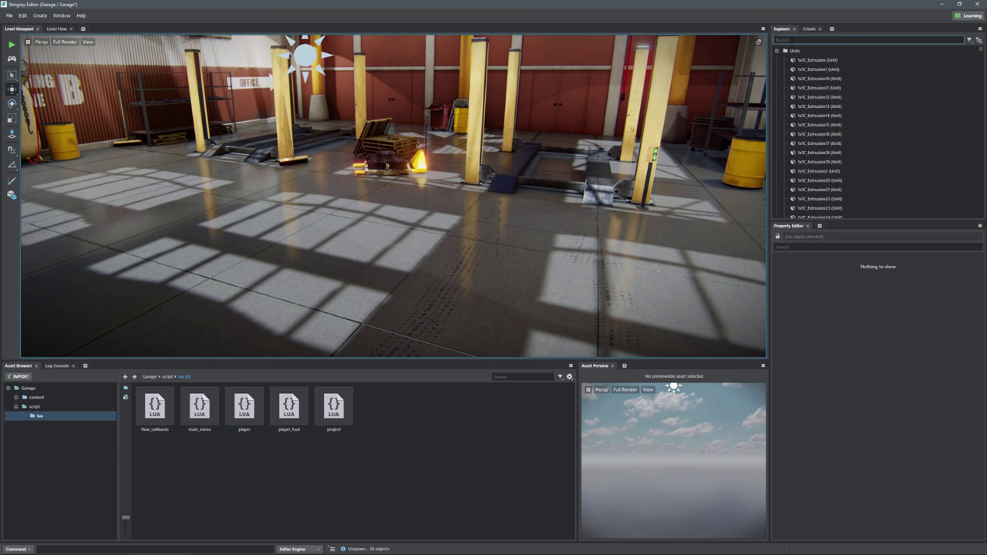
text(env)
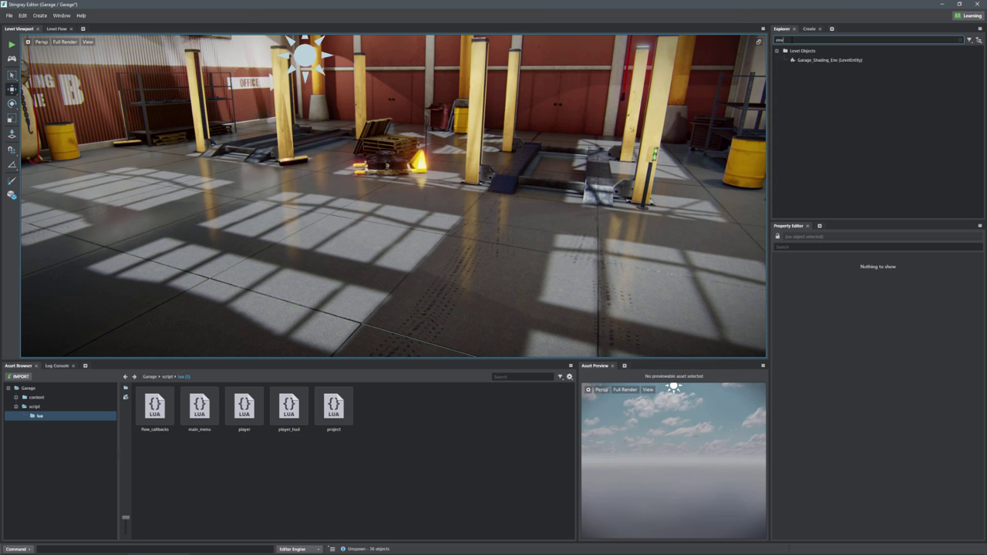
click(827, 60)
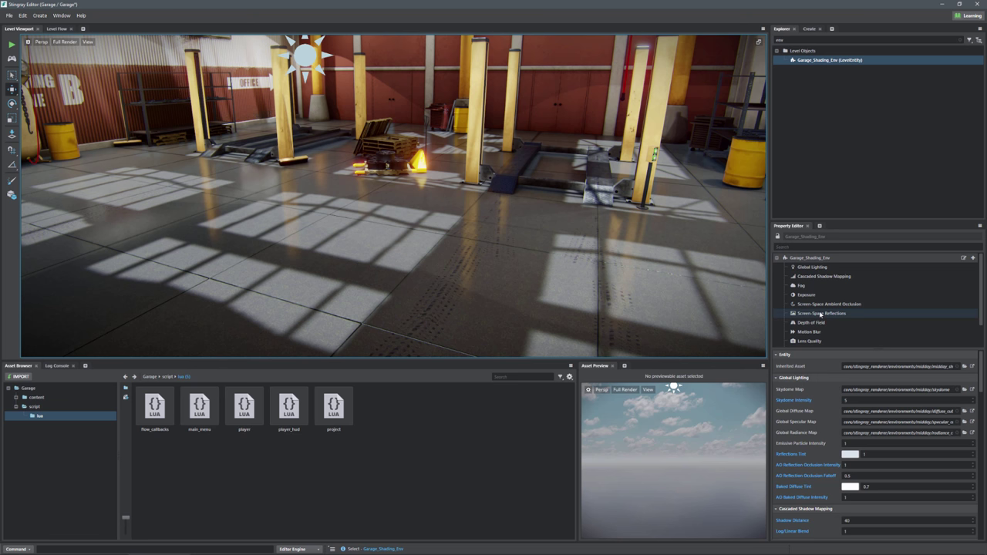
click(826, 314)
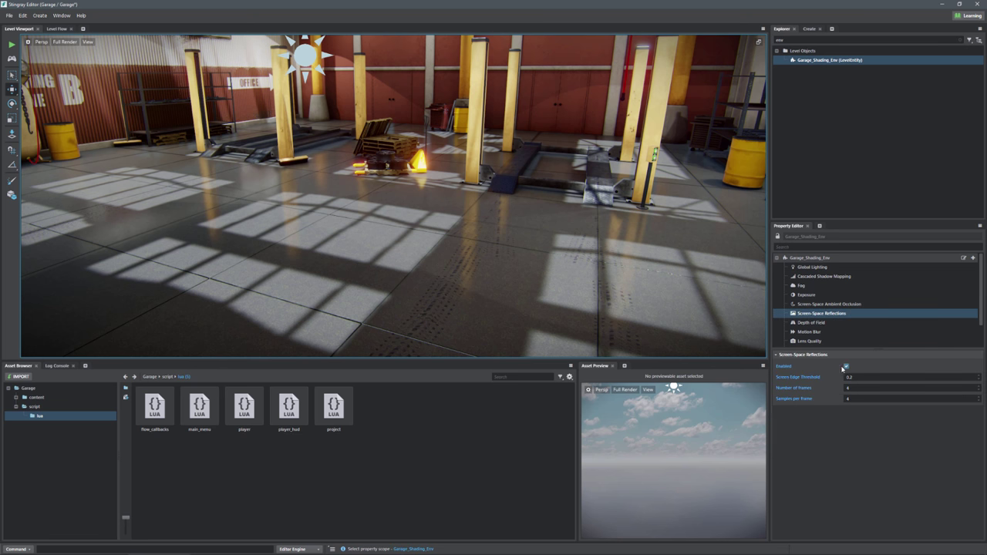
click(847, 367)
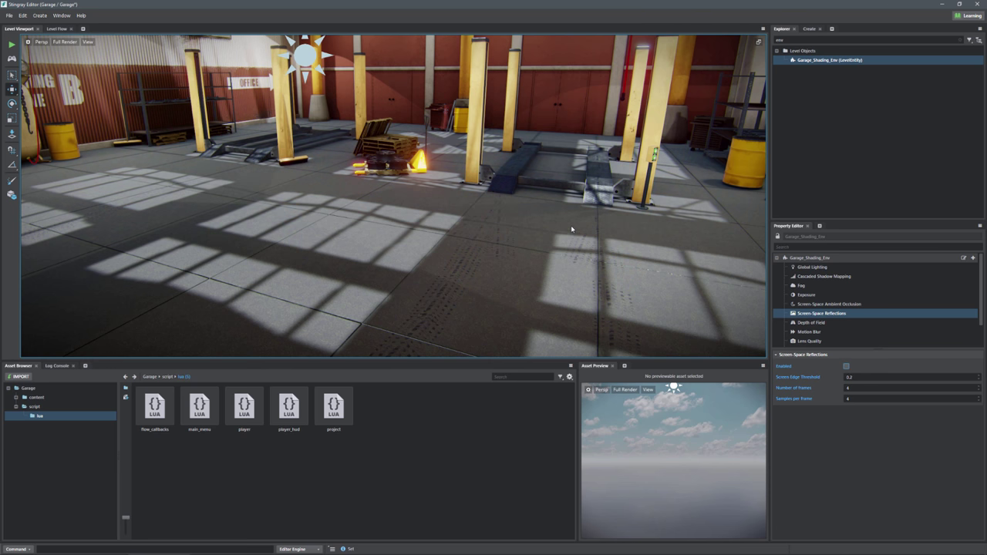
- Place a reflection probe on the garage floor near the wheel pallet and raise it to a height of about 1.92
right_drag(572, 229, 378, 196)
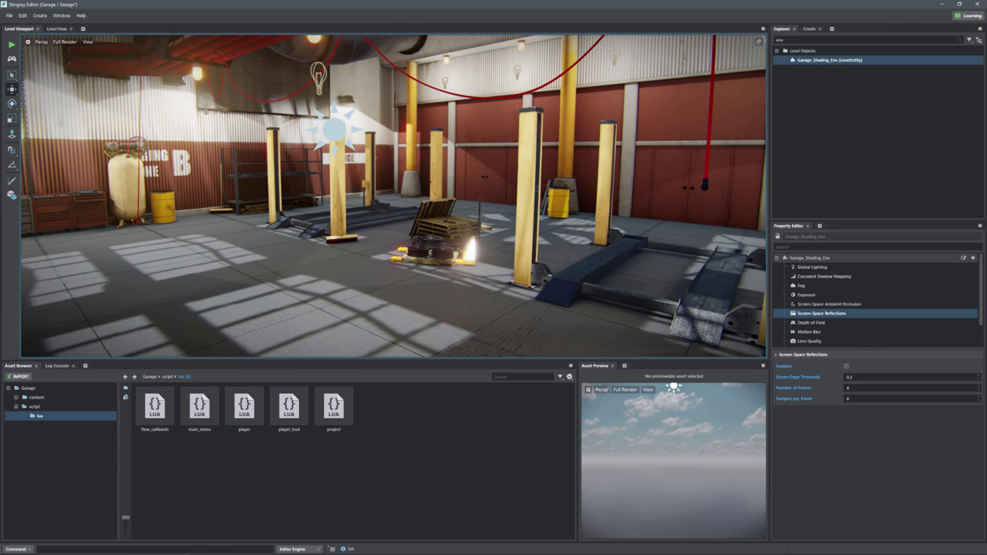
mouse_move(509, 224)
right_down()
mouse_move(456, 226)
mouse_move(513, 225)
mouse_move(501, 226)
right_up()
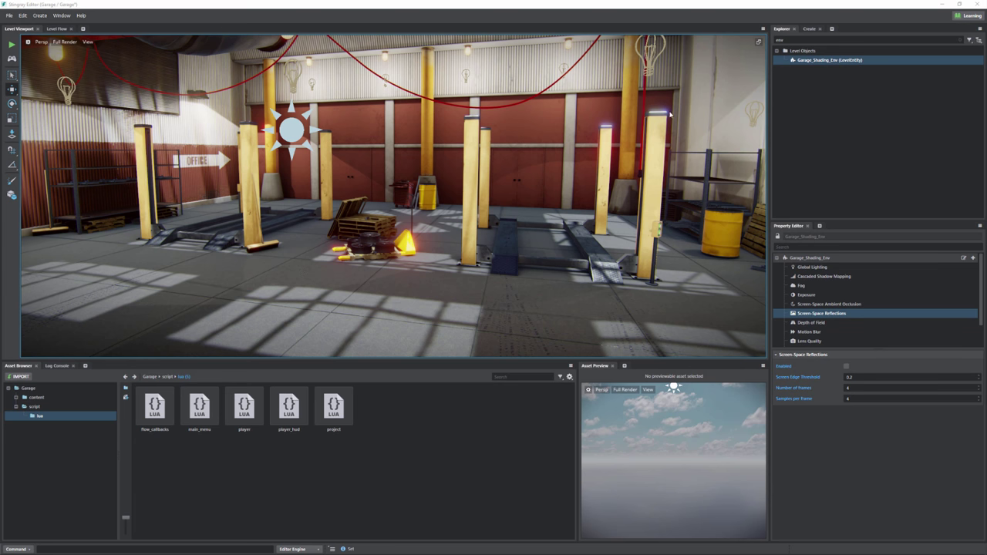
click(809, 28)
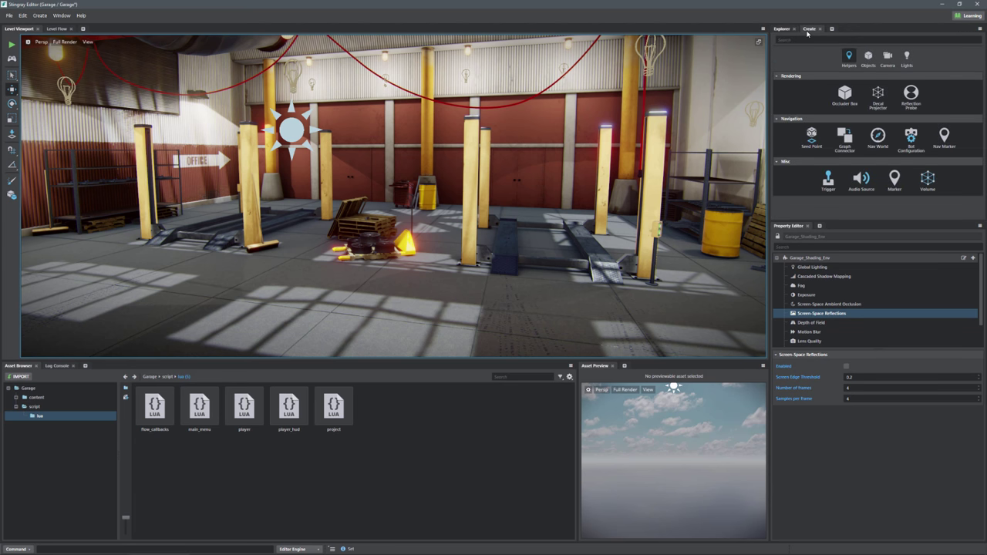
click(914, 96)
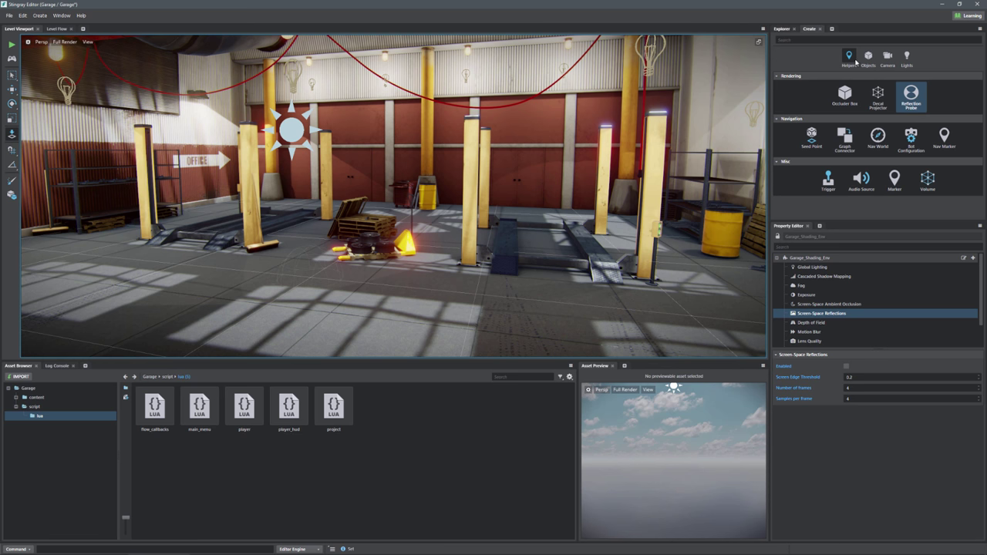
click(315, 274)
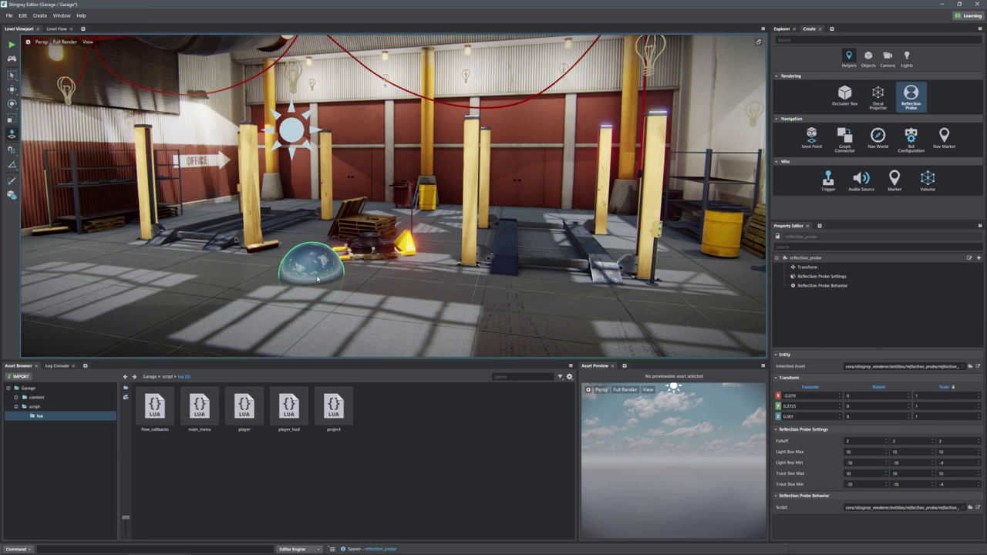
click(11, 89)
drag(314, 245, 291, 161)
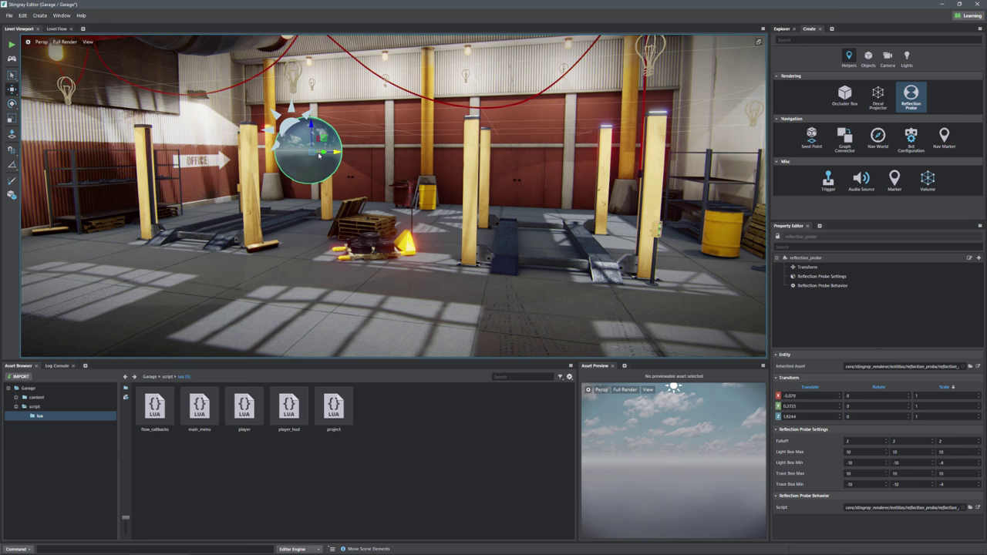
- Bake the level's reflection probes and inspect the resulting reflections across the garage
right_drag(320, 156, 195, 146)
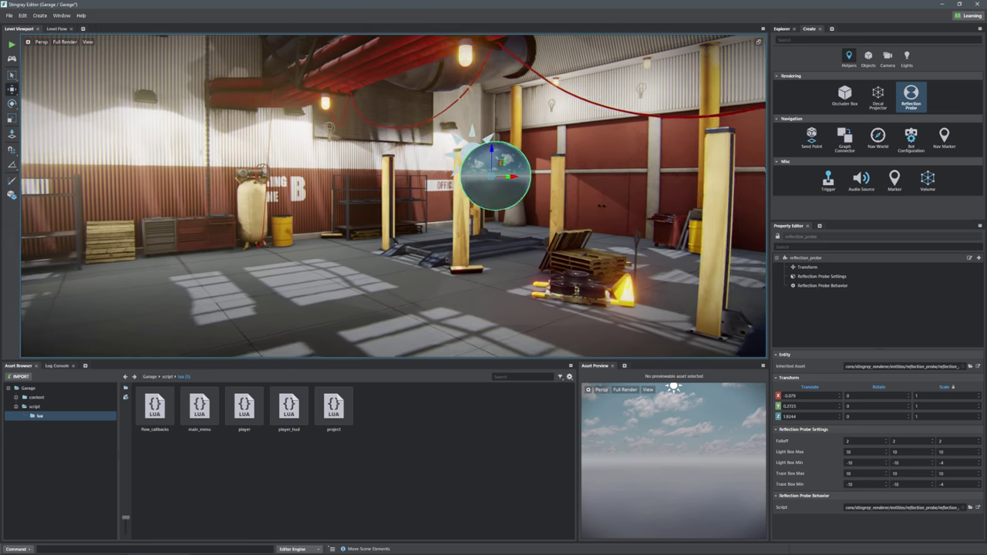
right_drag(262, 154, 154, 154)
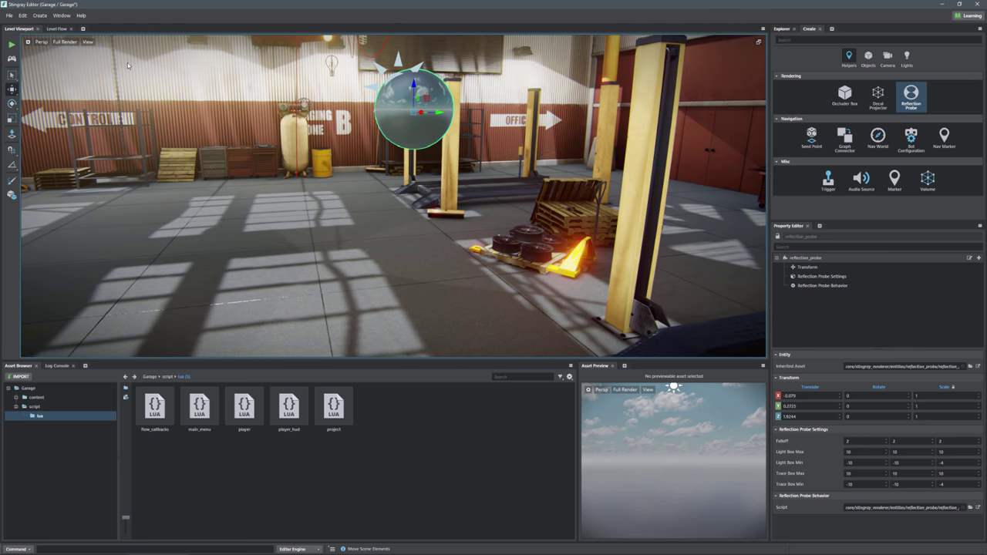
click(61, 16)
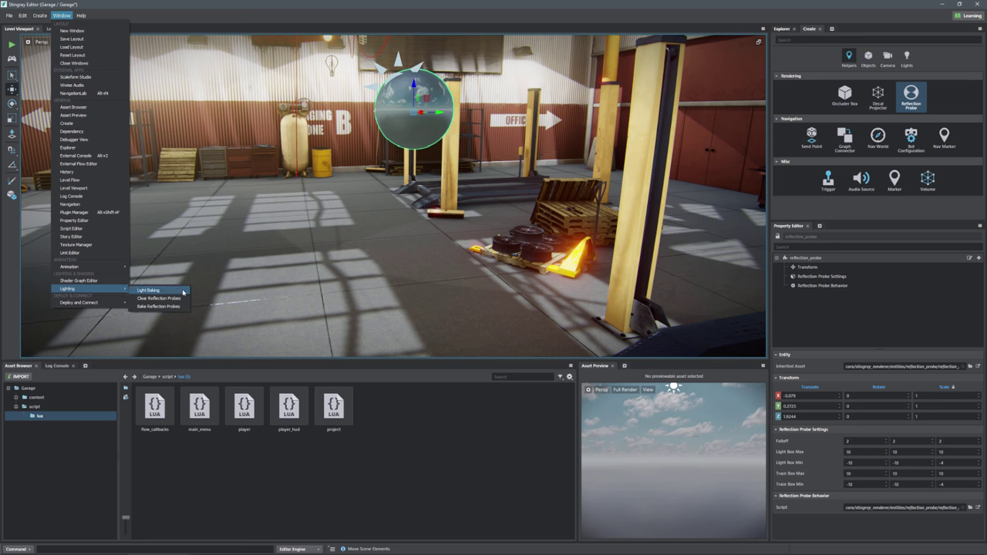
click(170, 310)
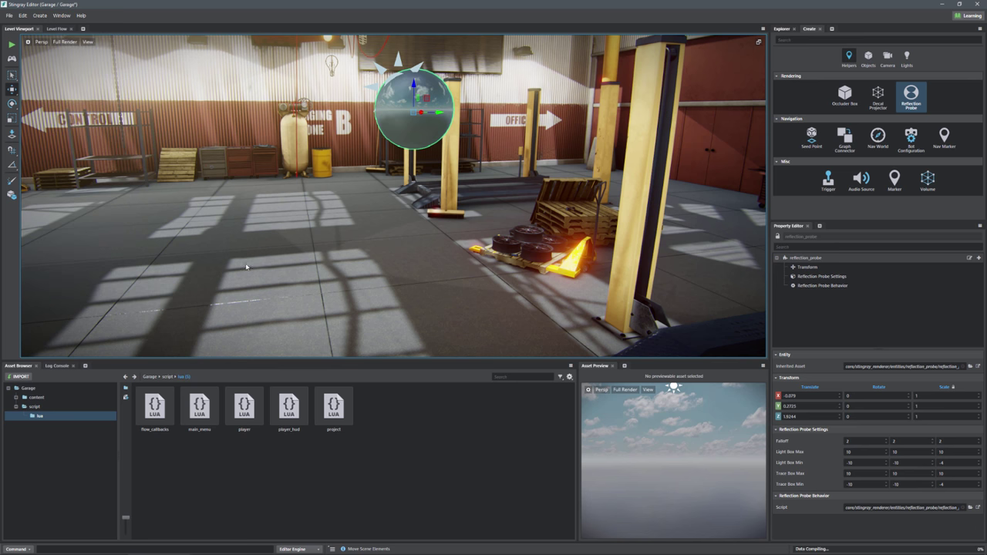
right_drag(494, 187, 589, 169)
right_drag(463, 186, 490, 216)
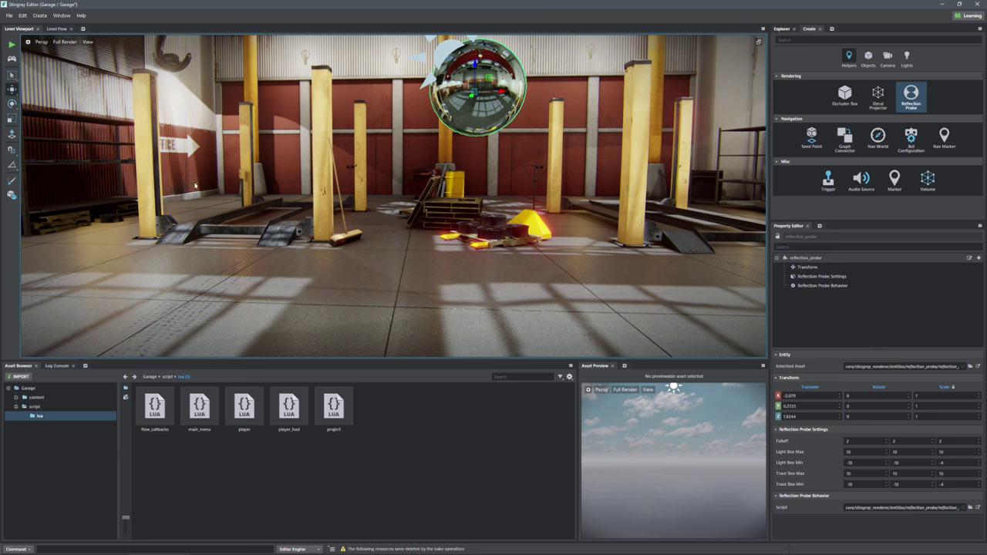
right_drag(384, 232, 343, 263)
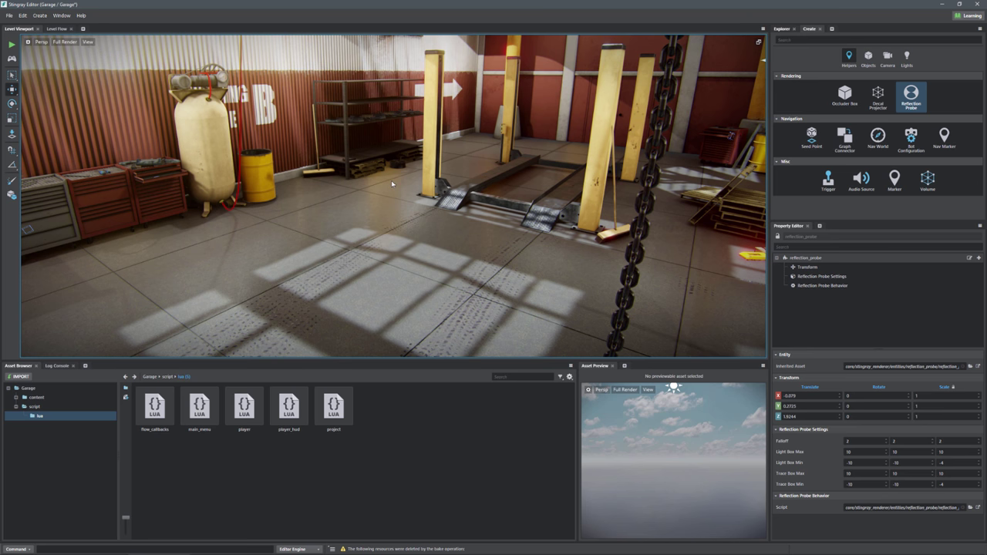
- Move the reflection probe up near the ceiling duct, to about X -3.43, Y 4.63, Z 4.29
key(f)
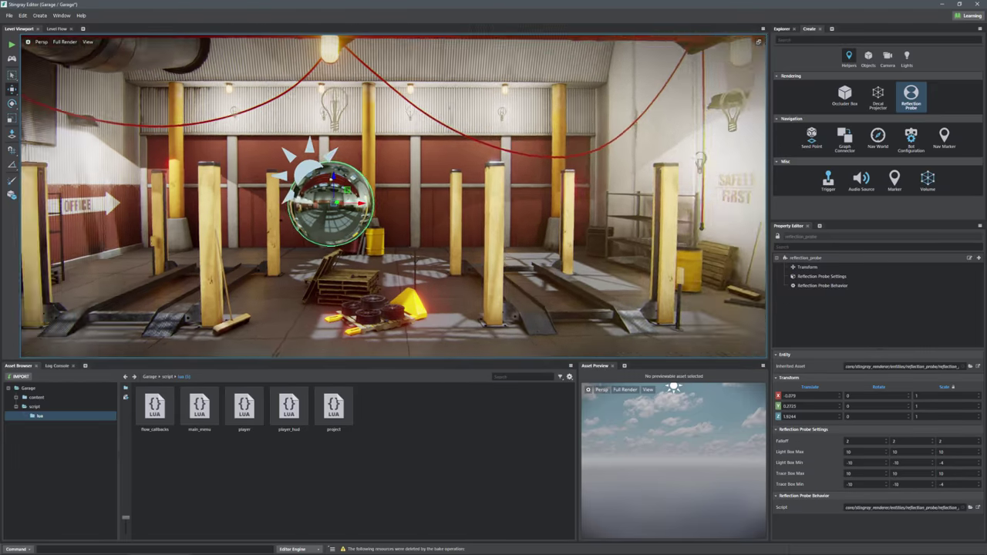
right_drag(393, 197, 177, 230)
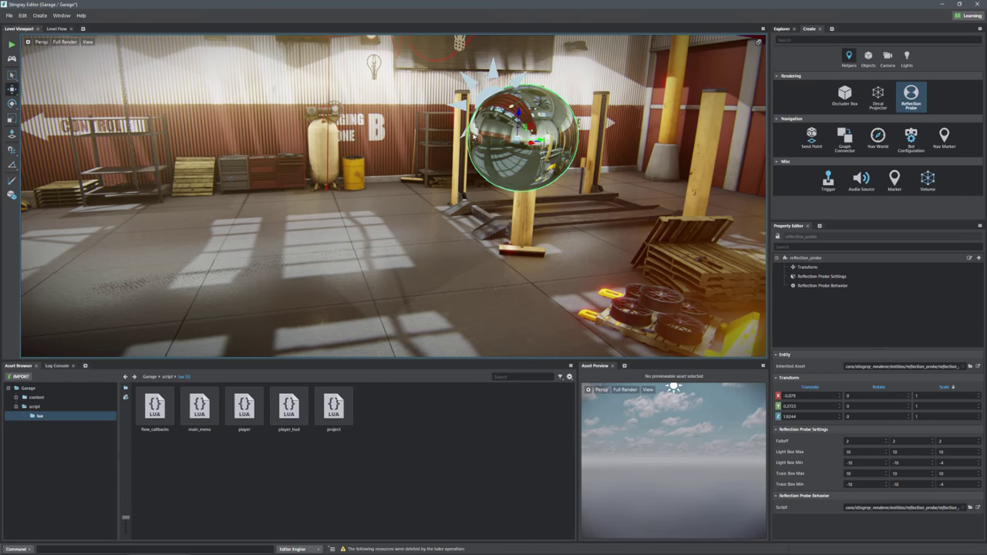
drag(548, 141, 767, 137)
drag(843, 138, 845, 137)
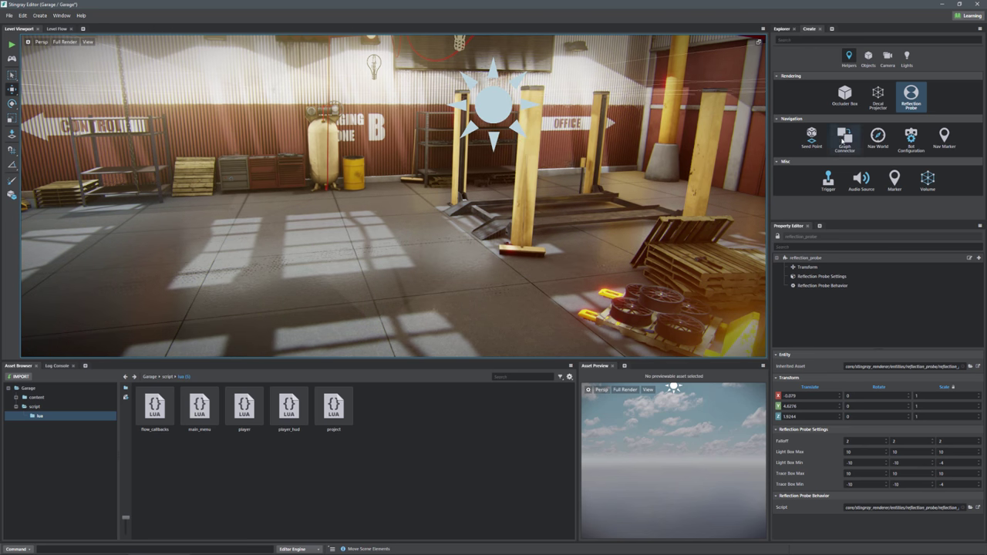
right_drag(540, 177, 675, 178)
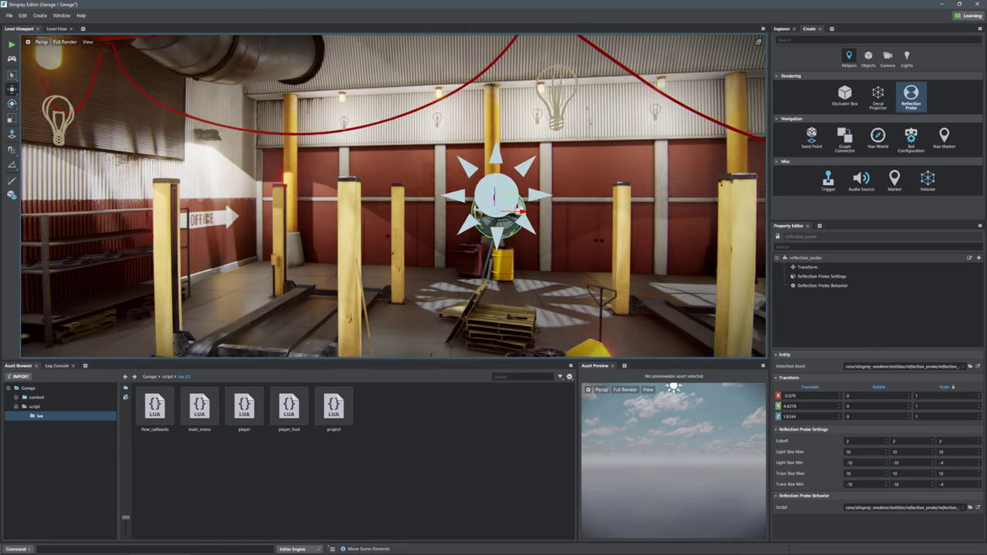
right_drag(519, 209, 589, 207)
drag(552, 215, 384, 217)
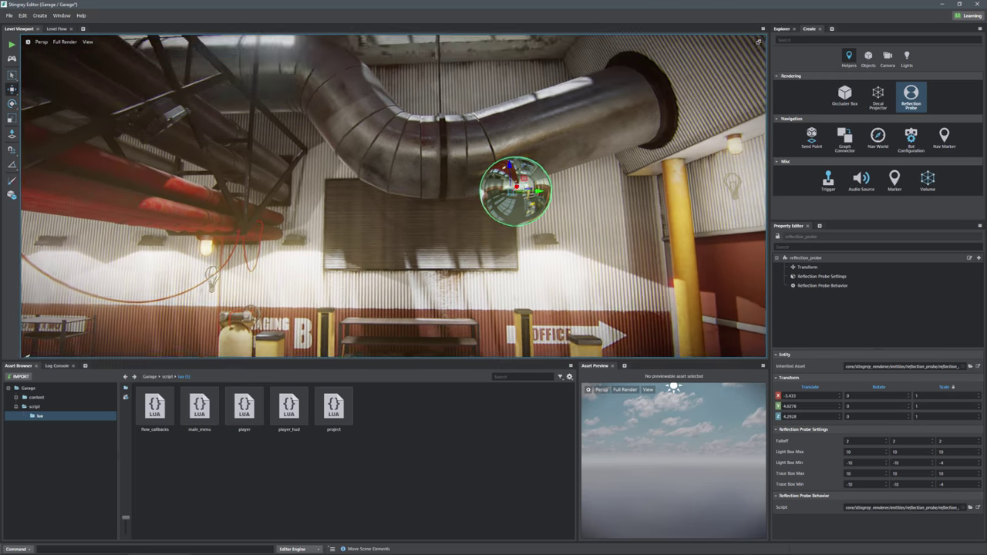
- Examine the garage floor and walls from above to judge the area around the probe
alt+drag(533, 195, 430, 240)
mouse_move(237, 166)
right_down()
mouse_move(309, 232)
mouse_move(237, 166)
right_up()
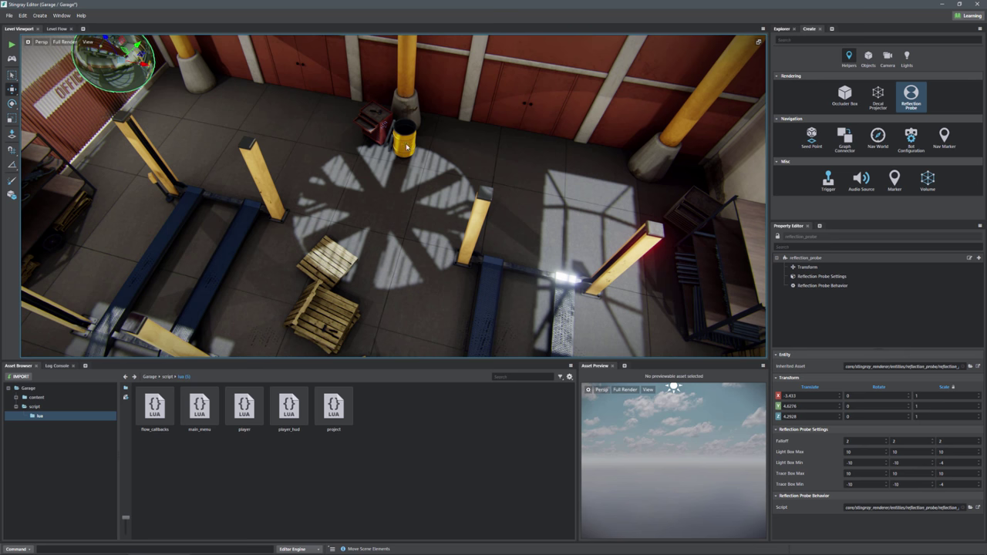
right_drag(407, 147, 185, 123)
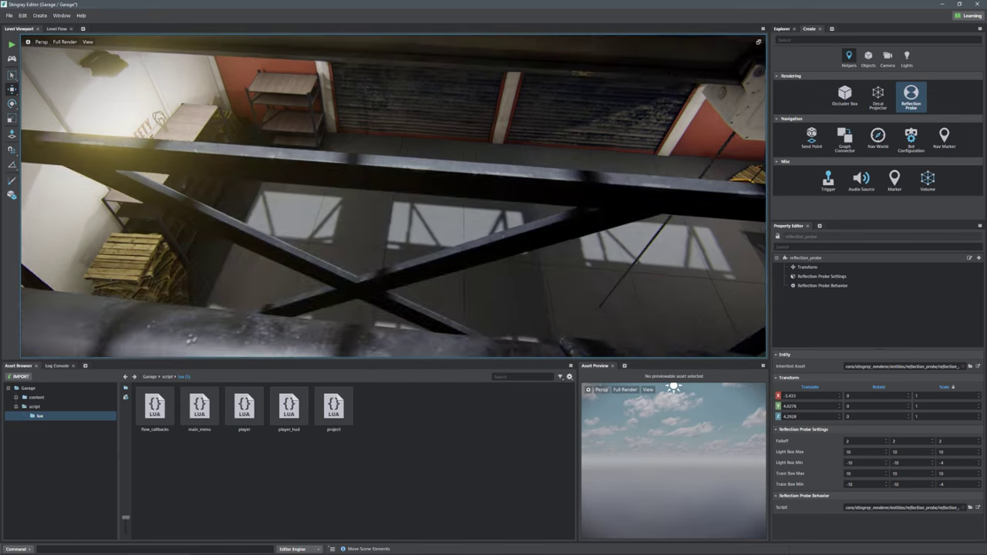
right_drag(403, 197, 403, 197)
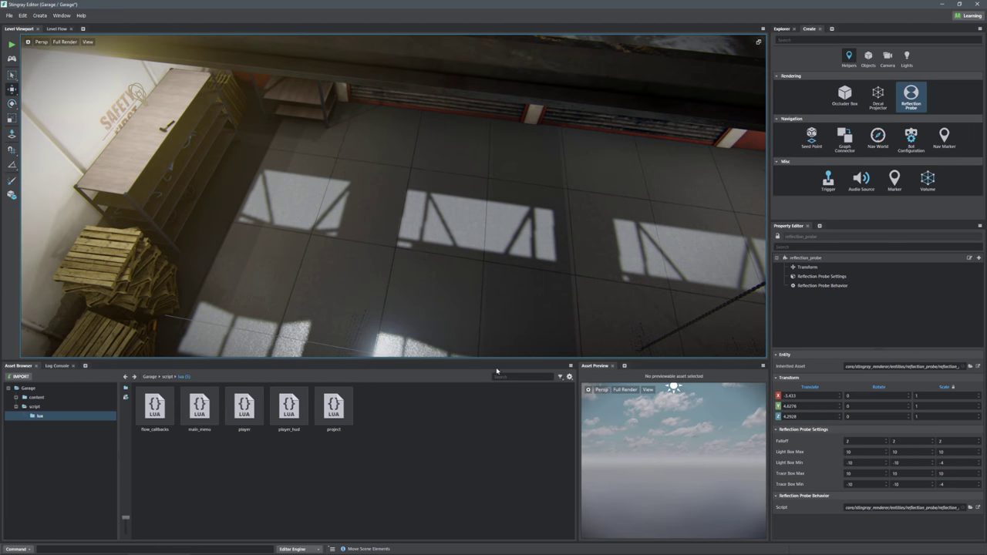
right_drag(509, 185, 326, 113)
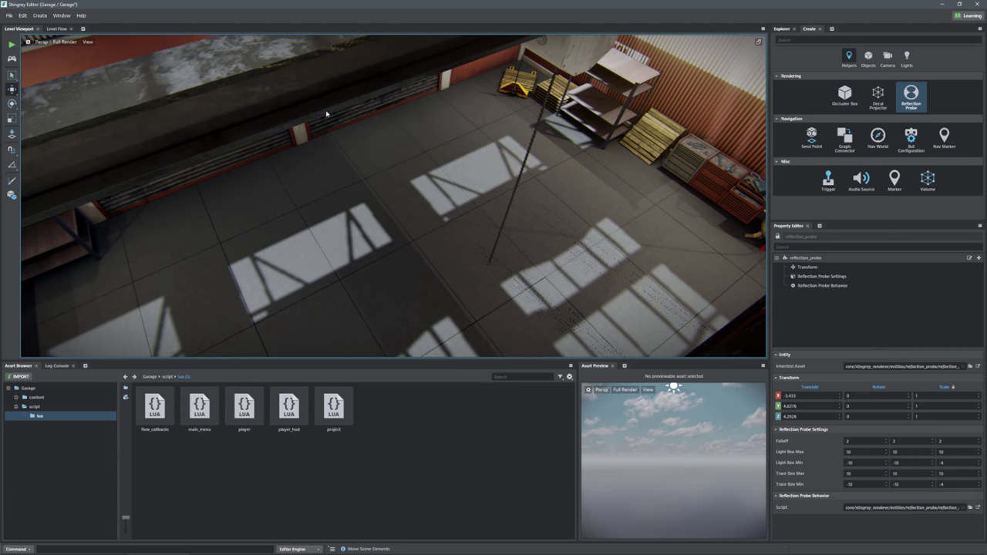
mouse_move(393, 197)
right_down()
mouse_move(555, 162)
mouse_move(394, 197)
right_up()
right_drag(454, 135, 454, 135)
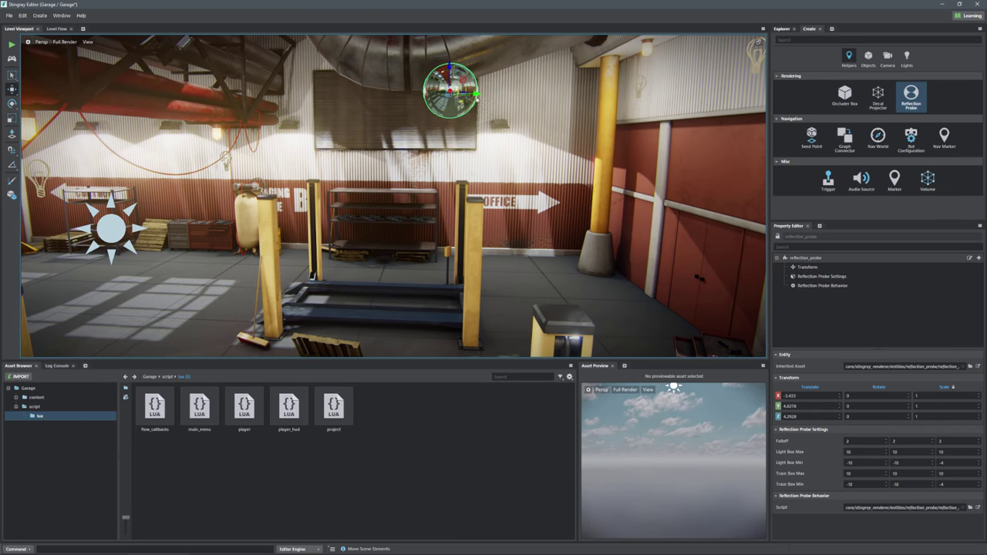
- Set the reflection probe's position to X -3.5, Y 4.5 and Z 4.5
mouse_move(477, 97)
mouse_down()
mouse_move(456, 98)
mouse_move(468, 104)
mouse_up()
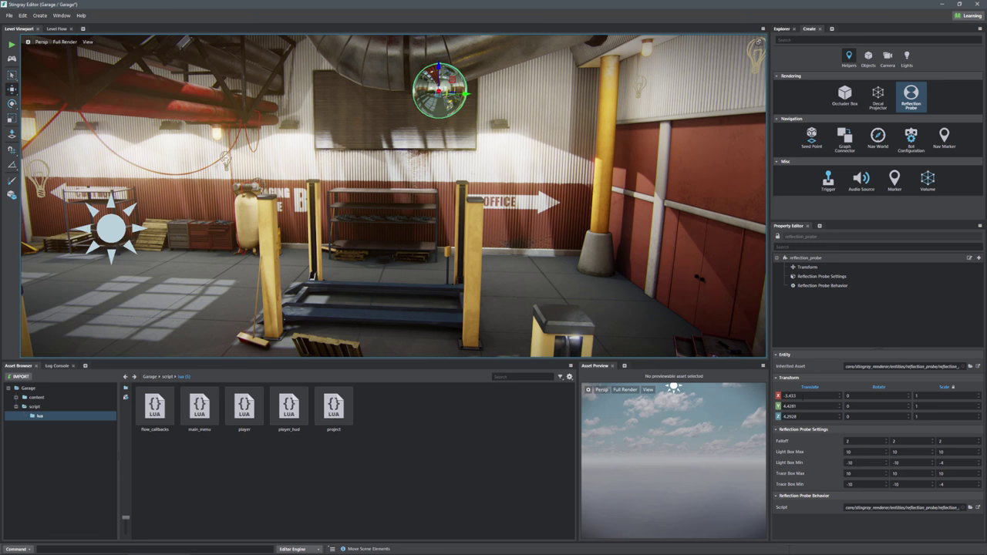
click(778, 398)
key(BackSpace)
key(Return)
drag(810, 409, 783, 408)
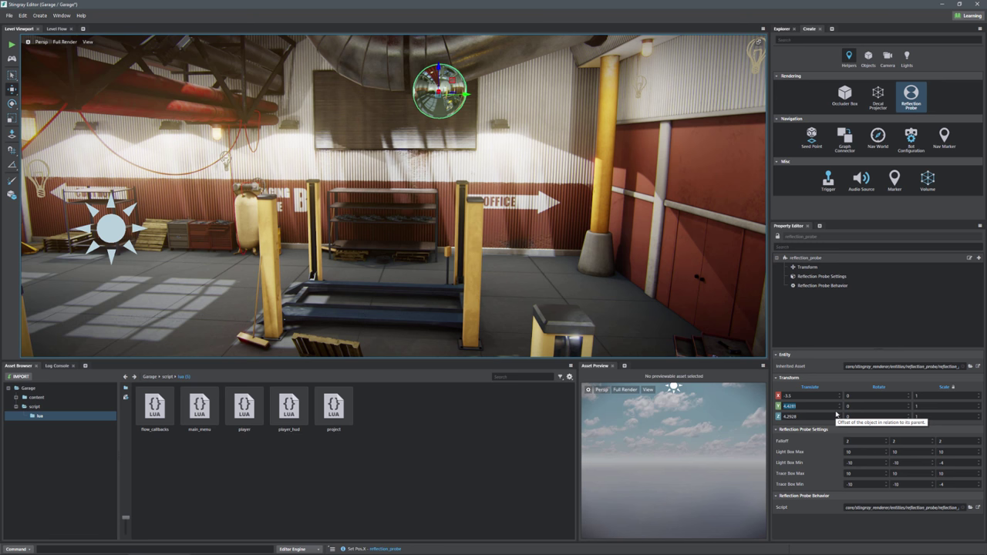
text(4.5)
key(Return)
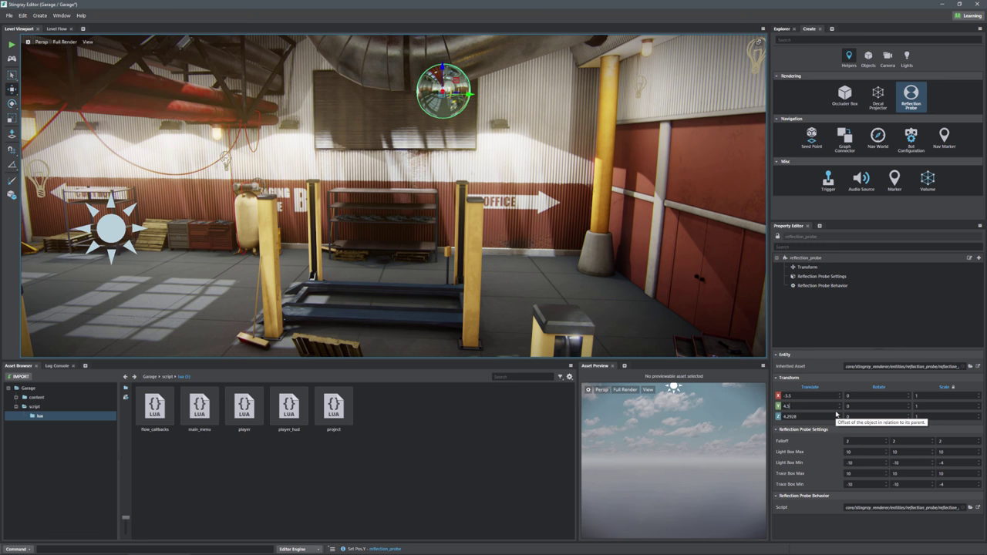
drag(803, 417, 776, 418)
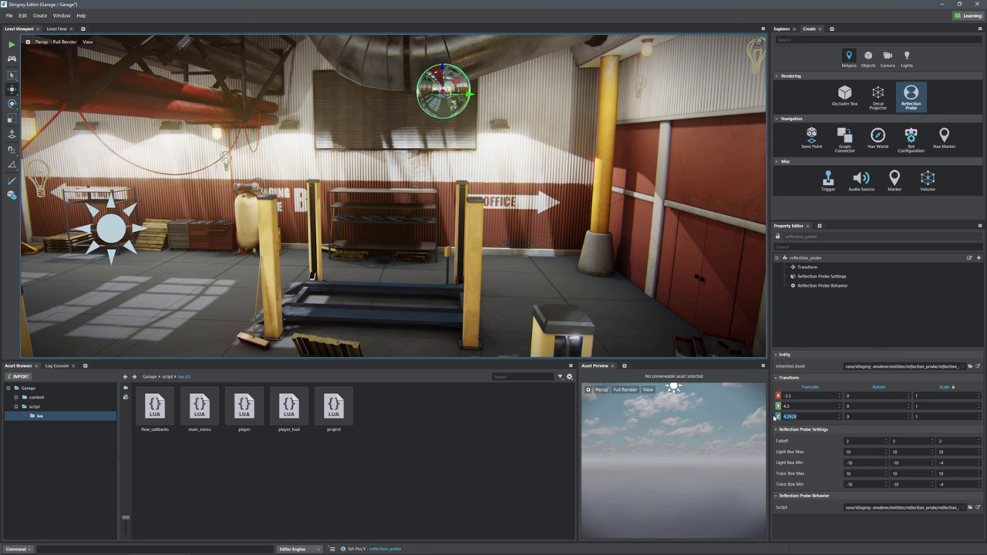
text(4.5)
key(Return)
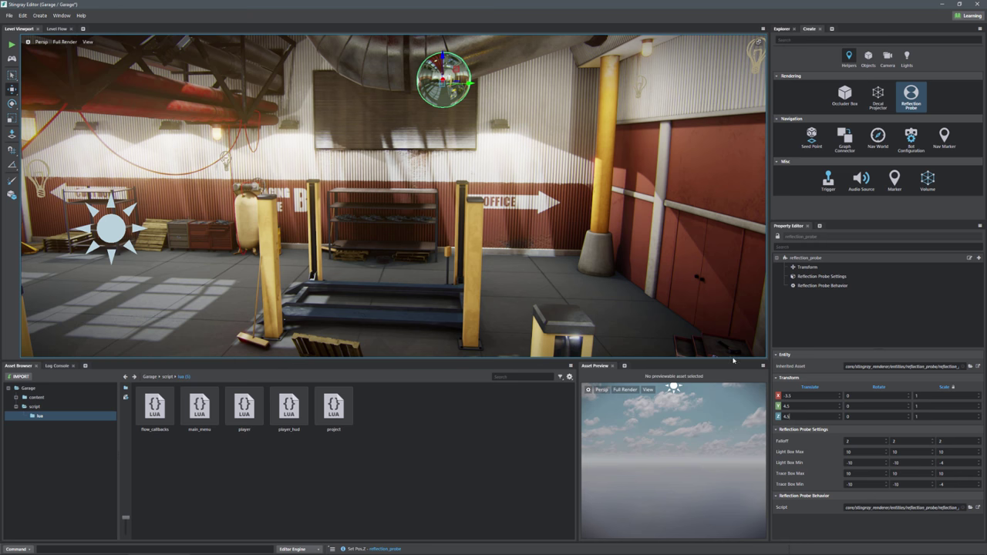
- Switch to the probe's Reflection Probe Settings and raise the light box's maximum Z to about 11.66
right_drag(540, 231, 470, 196)
right_drag(255, 139, 258, 143)
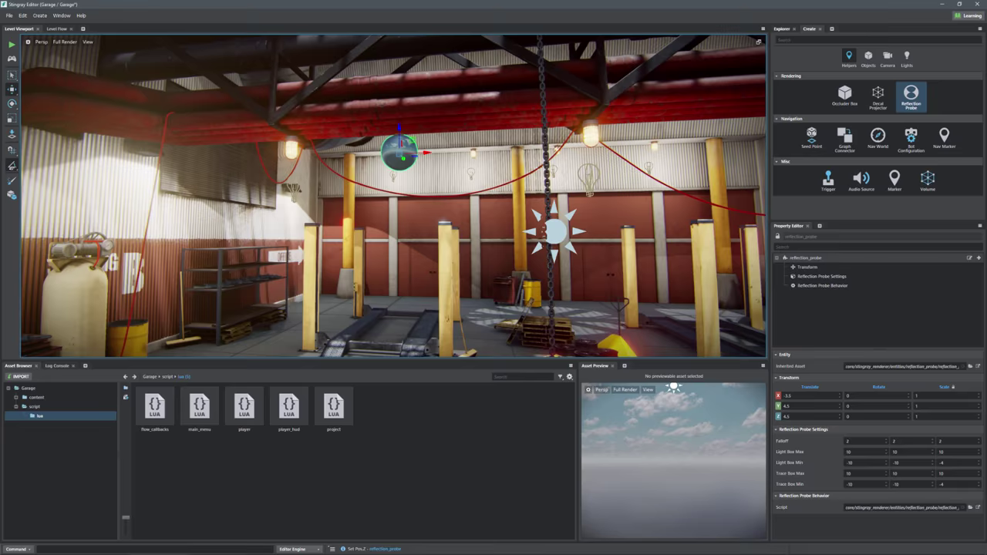
right_drag(393, 196, 548, 181)
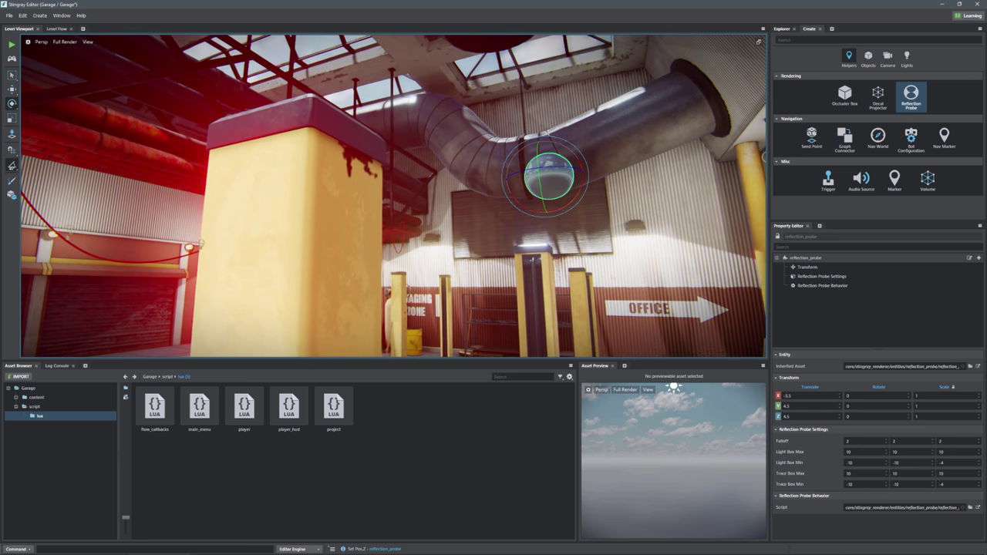
click(813, 277)
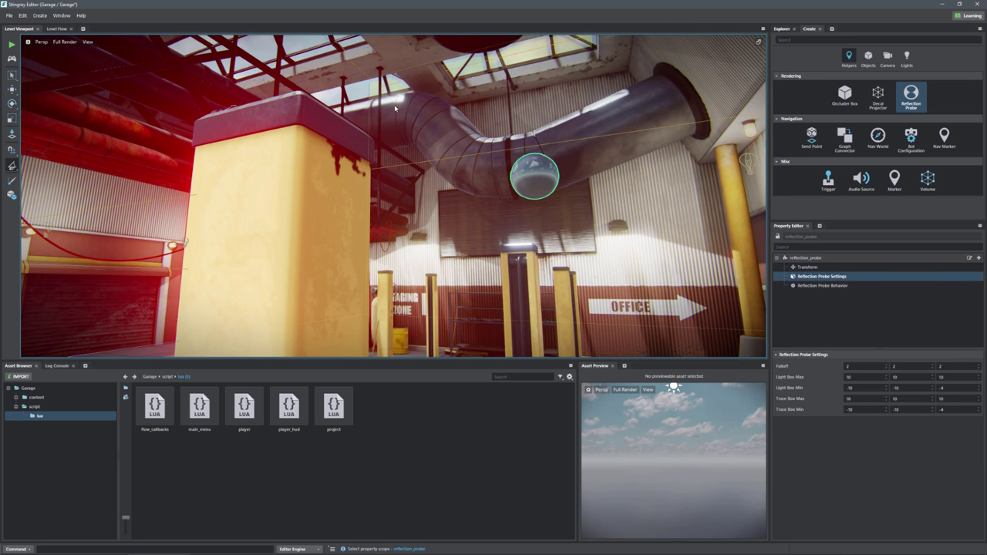
right_drag(395, 109, 409, 147)
key(w)
key(s)
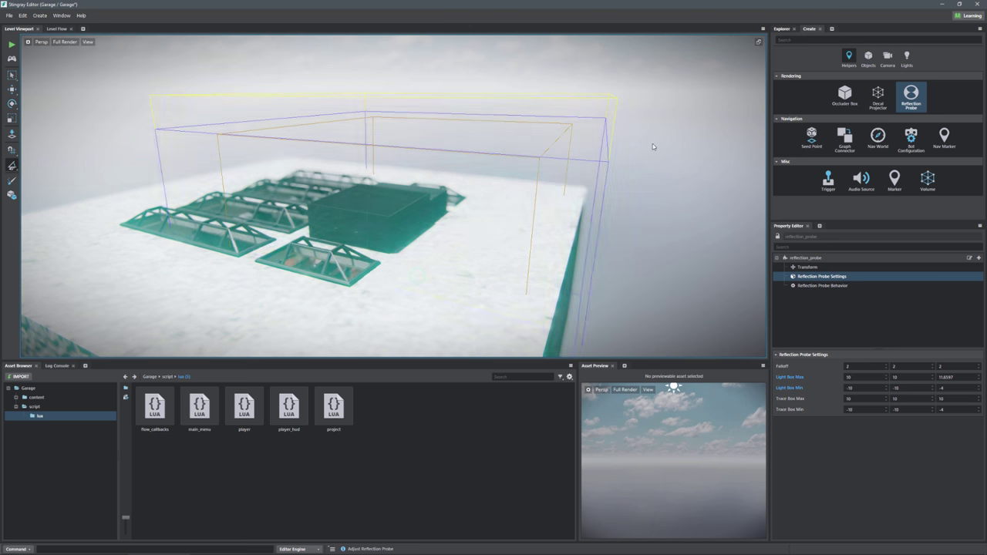
- Fit the probe's far side by setting the light box's maximum Y to 11 and the trace box's maximum Y to about 8.81
mouse_move(653, 147)
alt+mouse_down()
mouse_move(653, 156)
mouse_move(748, 168)
mouse_move(658, 161)
alt+mouse_up()
mouse_move(598, 201)
mouse_down()
mouse_move(666, 206)
mouse_move(580, 205)
mouse_move(617, 129)
mouse_move(646, 133)
mouse_move(712, 166)
mouse_move(587, 162)
mouse_move(679, 178)
mouse_move(725, 200)
mouse_move(759, 235)
mouse_up()
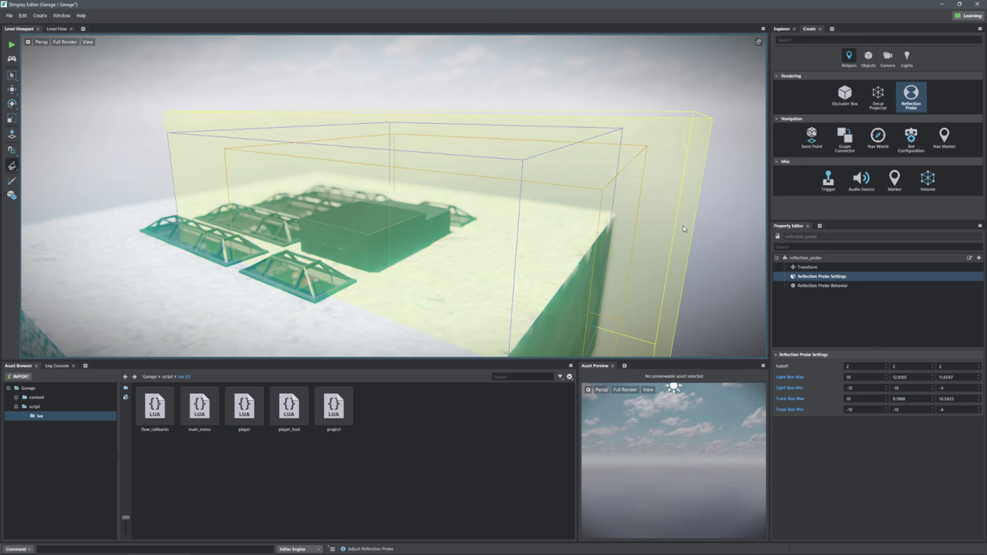
right_drag(683, 229, 684, 259)
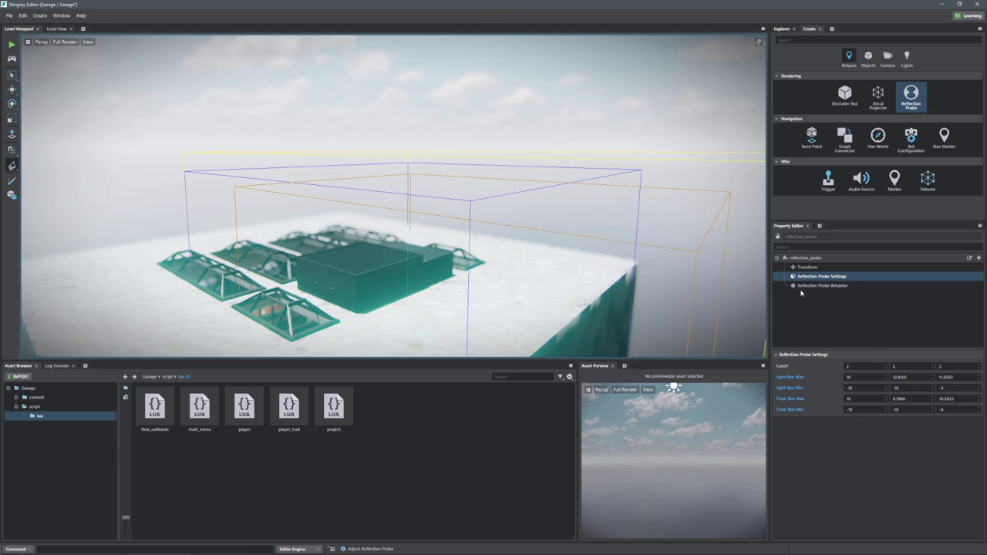
right_drag(551, 280, 574, 282)
key(s)
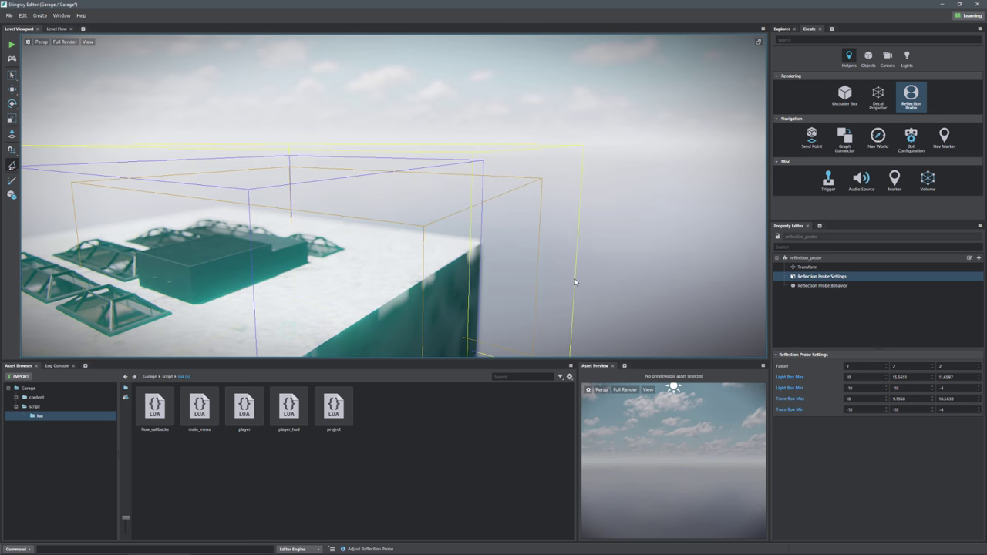
drag(542, 276, 756, 358)
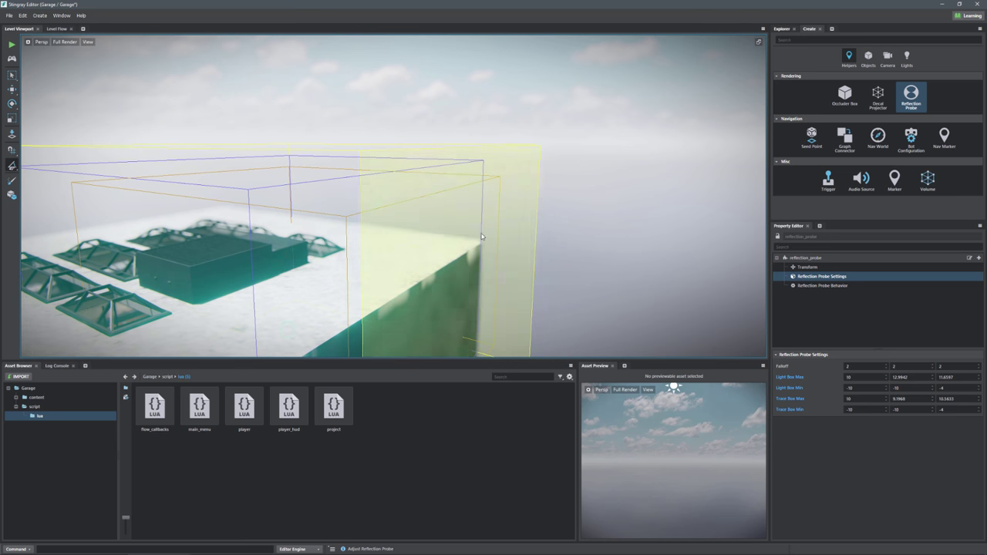
mouse_move(478, 251)
mouse_down()
mouse_move(447, 248)
mouse_move(483, 250)
mouse_move(744, 343)
mouse_up()
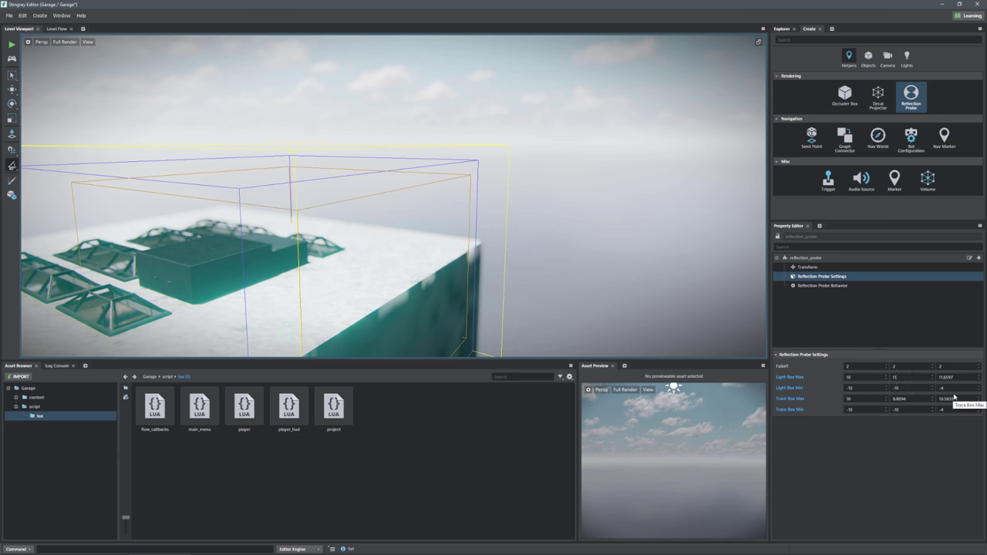
- Stretch the light box along Y to a maximum of about 14.83 and a minimum of about -13.53
alt+drag(560, 270, 613, 270)
alt+middle_drag(586, 267, 557, 265)
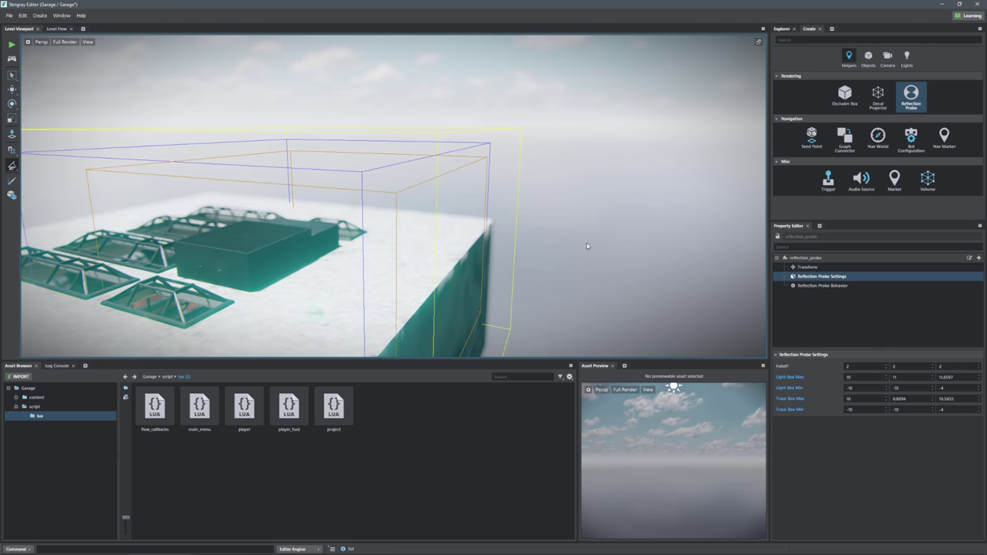
drag(495, 222, 560, 247)
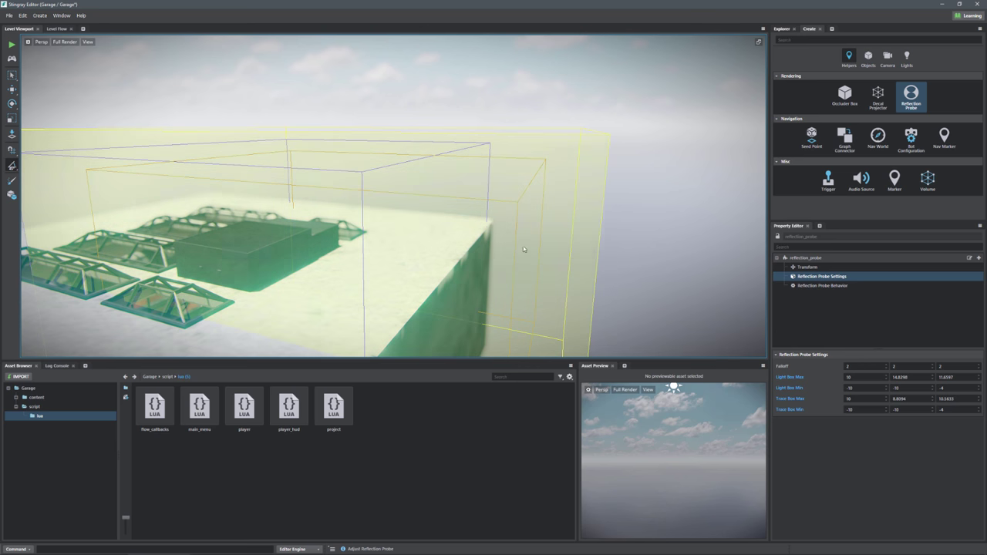
alt+drag(523, 246, 648, 245)
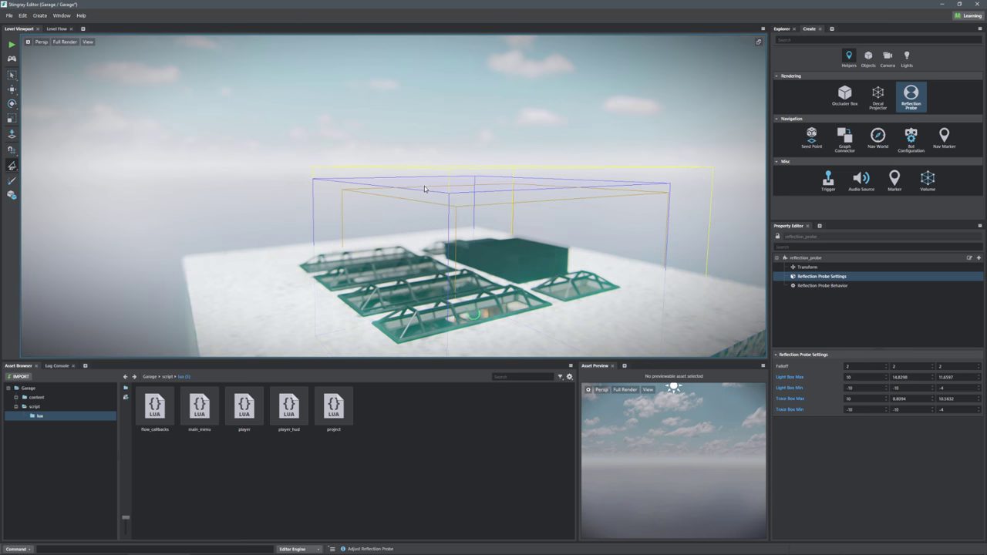
drag(404, 214, 424, 221)
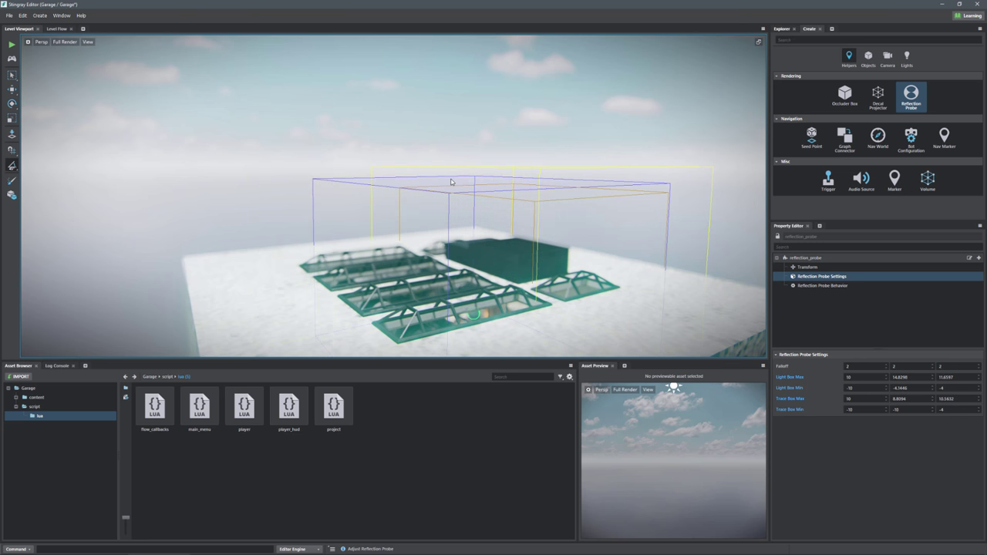
drag(470, 190, 326, 232)
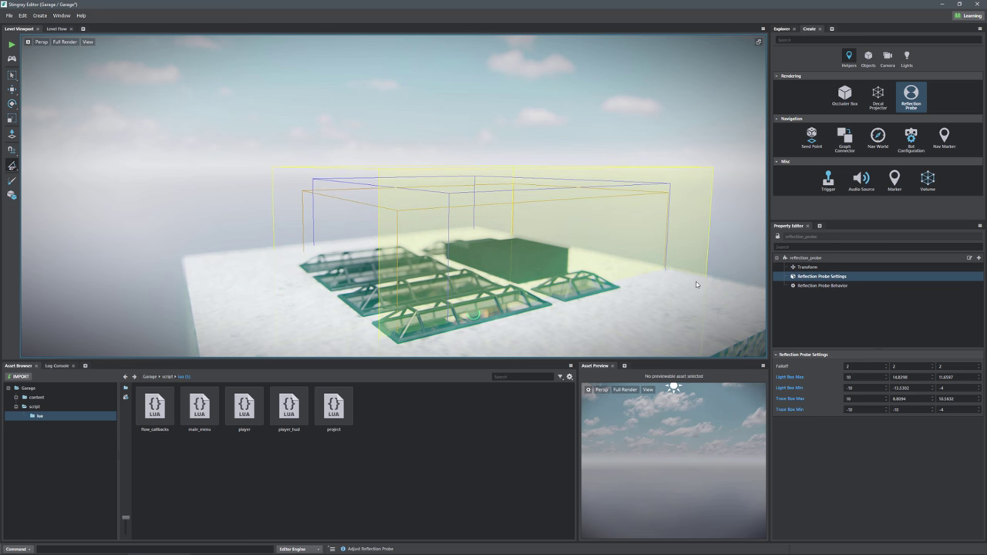
- Raise the trace box's maximum Z to about 15.25, well above the roof
mouse_move(670, 273)
right_down()
mouse_move(670, 246)
mouse_move(666, 270)
right_up()
alt+drag(598, 259, 570, 247)
mouse_move(467, 189)
mouse_down()
mouse_move(469, 154)
mouse_move(483, 242)
mouse_up()
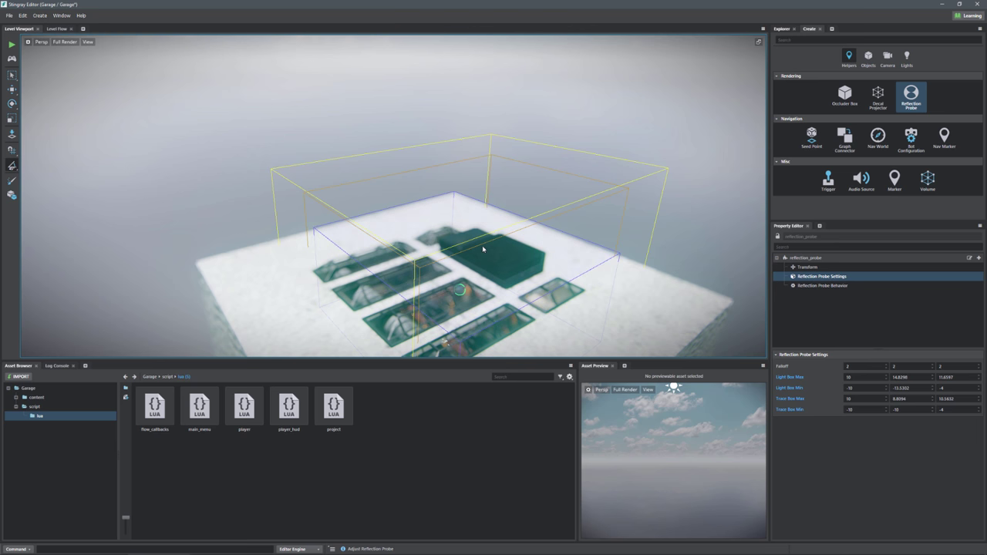
drag(482, 162, 479, 127)
mouse_move(503, 219)
right_down()
mouse_move(495, 150)
mouse_move(494, 185)
mouse_move(501, 158)
mouse_move(540, 177)
right_up()
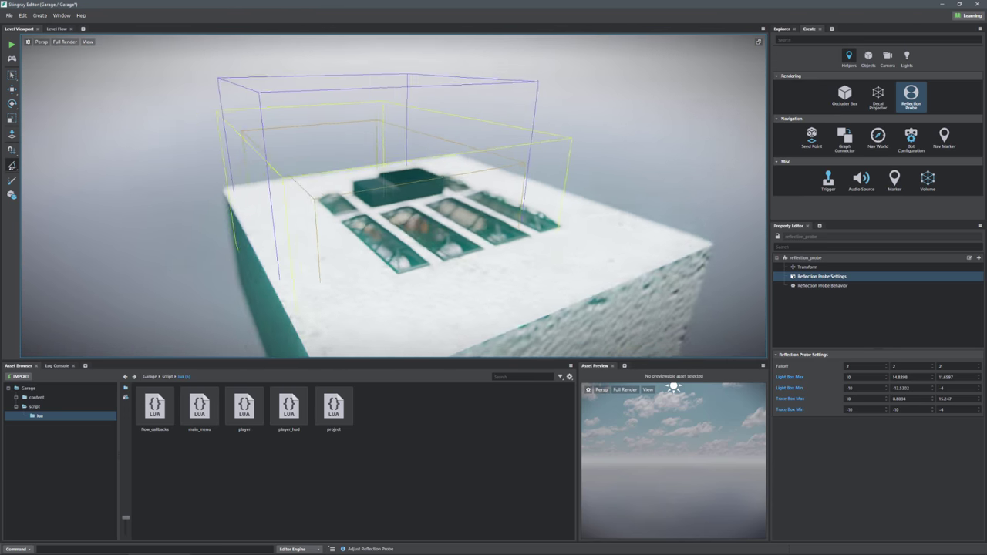
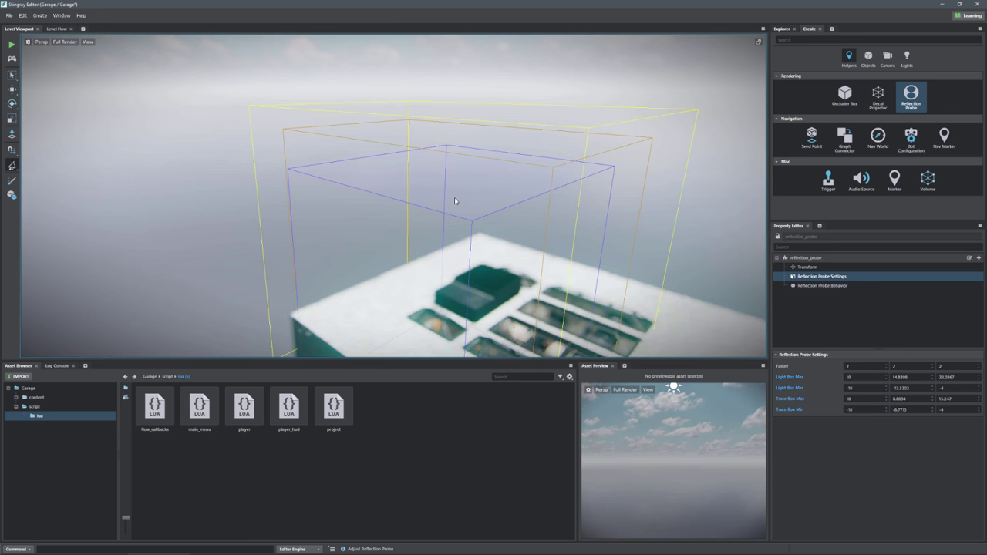
- Lower the trace box's top to just above the garage roof, at a maximum Z of about 5.48
right_drag(455, 202, 457, 299)
right_drag(525, 342, 471, 201)
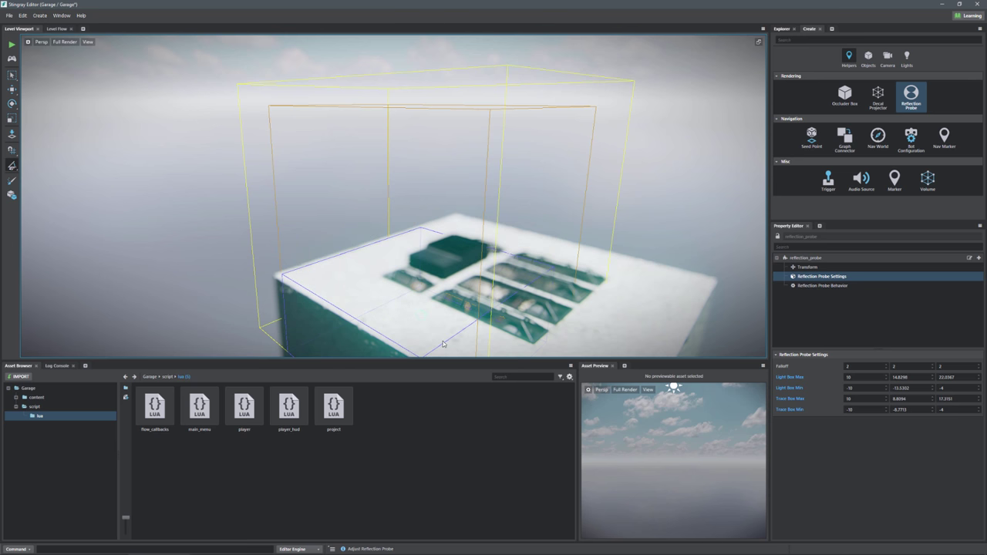
right_drag(430, 309, 360, 271)
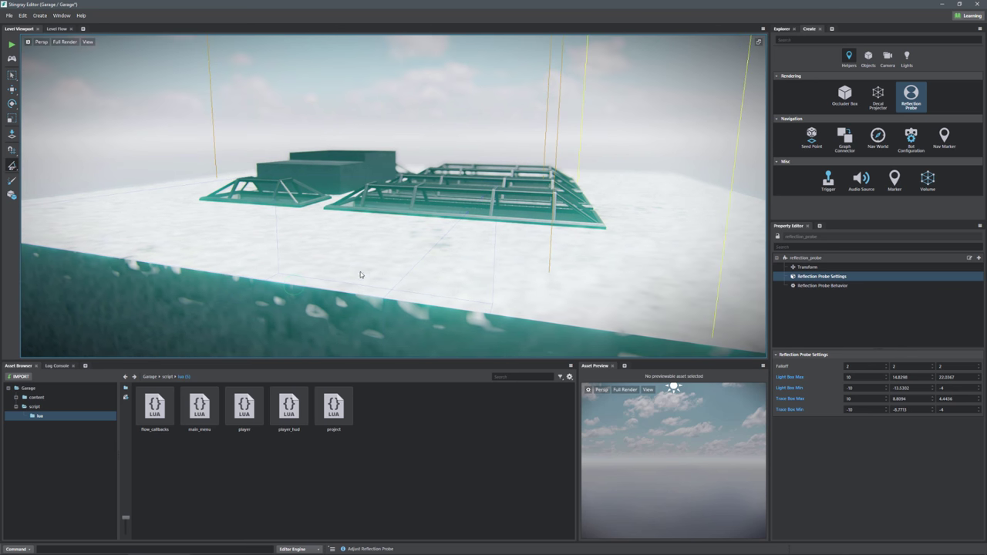
drag(381, 240, 385, 209)
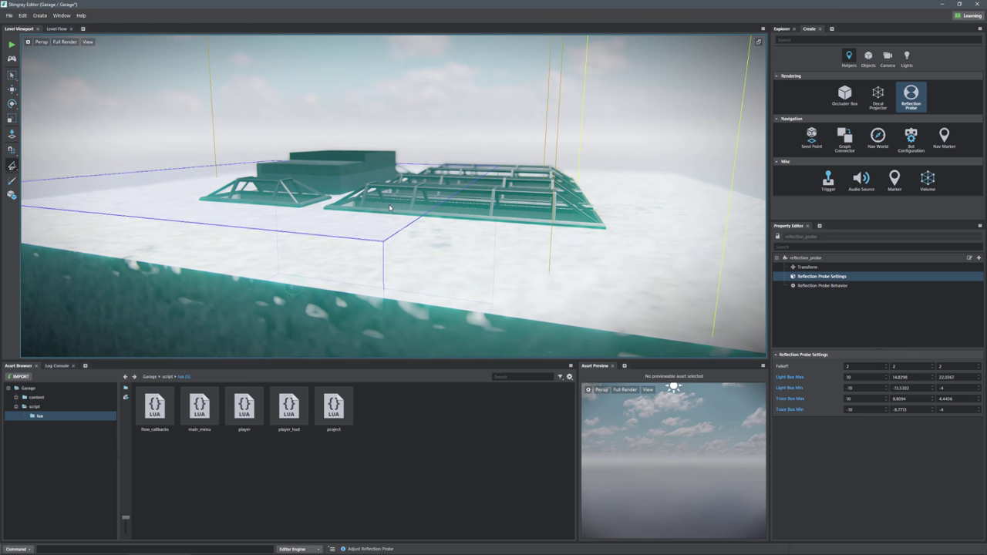
drag(391, 207, 390, 203)
- Set the probe's falloff to 1, 1, 0 and lower the light box's maximum Z to about 5.53
mouse_move(391, 203)
right_down()
mouse_move(393, 173)
mouse_move(383, 232)
right_up()
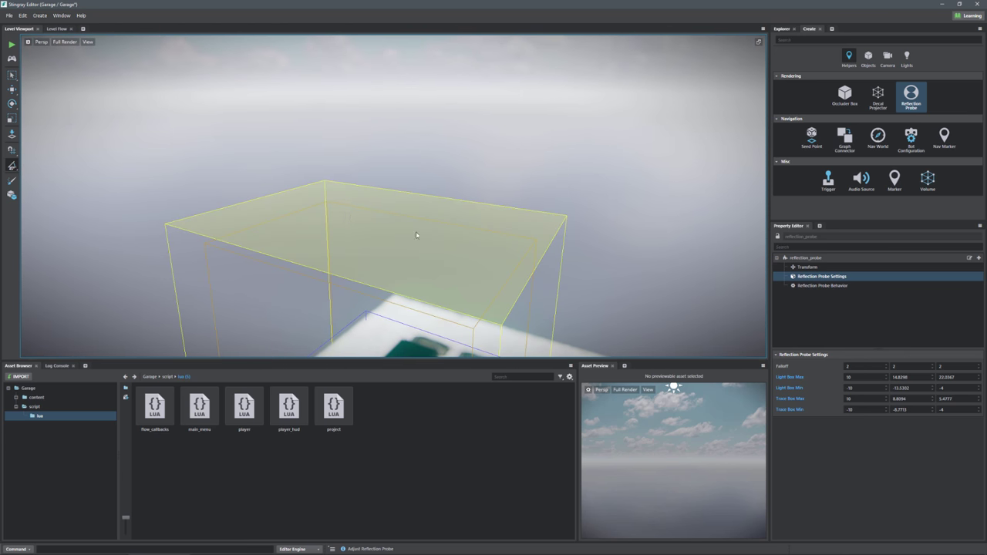
drag(347, 220, 374, 283)
mouse_move(374, 283)
right_down()
mouse_move(343, 293)
mouse_move(390, 300)
mouse_move(378, 267)
right_up()
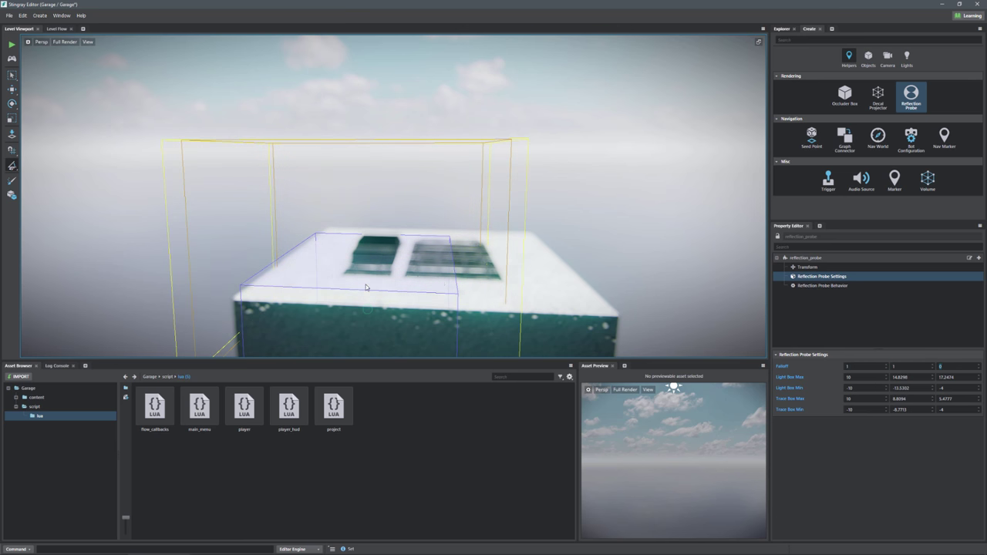
alt+drag(552, 235, 505, 261)
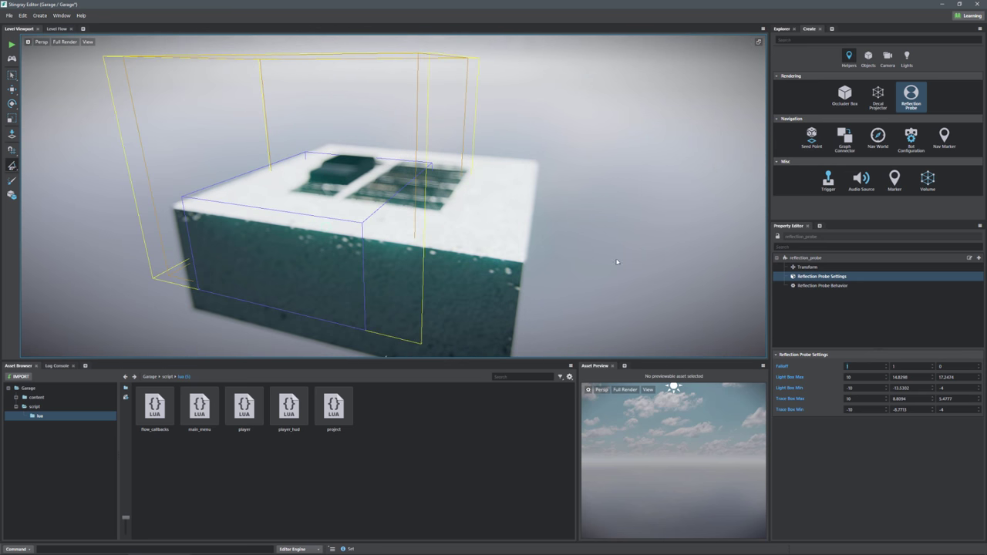
right_drag(569, 246, 579, 193)
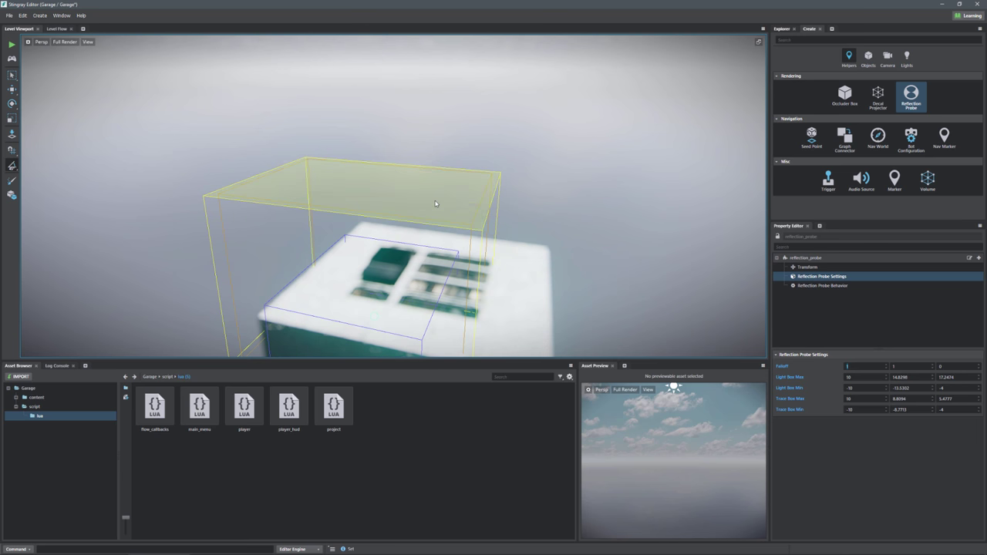
drag(389, 185, 399, 307)
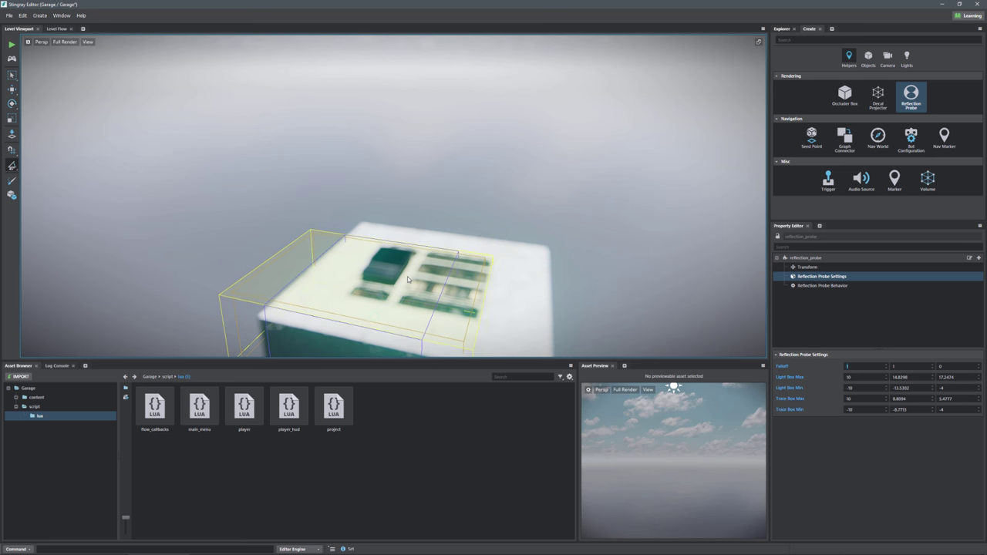
- Inside the garage, pull the light box's maximum X in to about 3.82 and the trace box's maximum X to about 3.78
right_drag(470, 260, 417, 206)
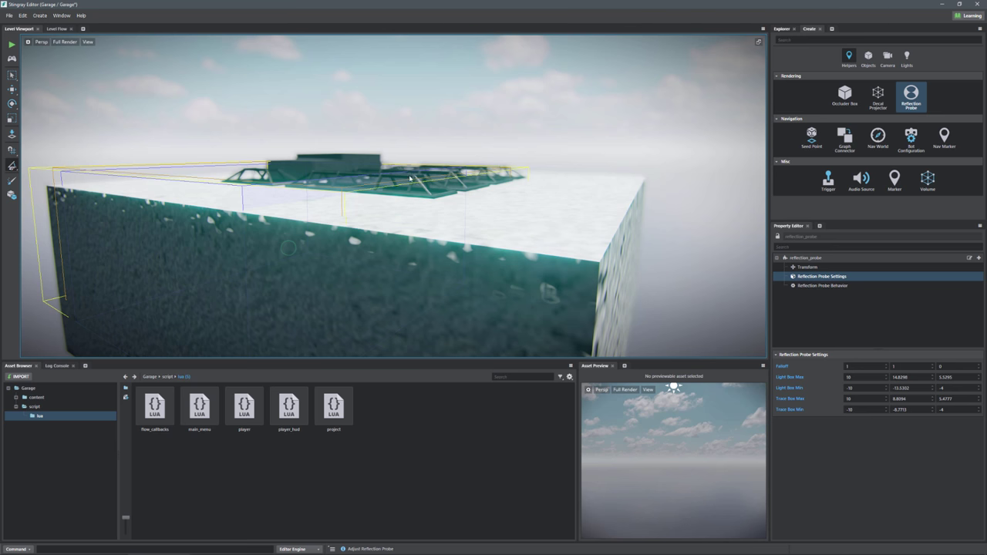
mouse_move(439, 189)
right_down()
mouse_move(297, 182)
mouse_move(258, 220)
mouse_move(297, 174)
mouse_move(324, 212)
mouse_move(445, 185)
right_up()
key(d)
key(w)
key(s)
key(w)
key(w)
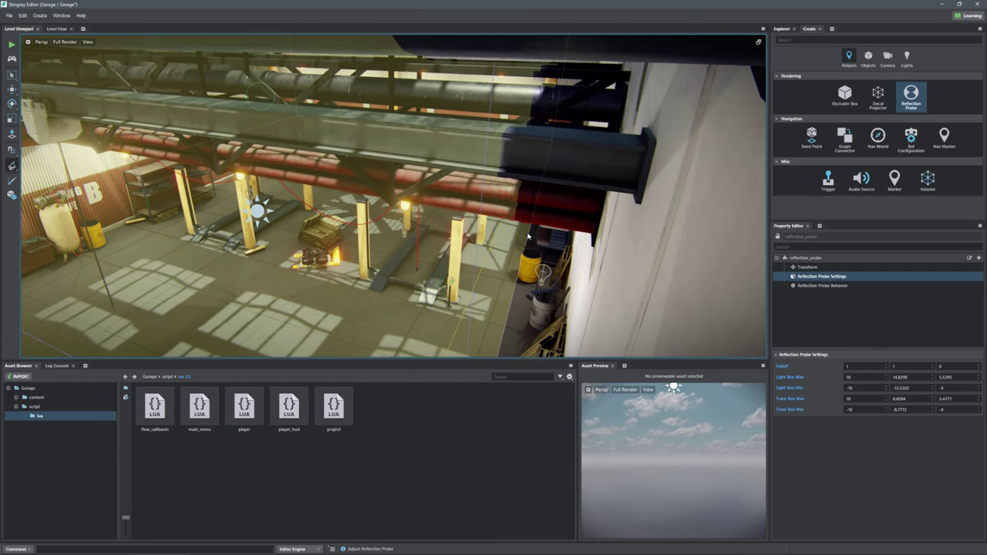
alt+drag(507, 240, 317, 209)
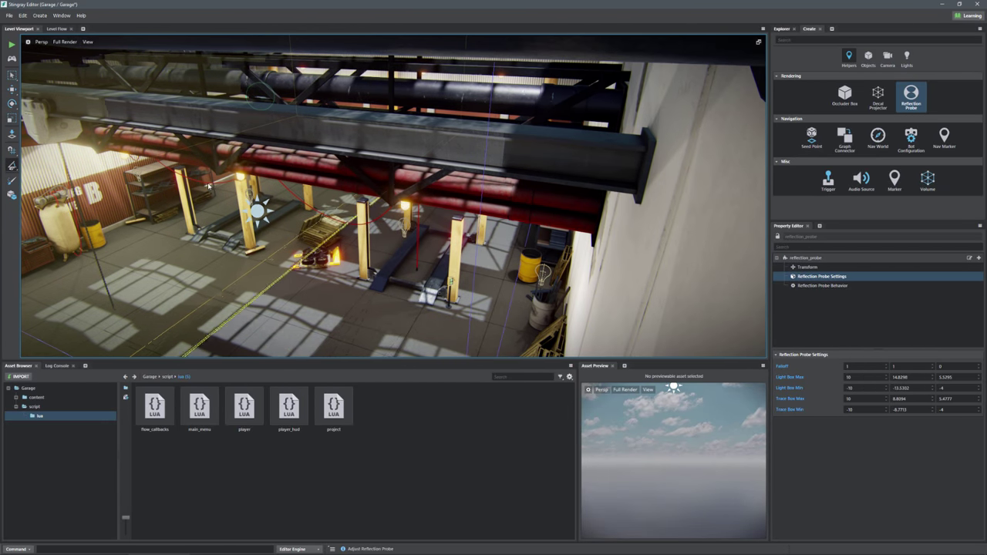
drag(207, 189, 221, 205)
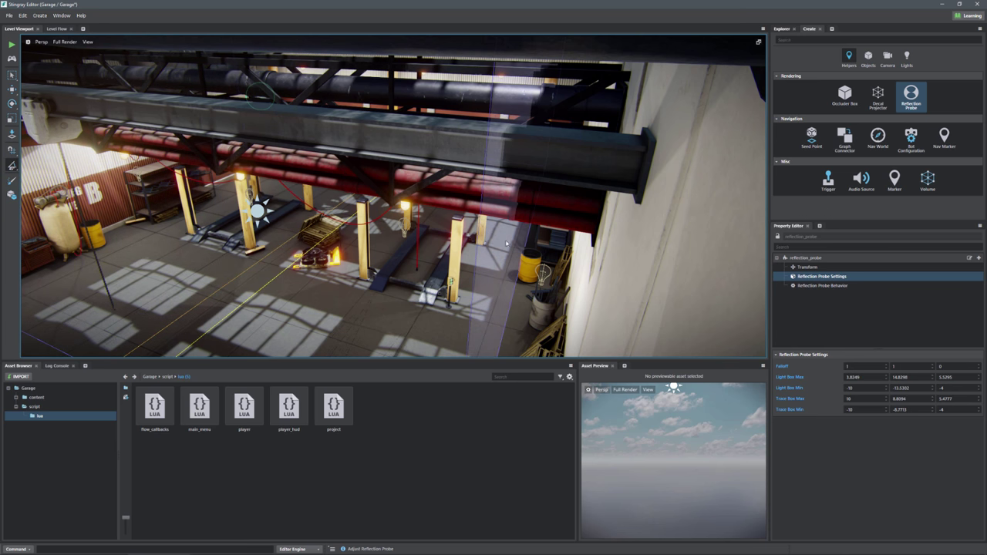
drag(224, 211, 225, 213)
- Pull the light box's minimum Y side in toward the car lifts, to about -5.78
right_drag(224, 212, 178, 210)
key(a)
key(d)
key(a)
key(d)
key(a)
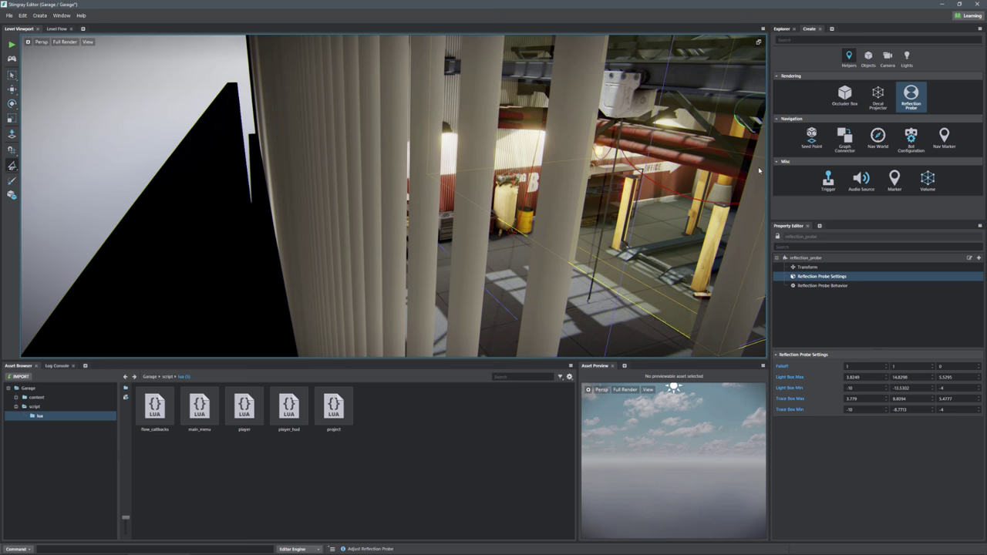
drag(760, 171, 494, 226)
- Pull the trace box's minimum Y side in across the garage floor to just inside the light box
key(d)
right_drag(494, 225, 483, 226)
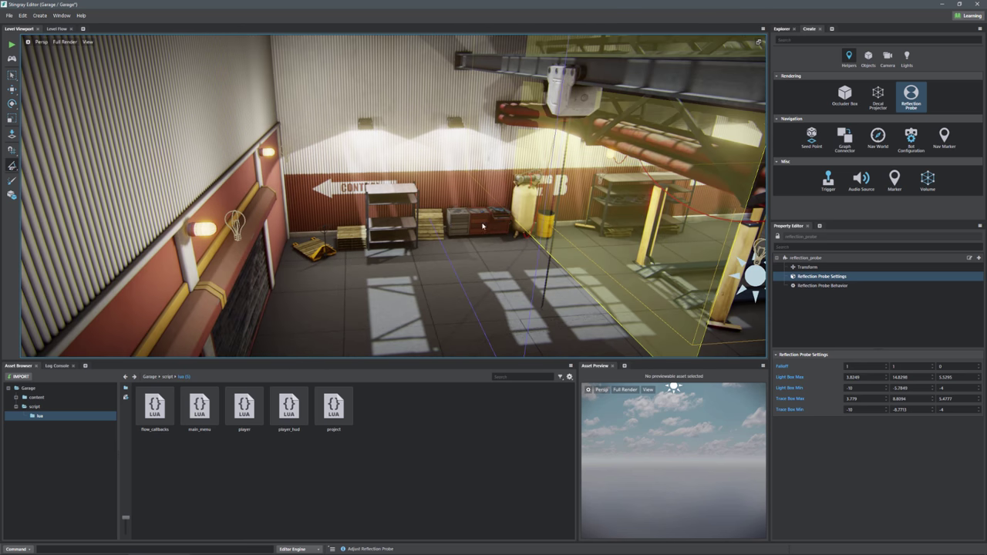
drag(483, 226, 647, 233)
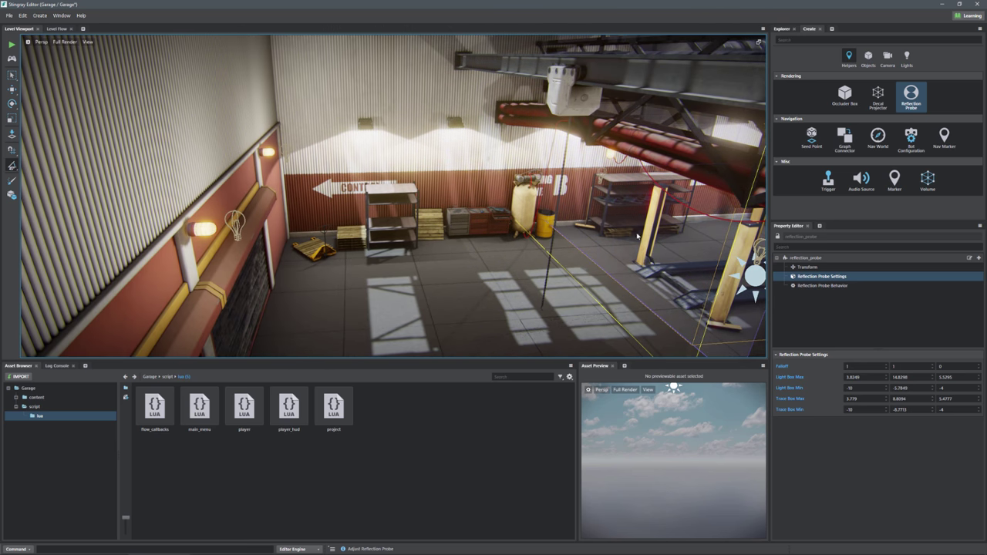
mouse_move(637, 236)
right_down()
mouse_move(652, 229)
mouse_move(642, 231)
right_up()
key(a)
key(d)
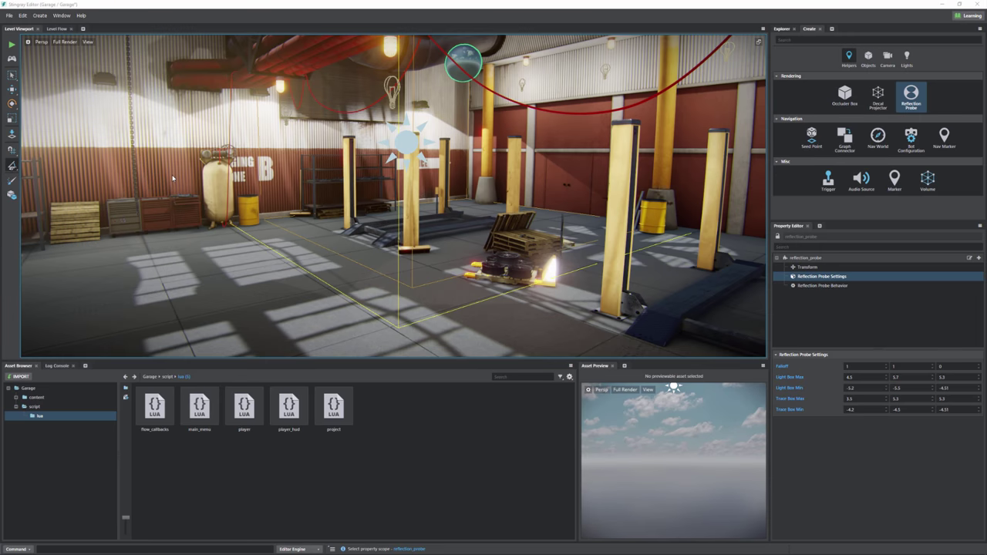
- Examine the probe's transform and how its light and trace boxes enclose the car lift area of the garage
mouse_move(433, 209)
right_down()
mouse_move(462, 202)
mouse_move(439, 182)
mouse_move(433, 209)
right_up()
key(d)
key(w)
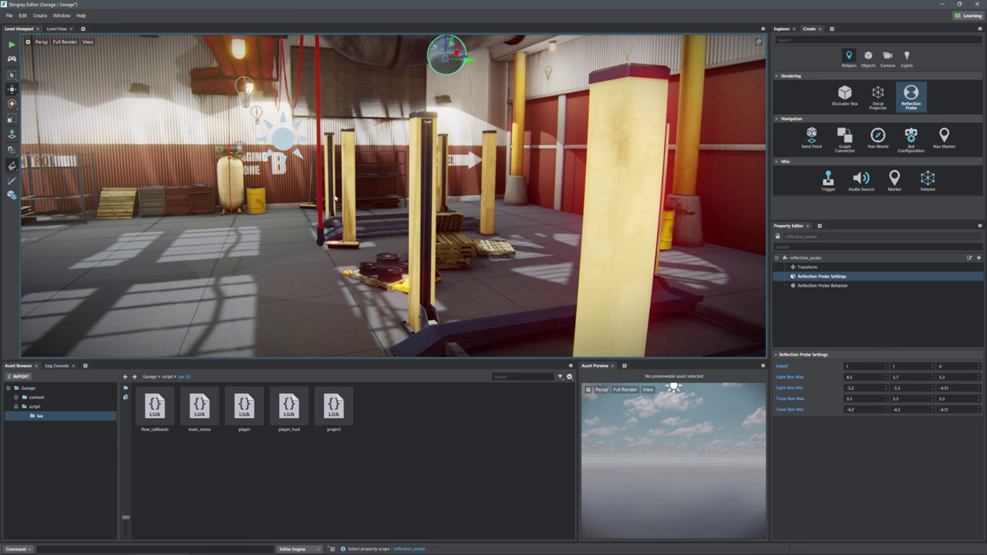
right_drag(335, 198, 382, 213)
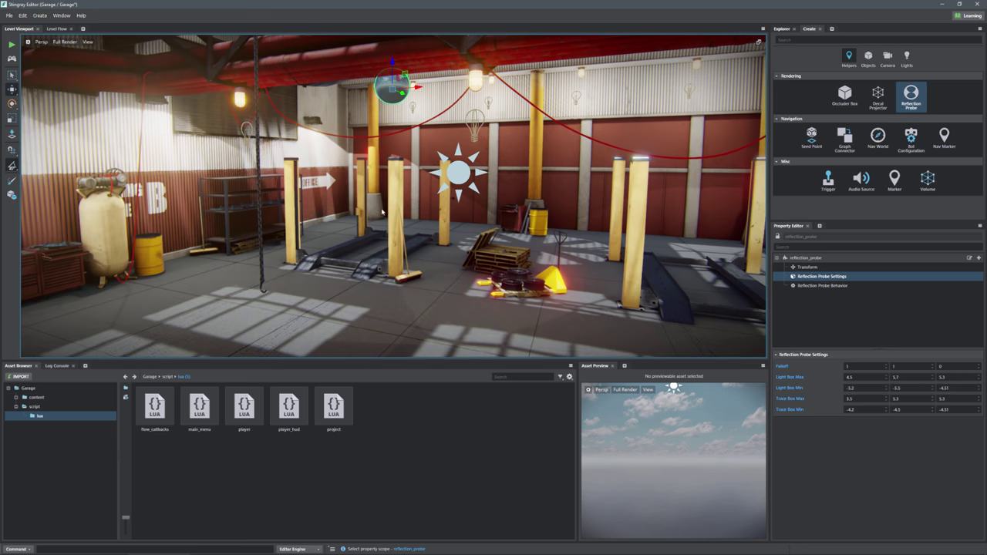
click(807, 268)
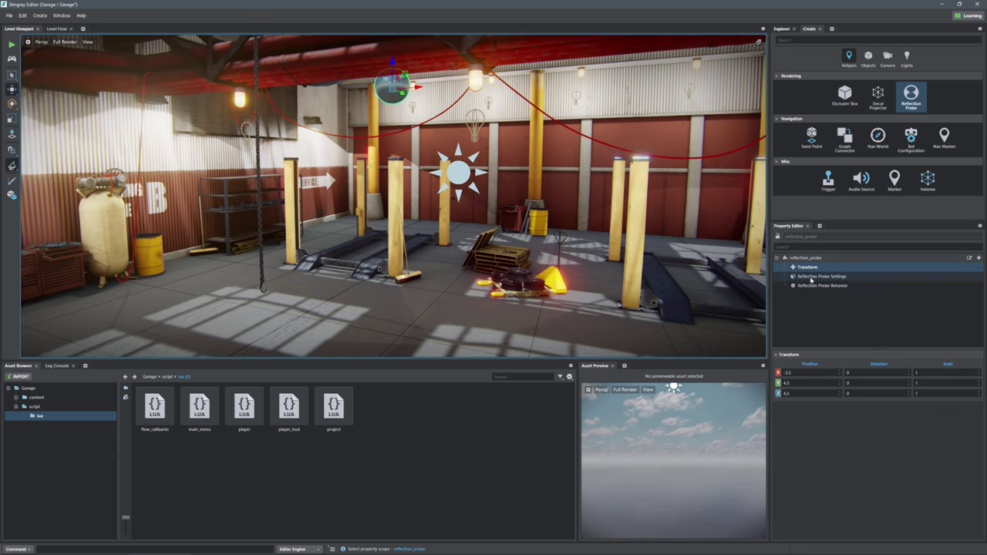
click(818, 277)
right_drag(556, 232, 291, 228)
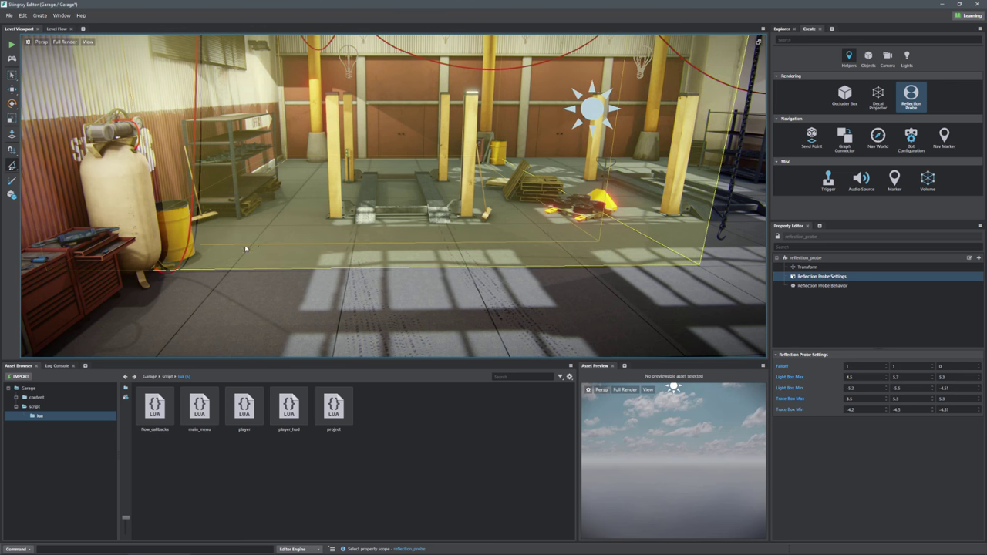
mouse_move(426, 249)
right_down()
mouse_move(488, 250)
mouse_move(407, 244)
right_up()
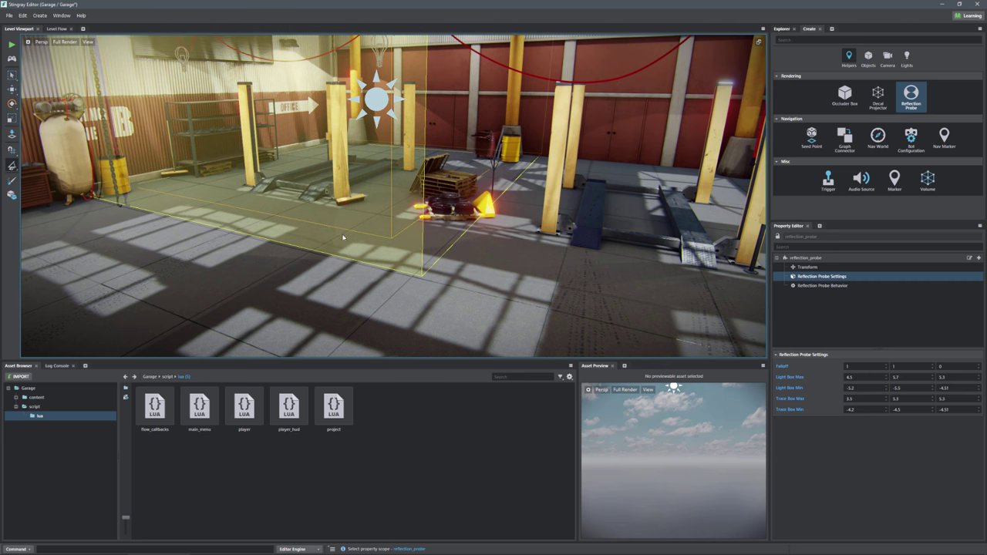
right_drag(344, 237, 447, 141)
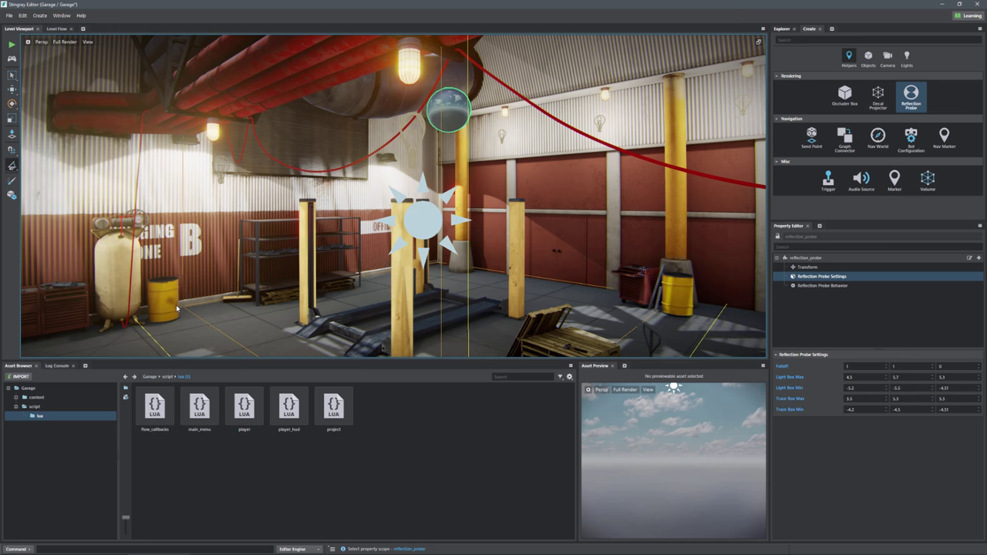
- Examine the reflections on the garage floor and around the car lifts, along with the probe placed above
right_drag(431, 289, 465, 351)
mouse_move(467, 310)
right_down()
mouse_move(461, 298)
mouse_move(449, 301)
mouse_move(463, 301)
right_up()
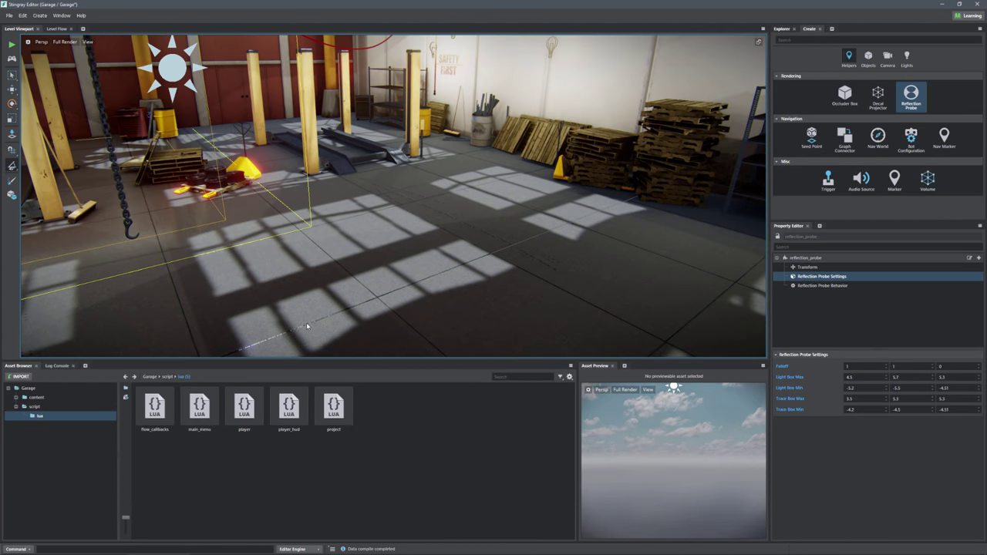
mouse_move(446, 244)
right_down()
mouse_move(448, 309)
mouse_move(451, 245)
mouse_move(389, 237)
mouse_move(464, 243)
right_up()
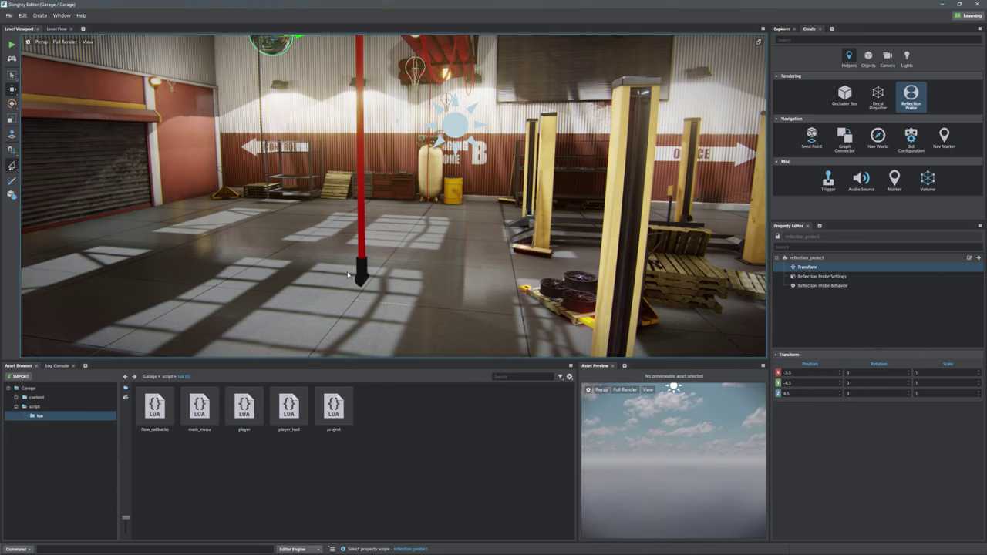
right_drag(348, 275, 347, 251)
right_drag(338, 284, 57, 220)
right_drag(231, 232, 170, 255)
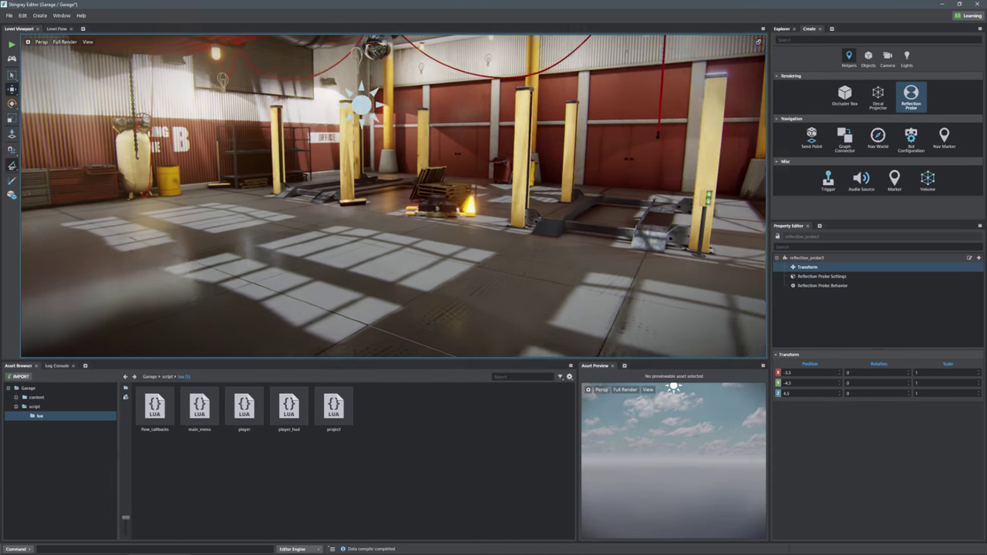
right_drag(393, 196, 331, 174)
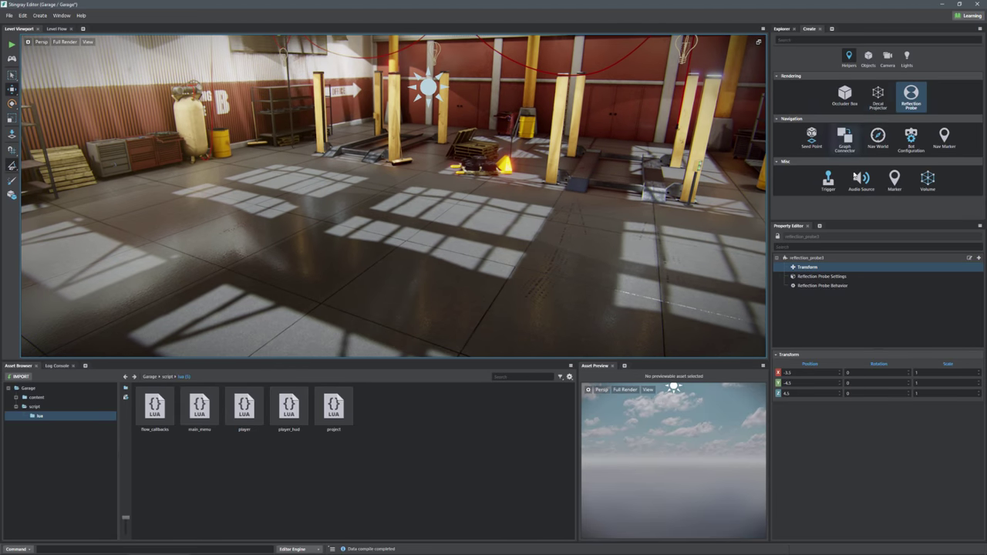
- Place a new reflection probe on the open garage floor in front of the car lifts
click(911, 95)
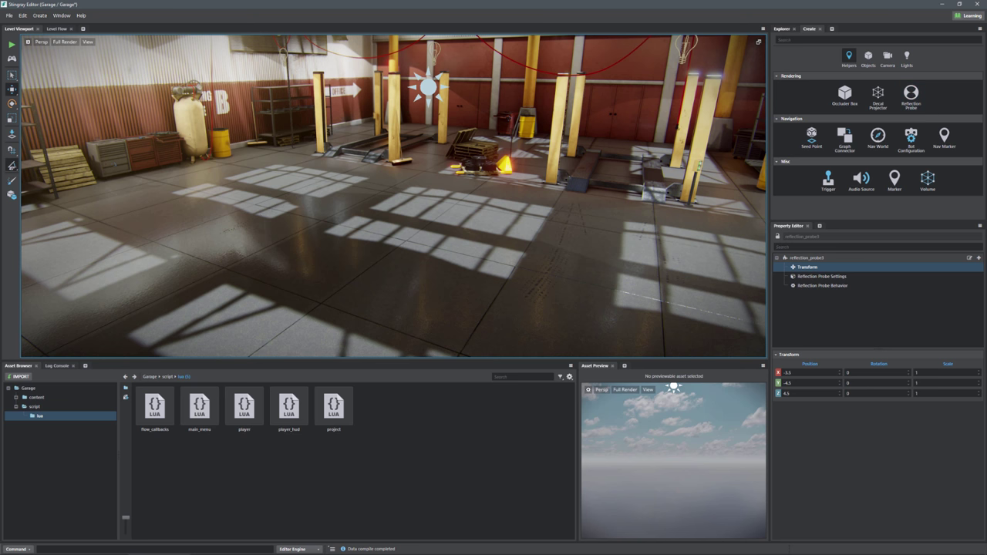
click(902, 100)
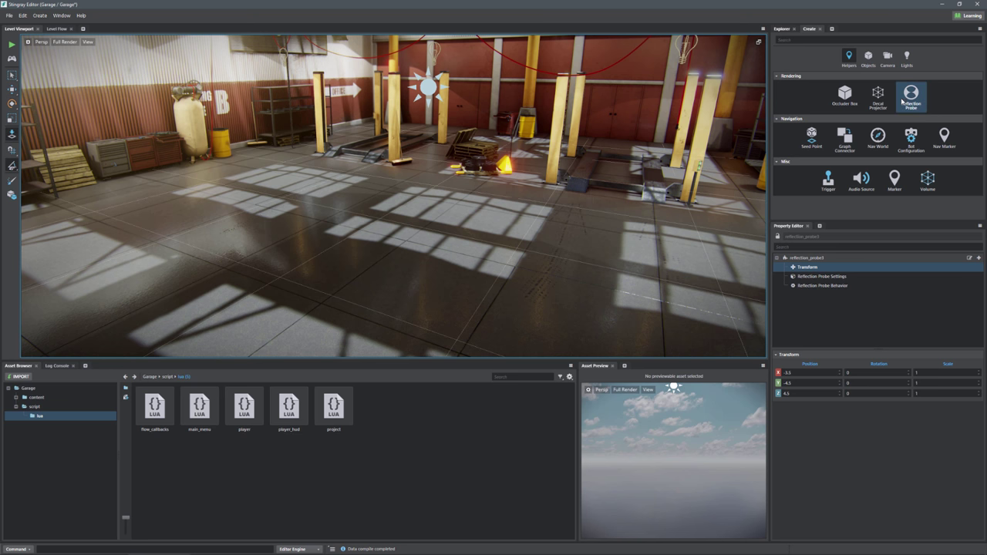
click(446, 226)
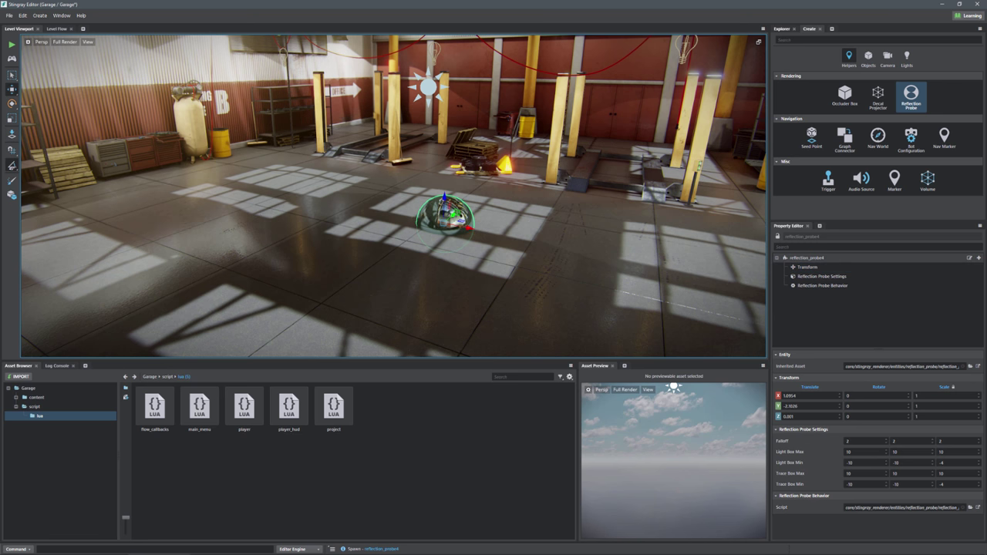
- Set the new reflection probe's position to X 0, Y 0 and Z 1.2
click(780, 397)
text(0)
key(Tab)
text(0)
key(Tab)
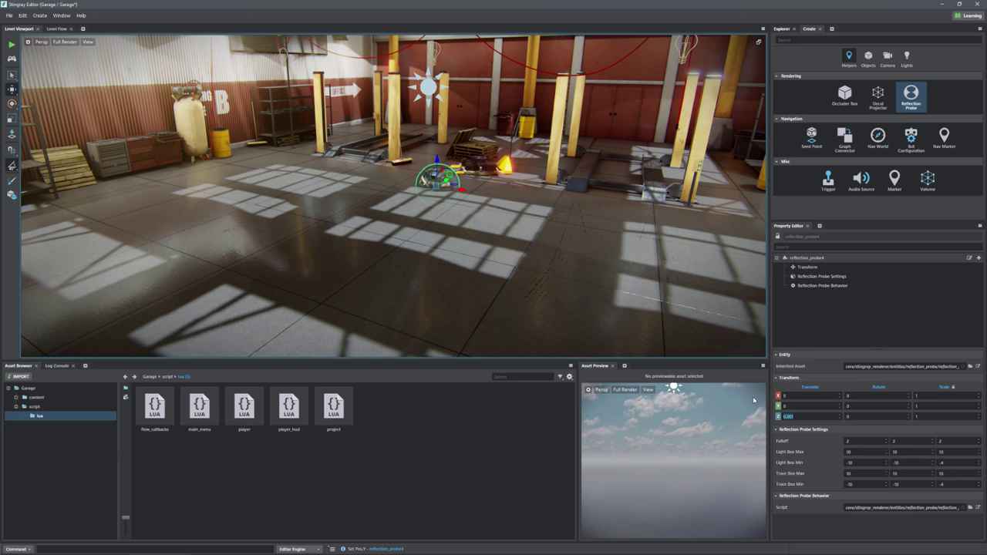
text(1)
key(Tab)
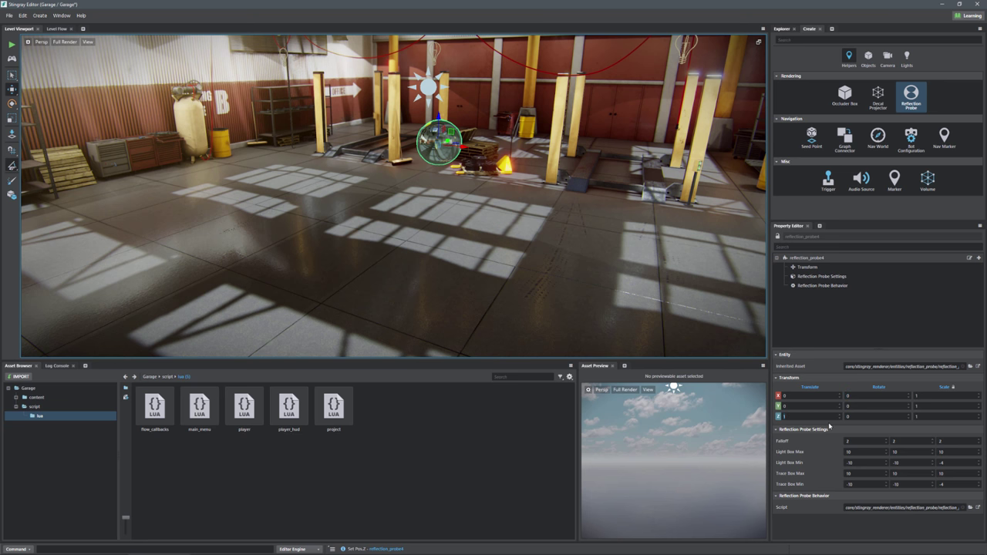
text(1.2)
key(Return)
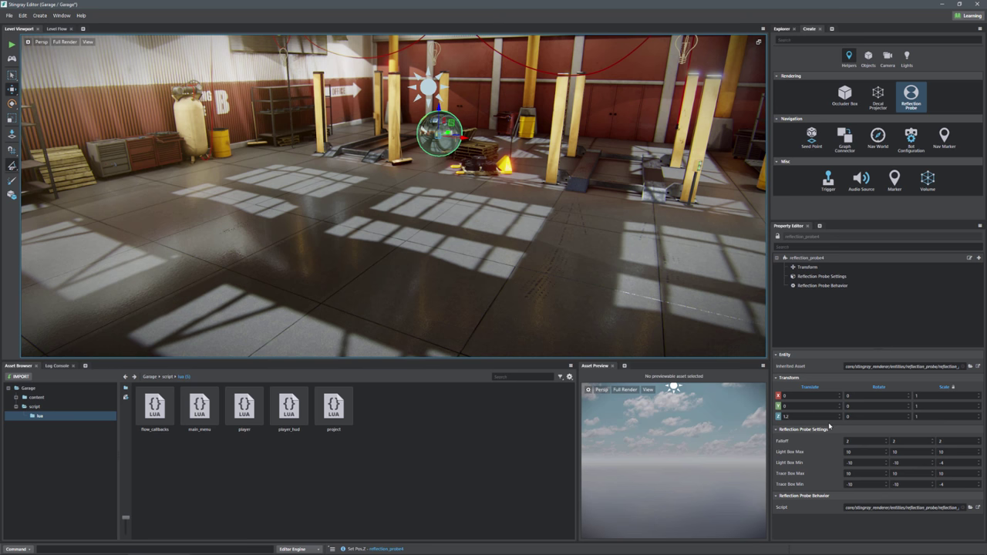
- Look around the new probe from several sides of the garage to judge the area it should cover
right_drag(711, 303, 553, 226)
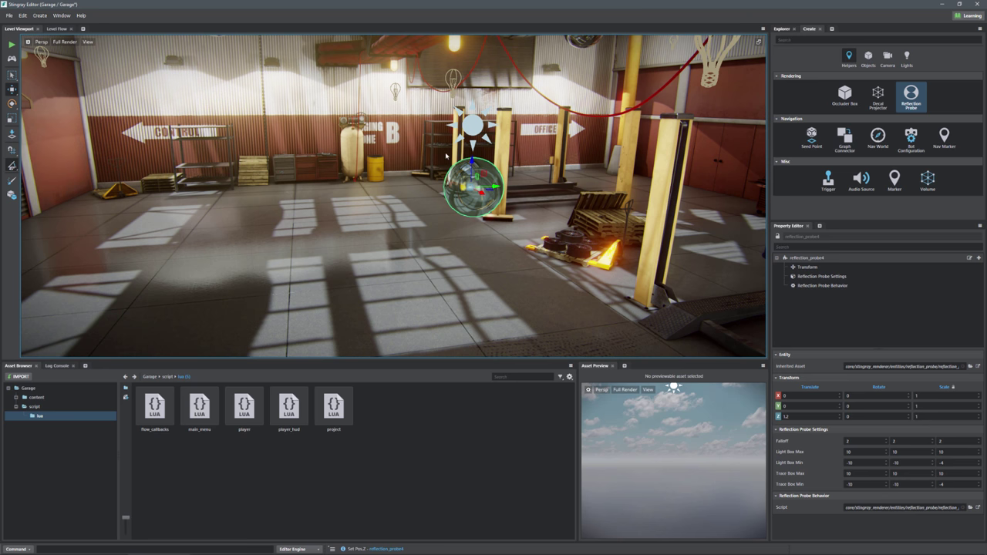
right_drag(505, 183, 523, 255)
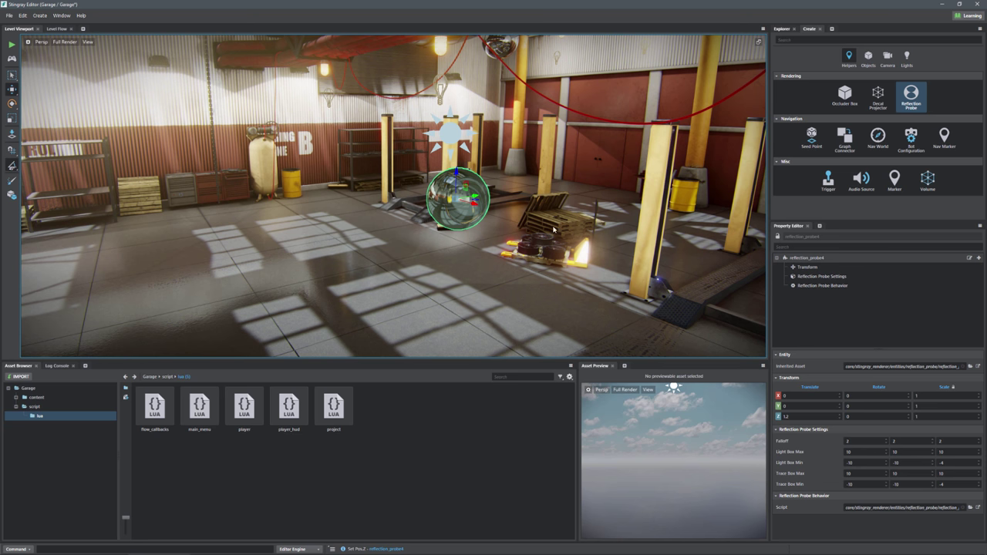
right_drag(545, 233, 663, 236)
alt+drag(731, 240, 407, 248)
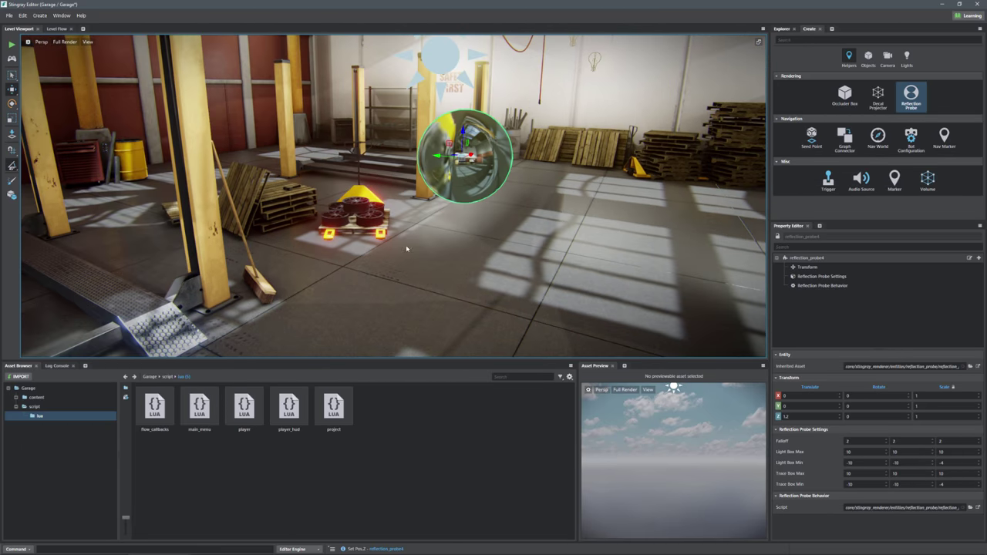
alt+drag(535, 289, 617, 292)
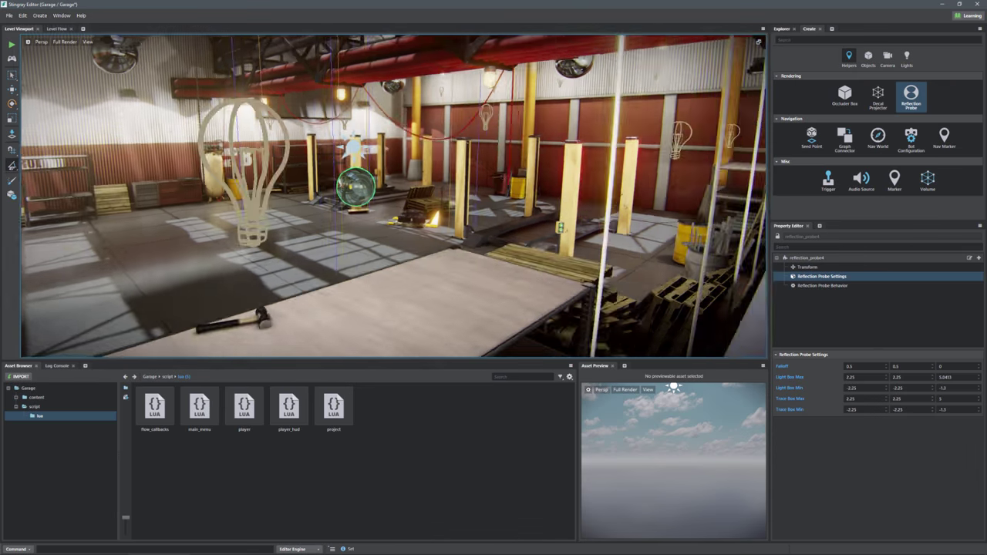
- Inspect the extents of the central probe's light and trace boxes, from the garage floor up to the roof trusses
alt+drag(432, 231, 525, 234)
right_drag(367, 187, 365, 185)
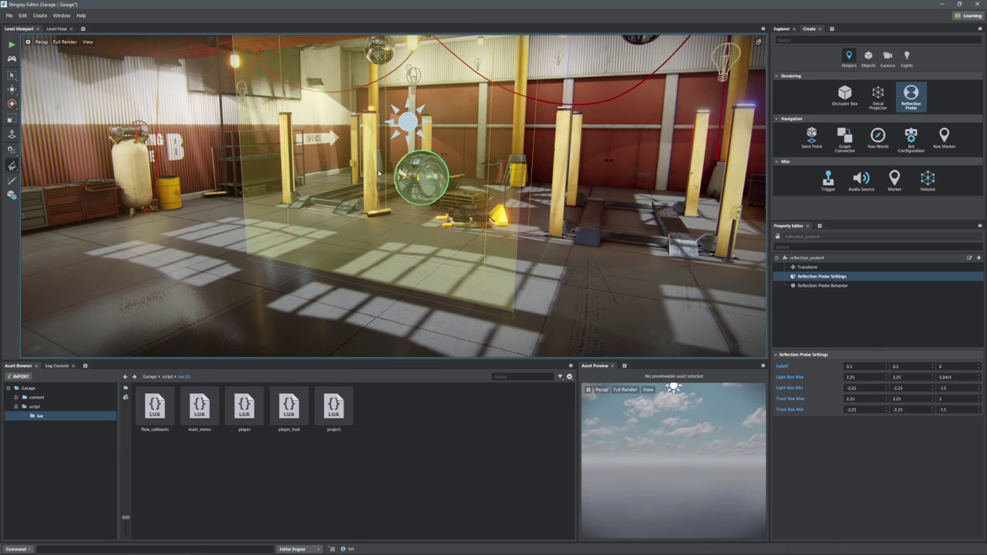
right_drag(439, 267, 411, 264)
alt+drag(343, 192, 340, 198)
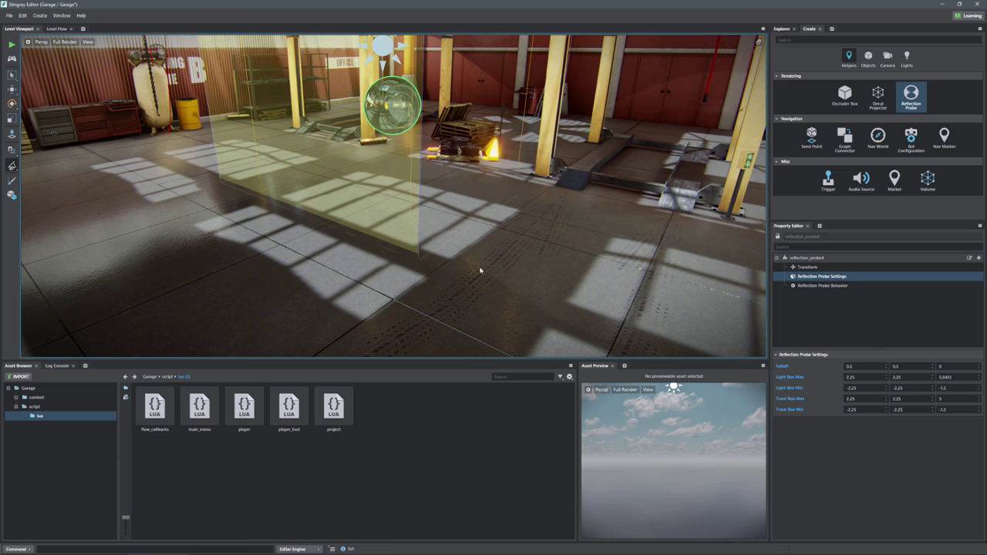
alt+drag(481, 265, 607, 250)
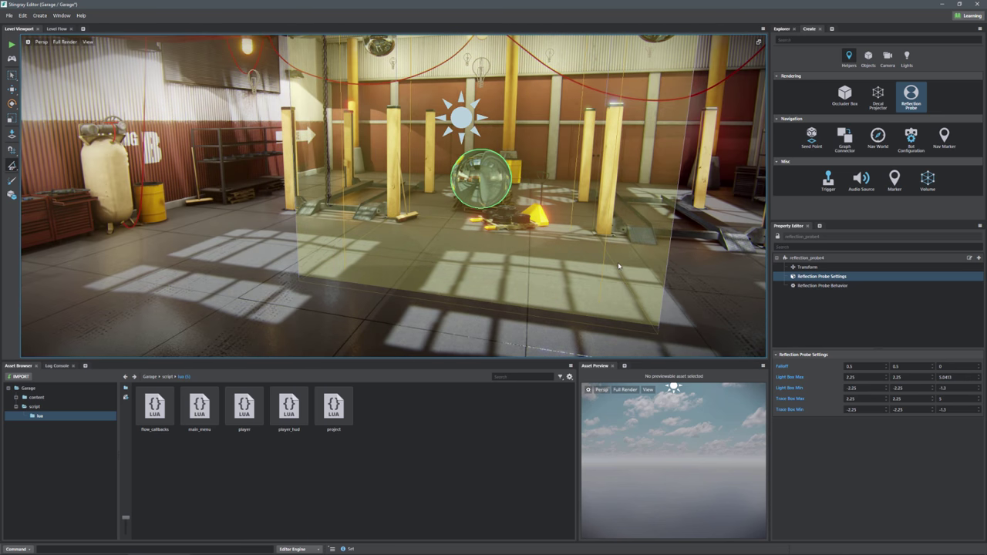
right_drag(549, 285, 555, 173)
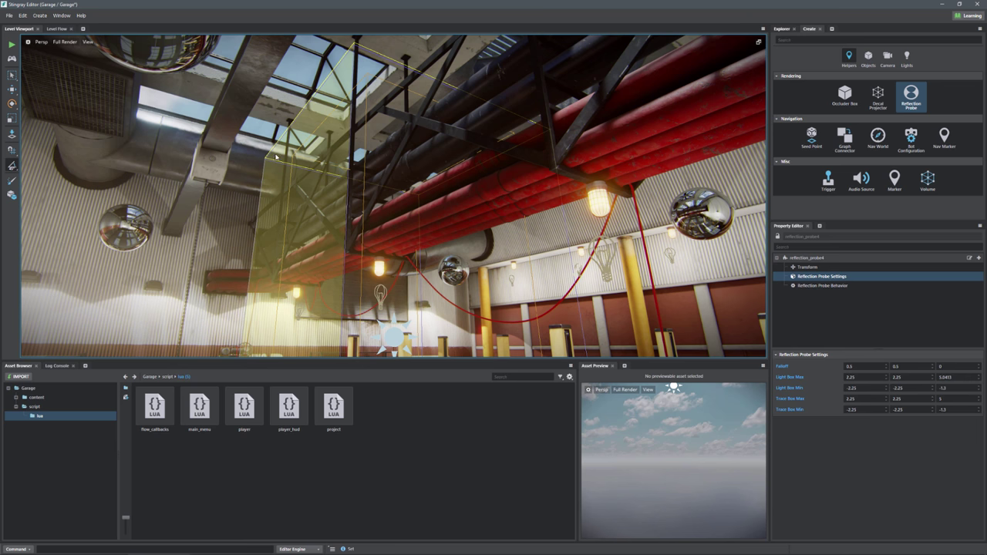
drag(320, 95, 369, 64)
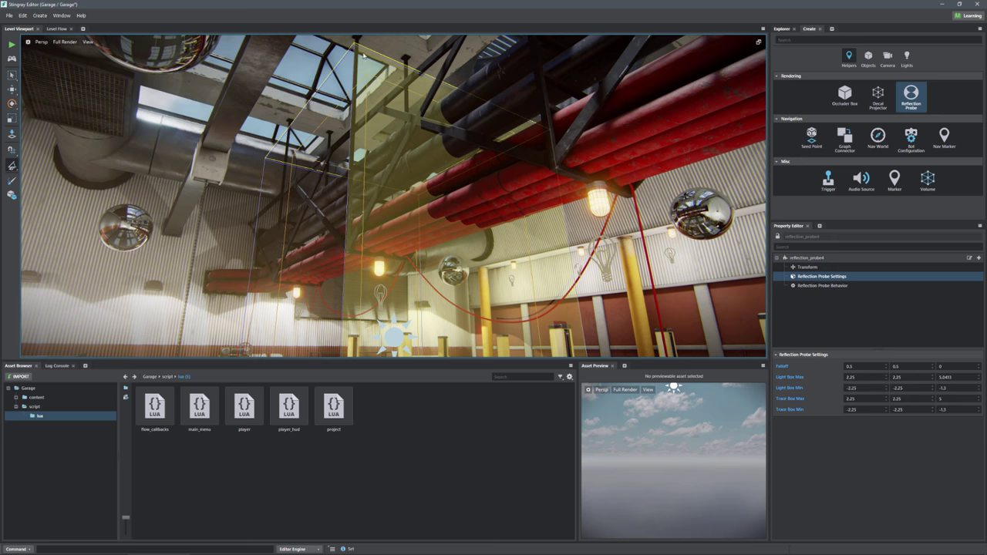
right_drag(406, 72, 446, 178)
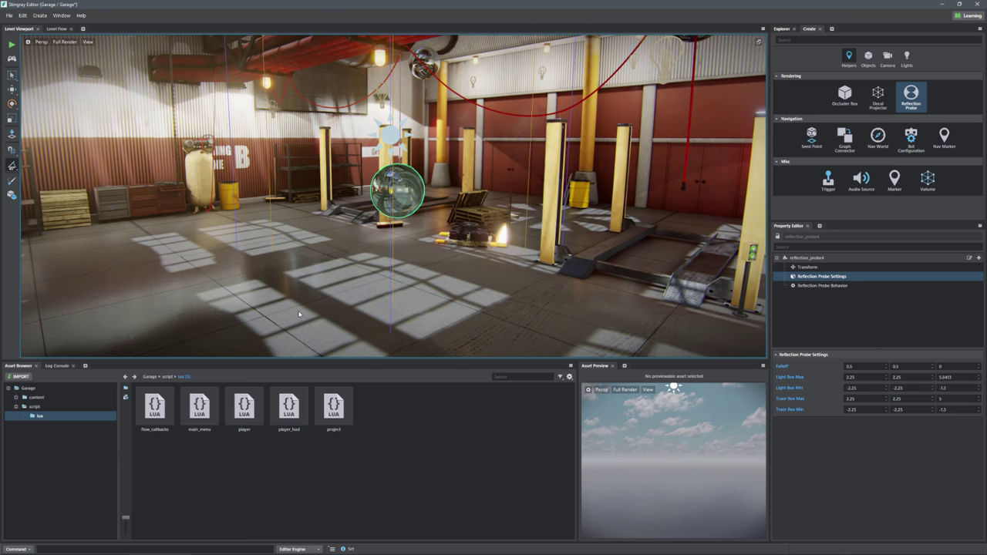
- Examine the central probe's captured reflection and its box sides around the pallets and lift posts
right_drag(399, 277, 401, 277)
right_drag(399, 196, 398, 196)
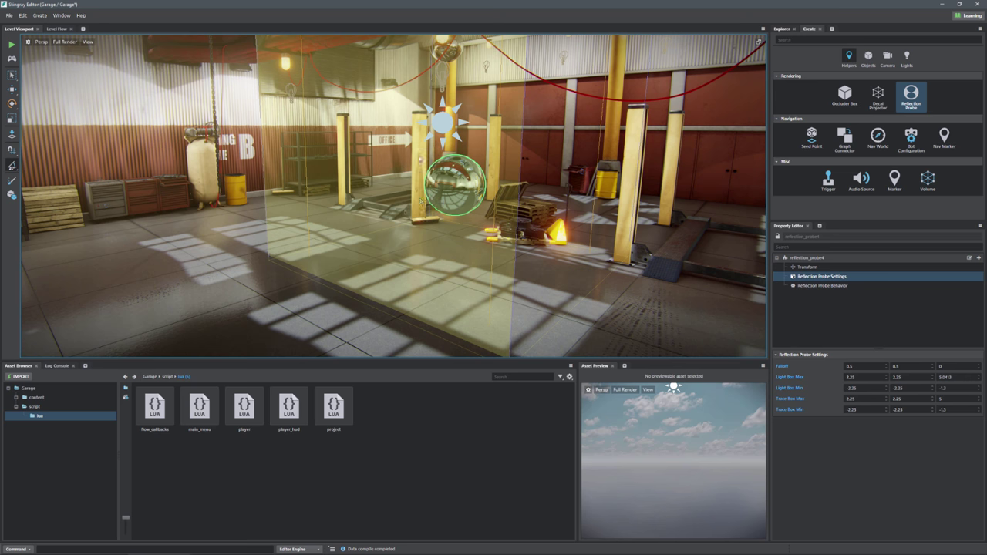
right_drag(421, 201, 421, 201)
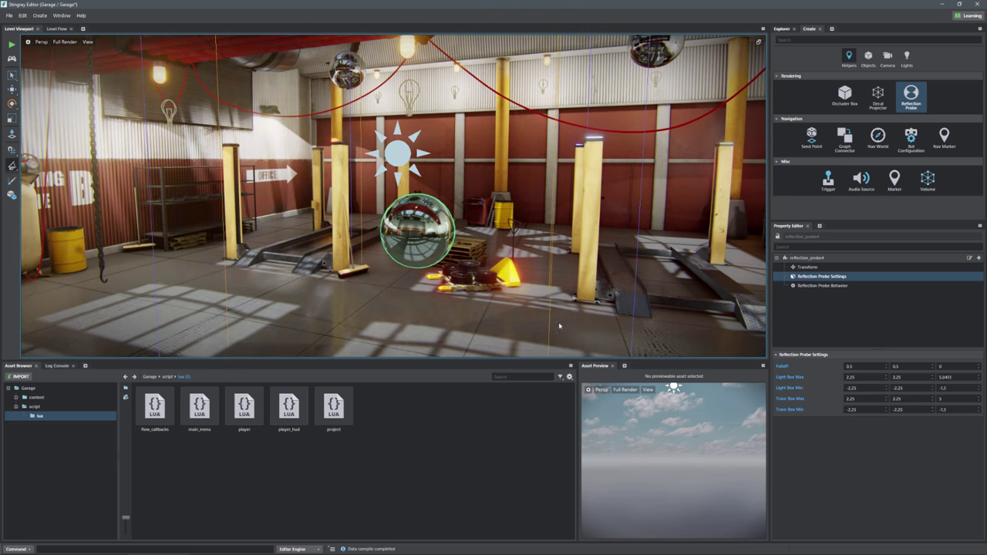
right_drag(226, 204, 226, 204)
right_drag(624, 115, 625, 115)
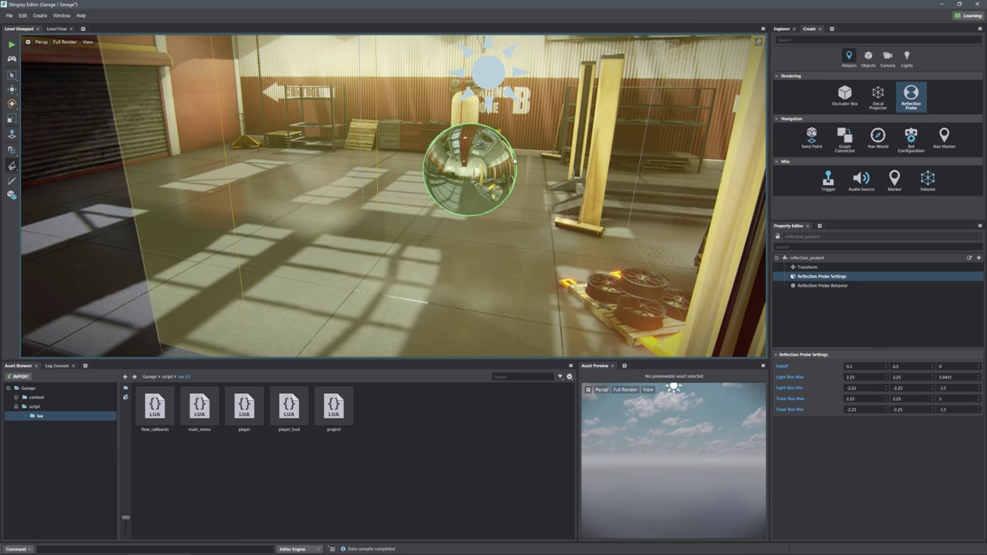
right_drag(533, 171, 533, 172)
right_drag(496, 234, 495, 234)
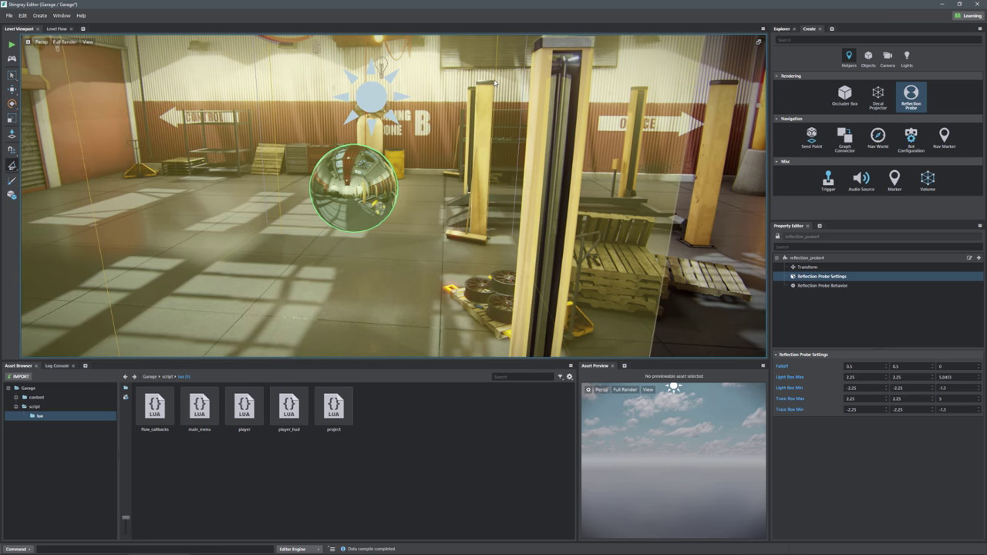
right_drag(518, 202, 518, 202)
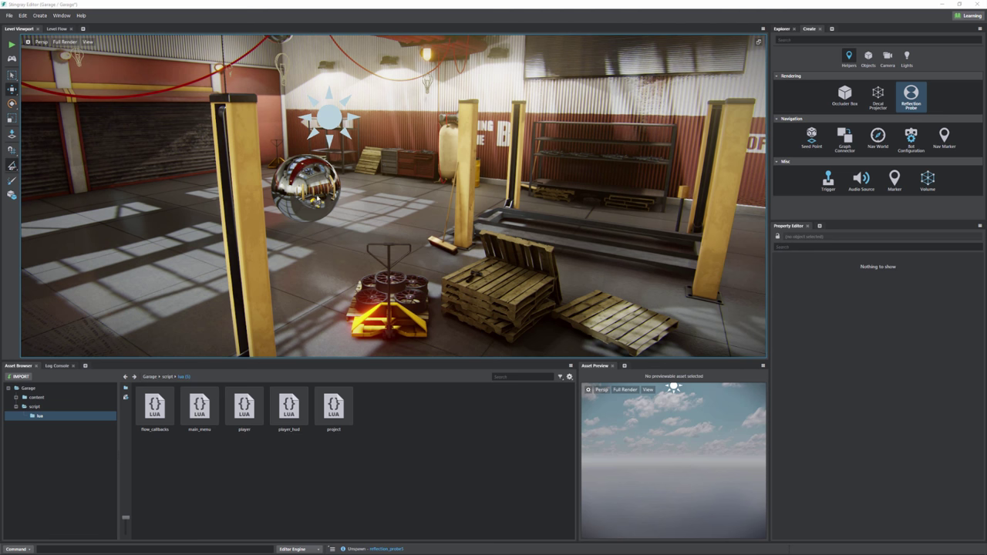
- Duplicate the central reflection probe along the Y axis to about 3.32, above the stacked pallets
click(324, 196)
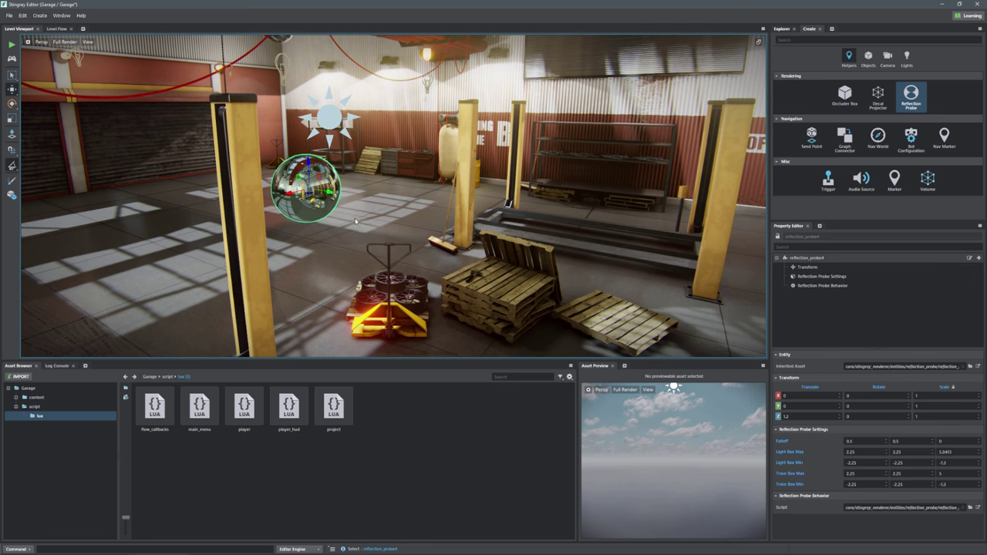
shift+drag(330, 194, 569, 267)
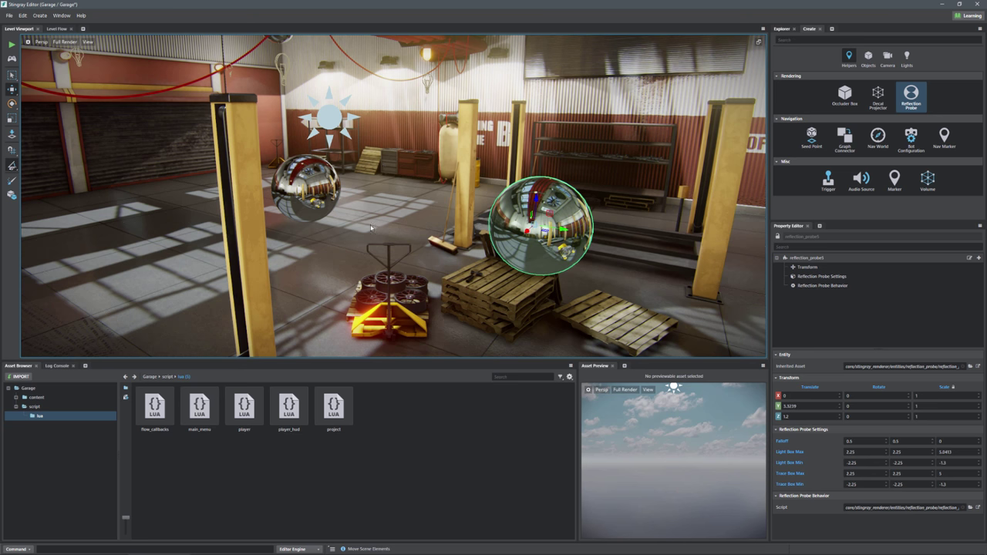
- Check the original probe's light box maximum and falloff, and set the duplicate probe's Y position to 3.5
click(306, 192)
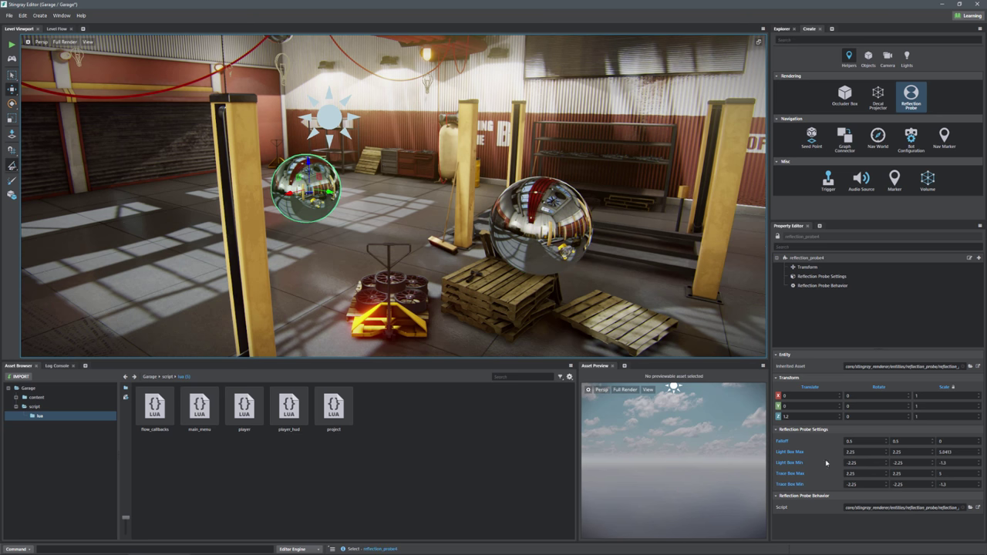
drag(856, 453, 848, 453)
drag(855, 443, 846, 442)
click(849, 452)
click(556, 233)
click(778, 407)
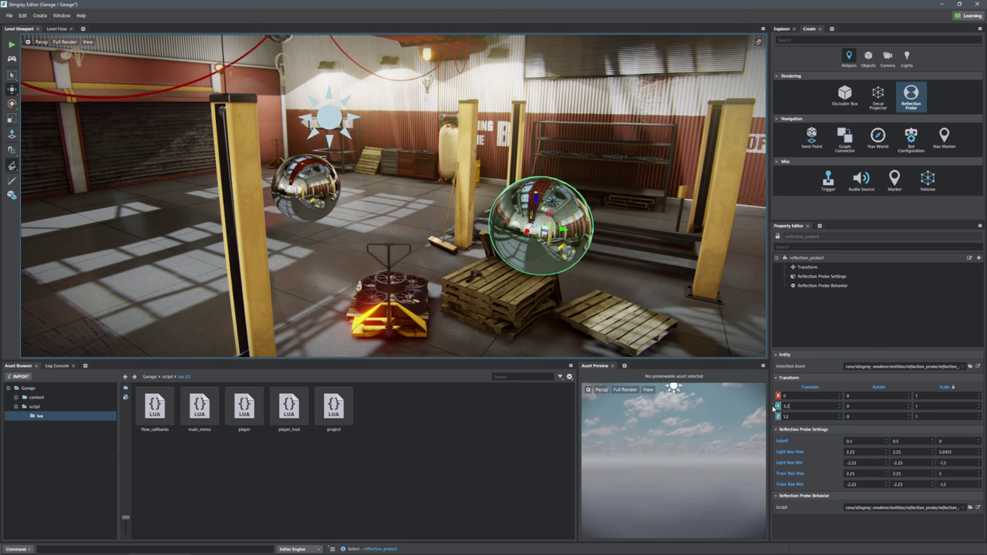
text(1.5)
key(Return)
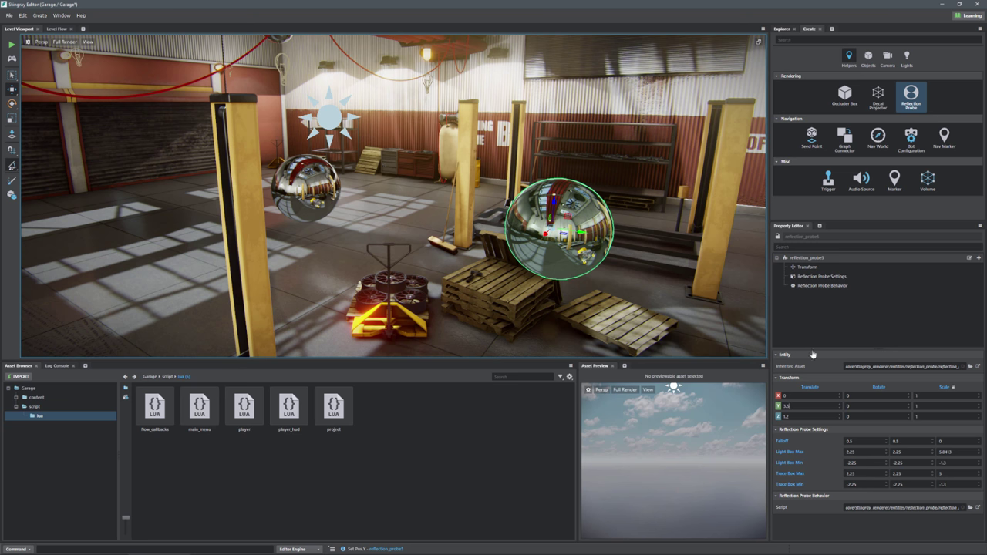
- Compare the light and trace boxes of the duplicate probe and the original to check how they overlap
click(822, 277)
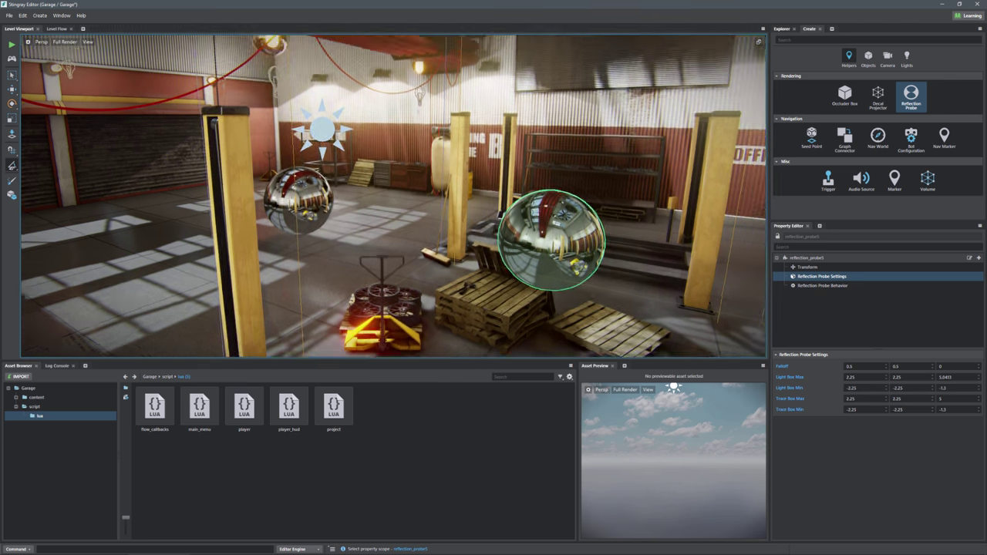
key(a)
mouse_move(398, 261)
right_down()
mouse_move(432, 278)
mouse_move(399, 260)
right_up()
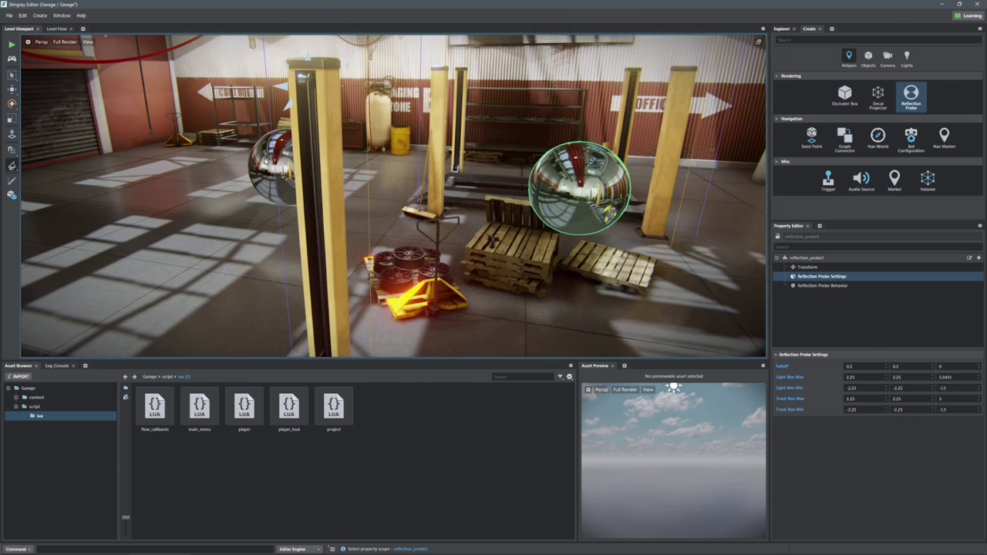
click(801, 267)
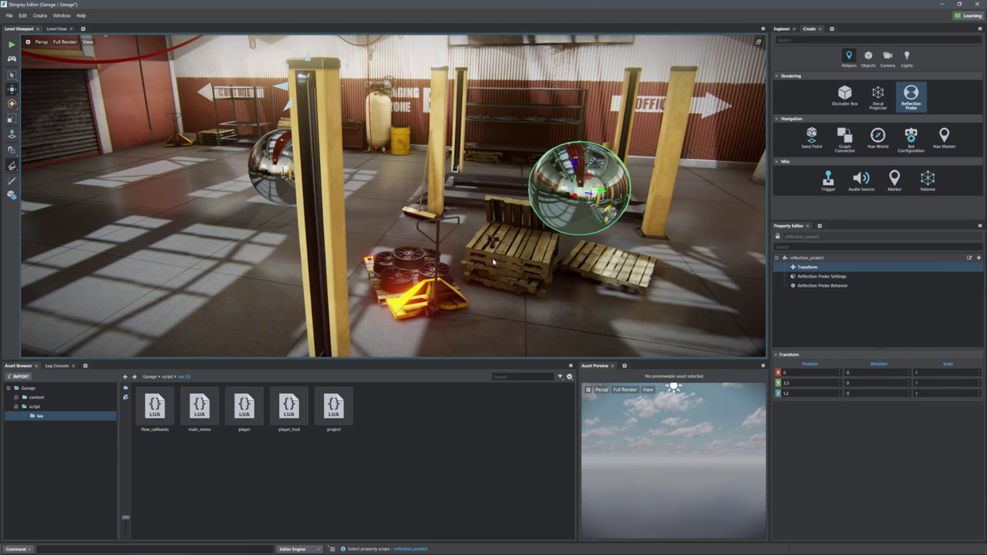
click(271, 168)
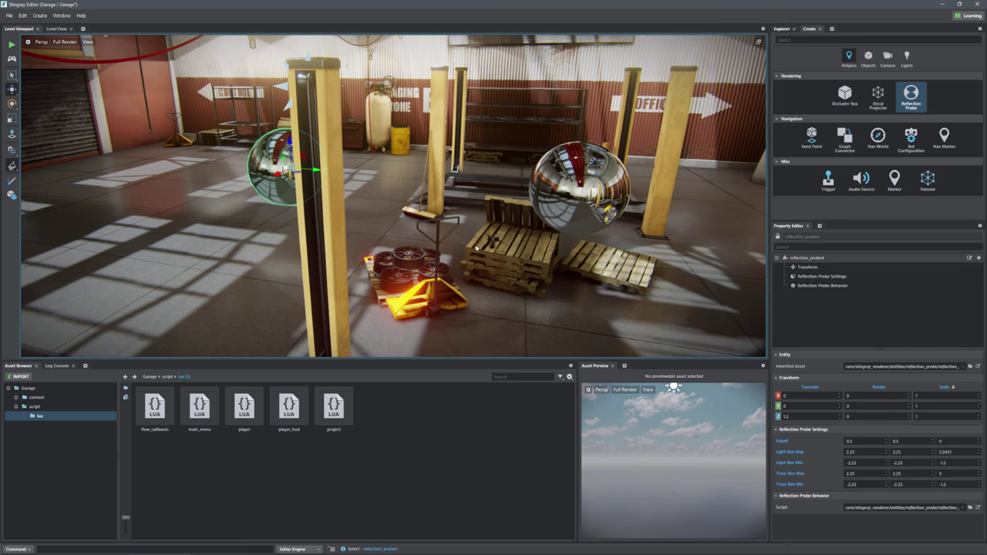
click(843, 277)
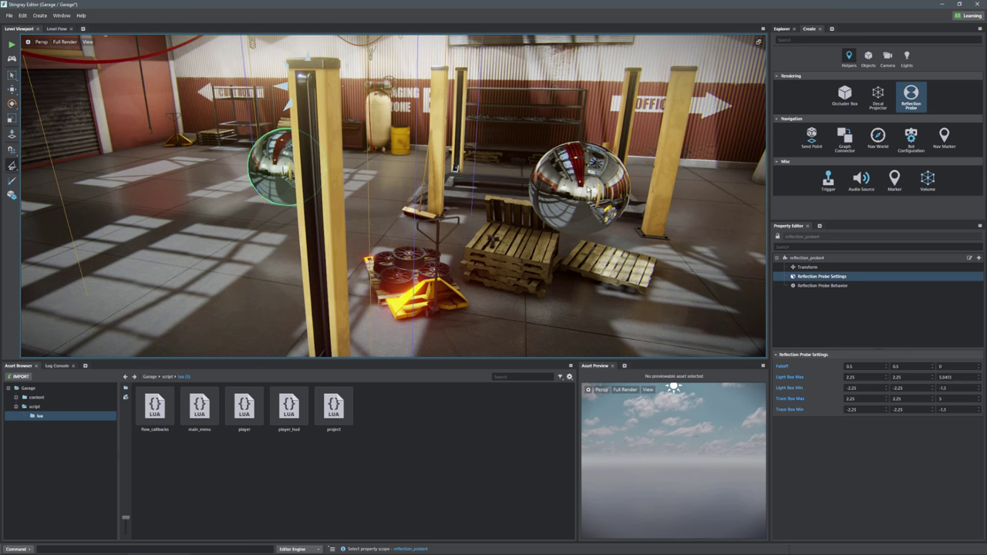
- Select the duplicate and original reflection probes together and view both from around the lift posts
click(808, 267)
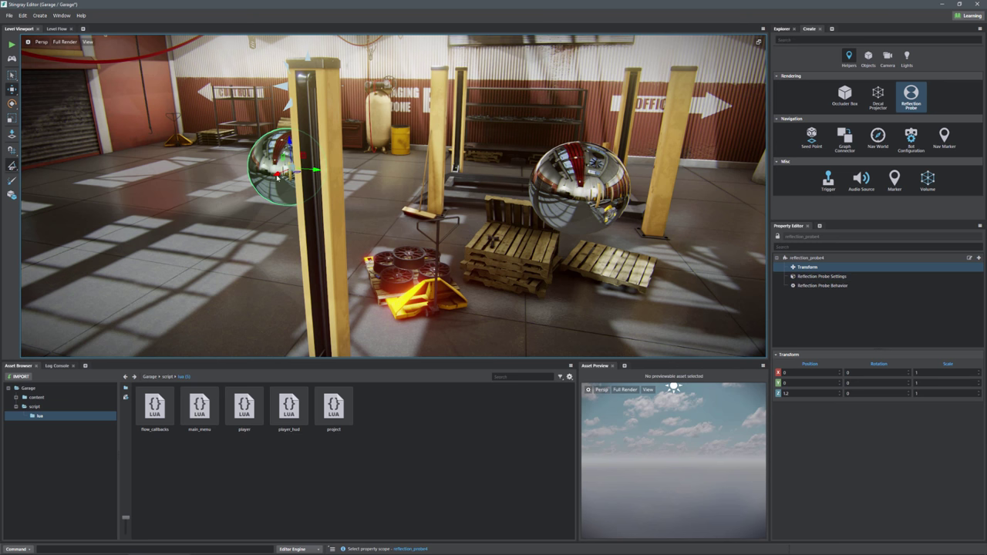
click(557, 194)
shift+click(279, 158)
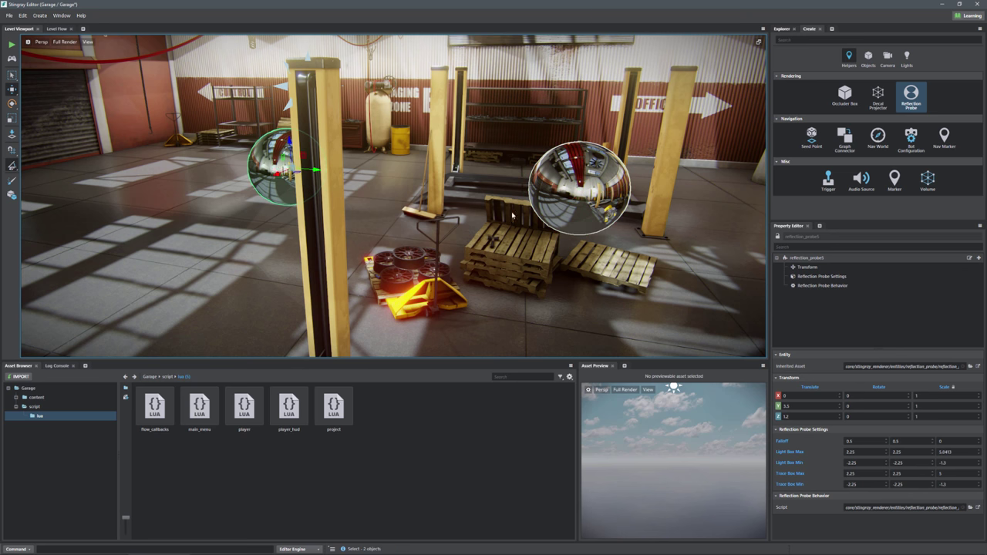
right_drag(516, 208, 519, 247)
right_drag(393, 182, 391, 181)
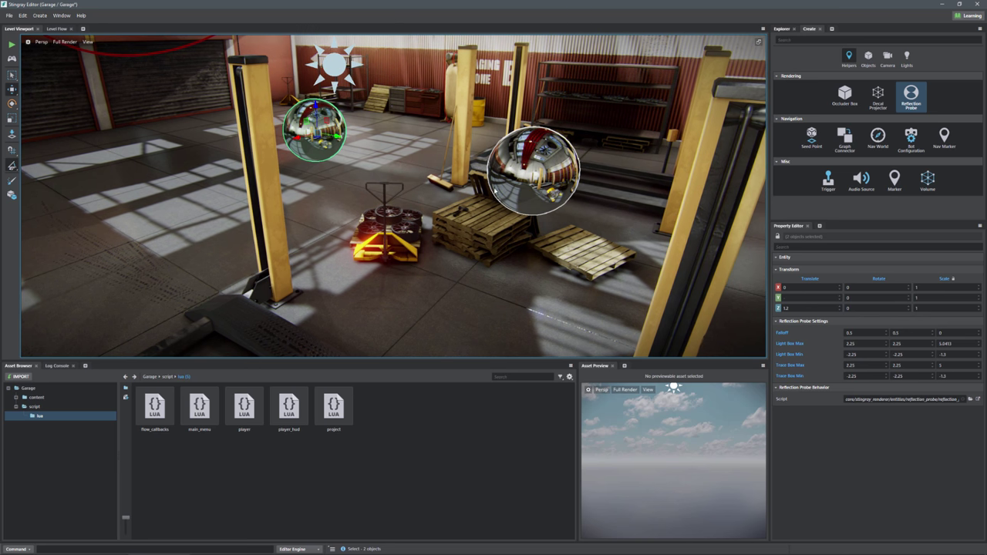
- Inspect the box extents of the original probe and of its duplicate one after the other through their Reflection Probe Settings
click(327, 128)
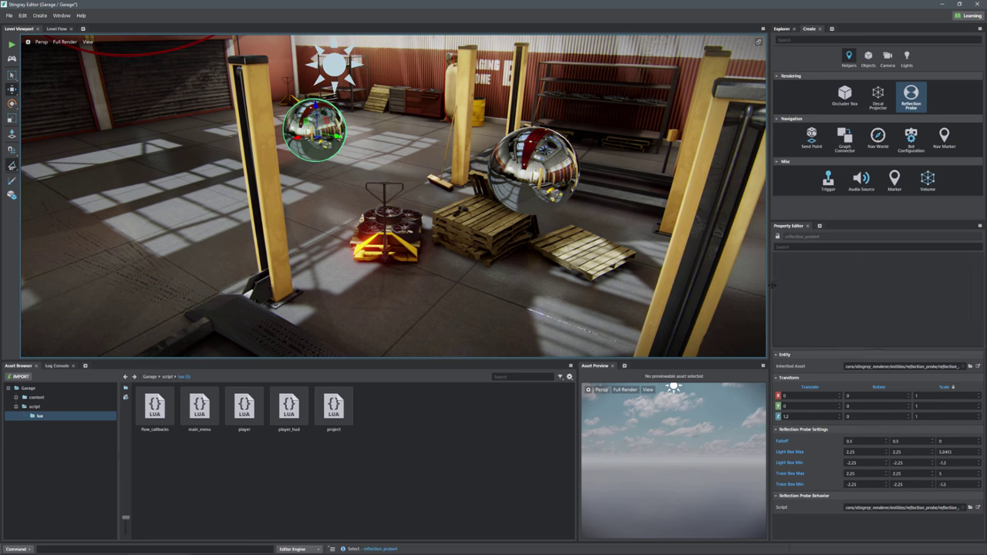
click(816, 278)
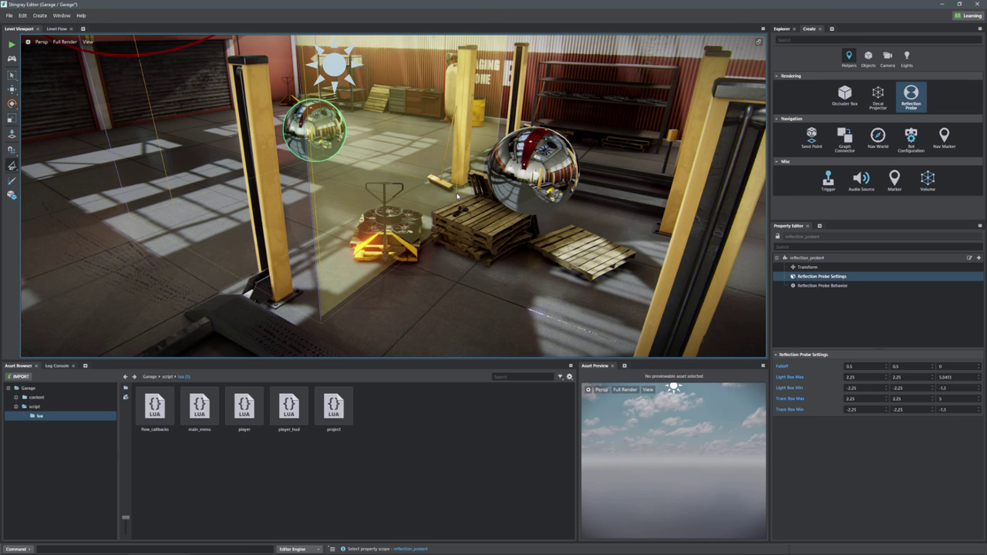
click(807, 267)
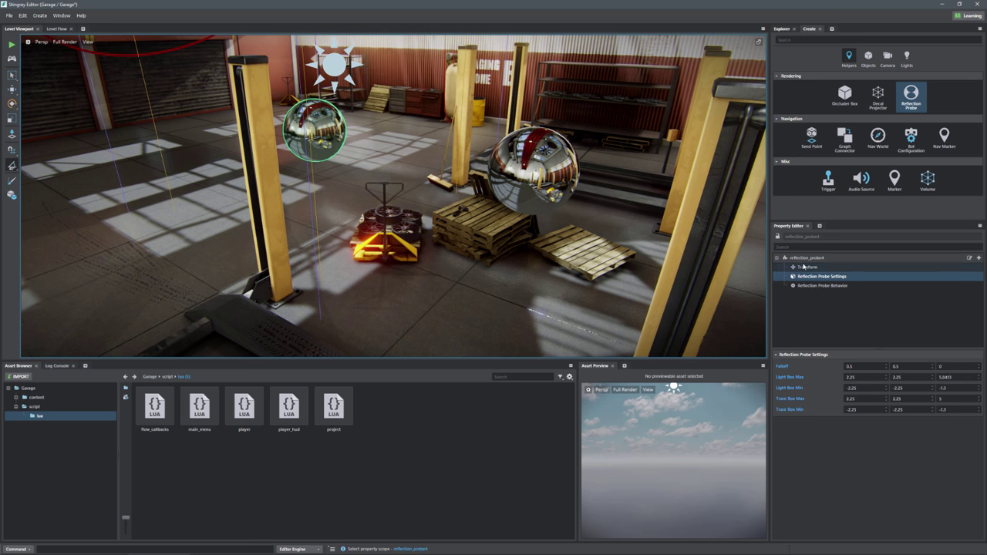
click(526, 198)
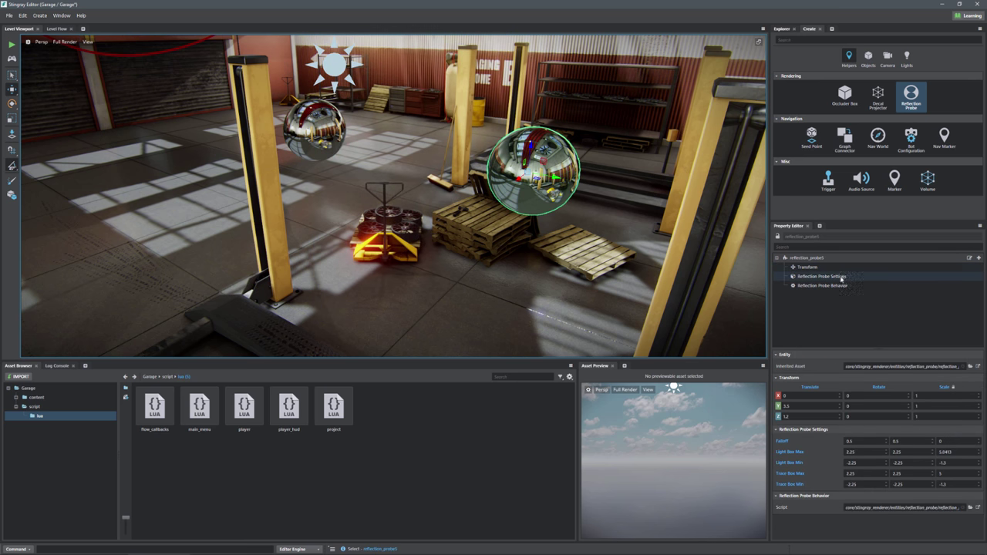
click(822, 276)
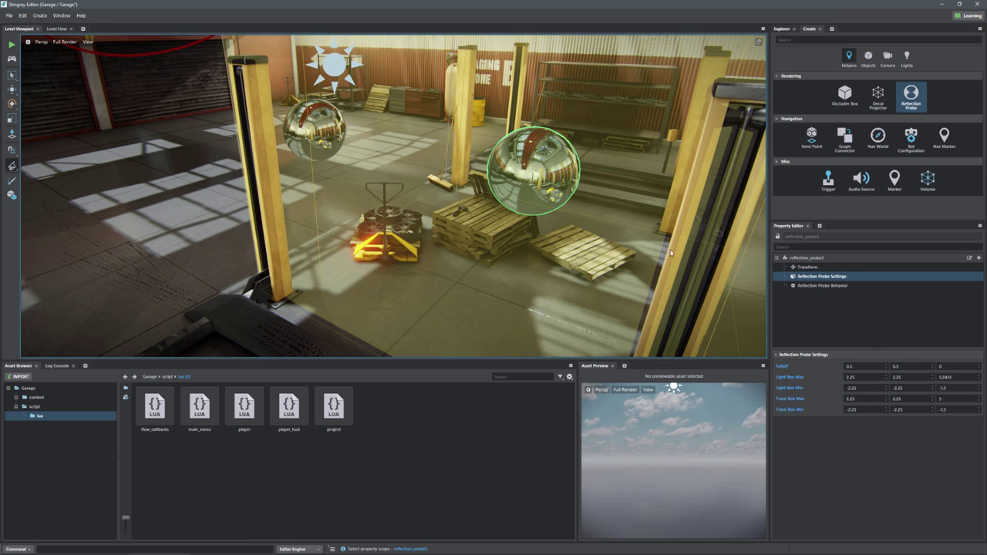
click(807, 267)
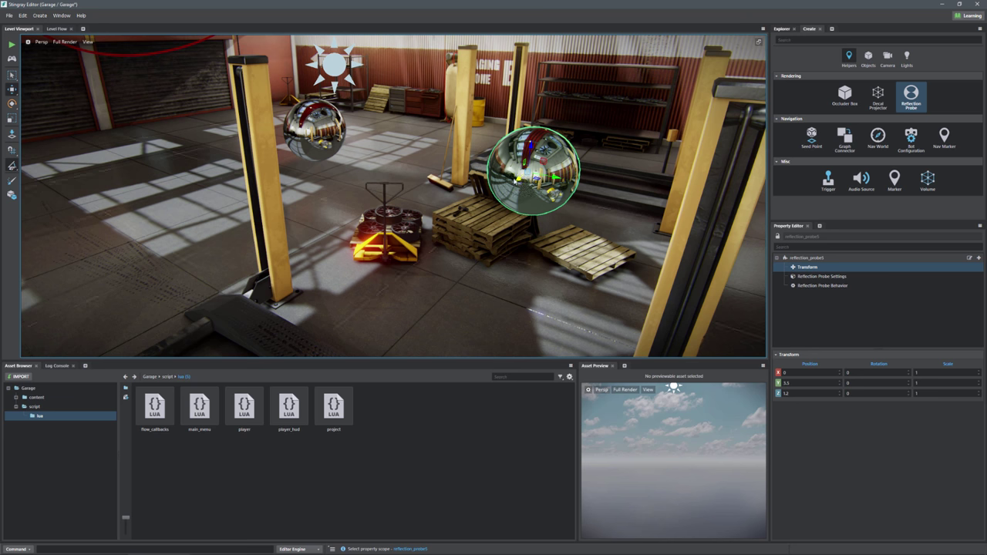
- Survey the garage around the two probes, including the lift bays and the pallets leaning against the white wall
right_drag(531, 178, 520, 208)
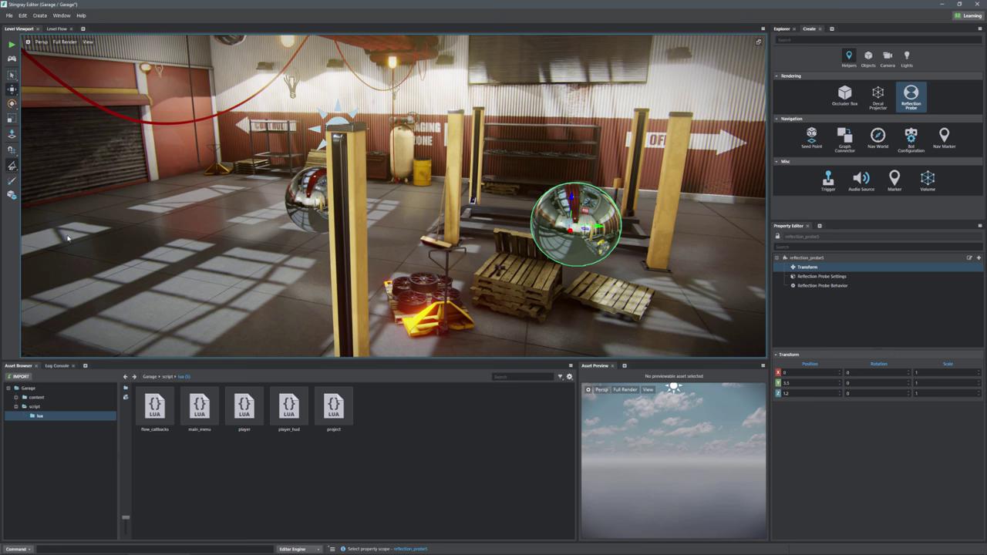
right_drag(527, 307, 563, 315)
right_drag(437, 263, 412, 268)
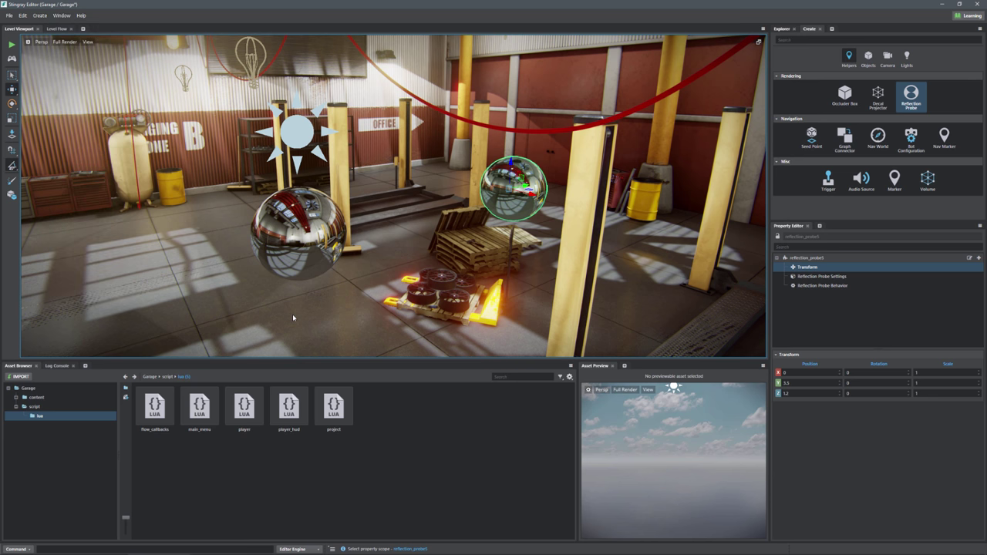
right_drag(312, 302, 353, 321)
right_drag(271, 327, 413, 160)
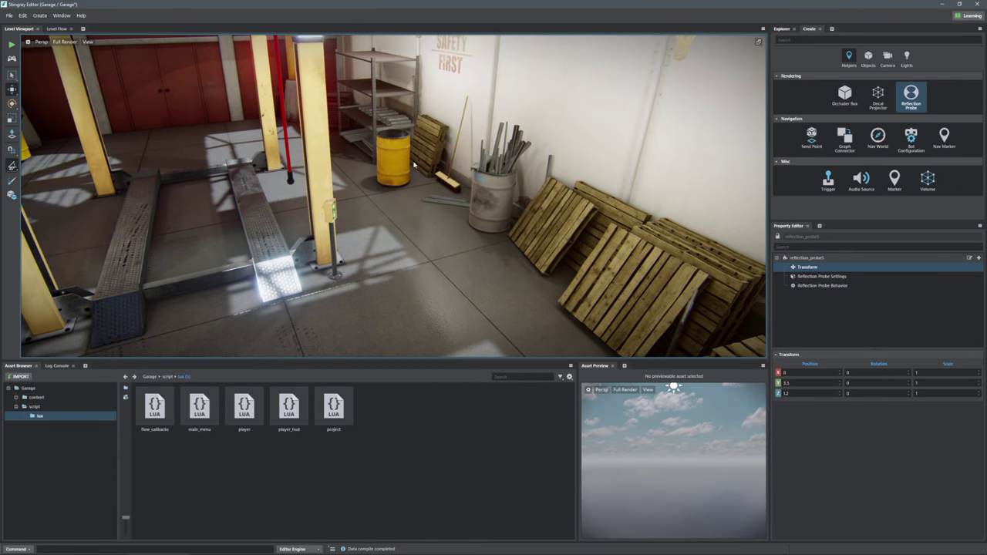
mouse_move(405, 257)
right_down()
mouse_move(200, 257)
mouse_move(403, 264)
right_up()
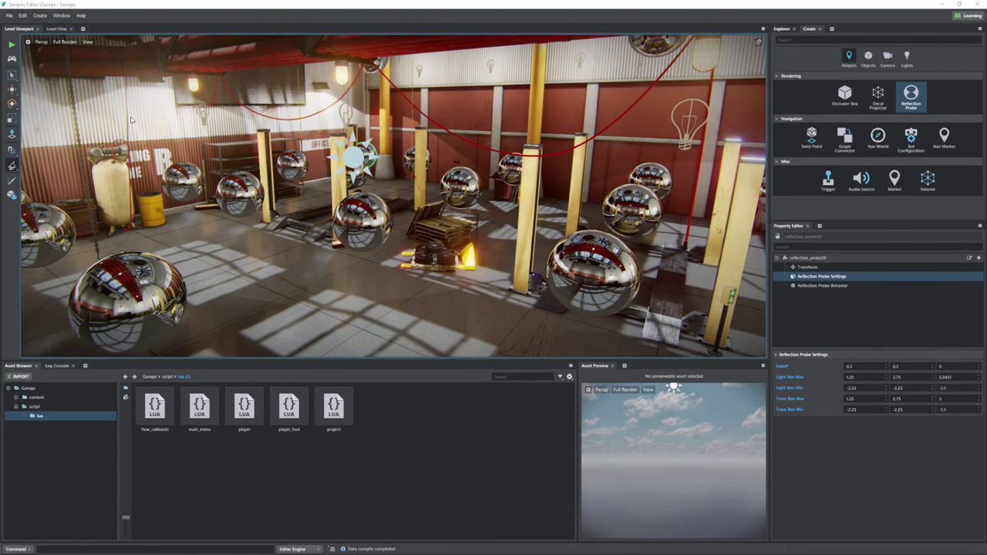
- Bake the reflection probes placed across the garage and view the updated spheres
right_drag(365, 195, 478, 198)
key(w)
right_drag(270, 197, 262, 197)
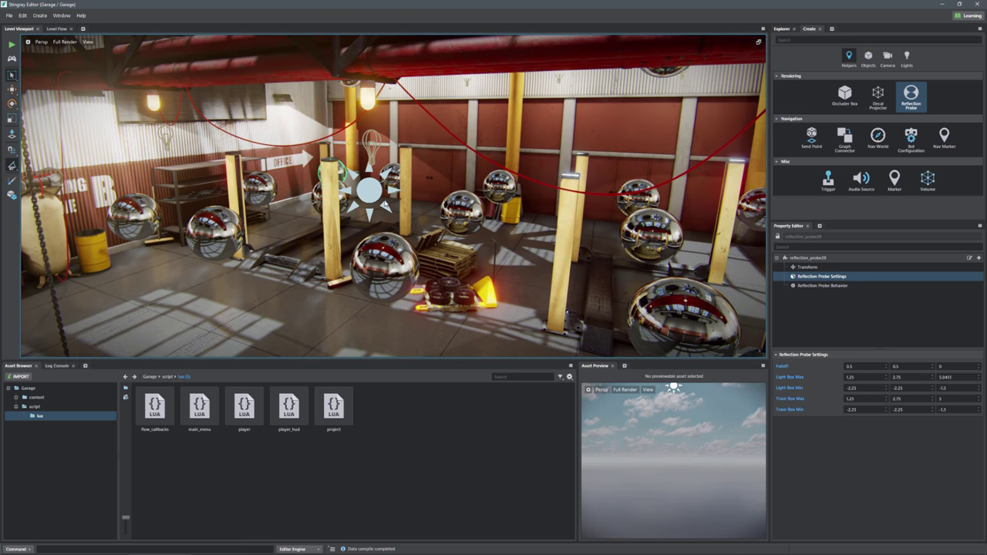
click(62, 15)
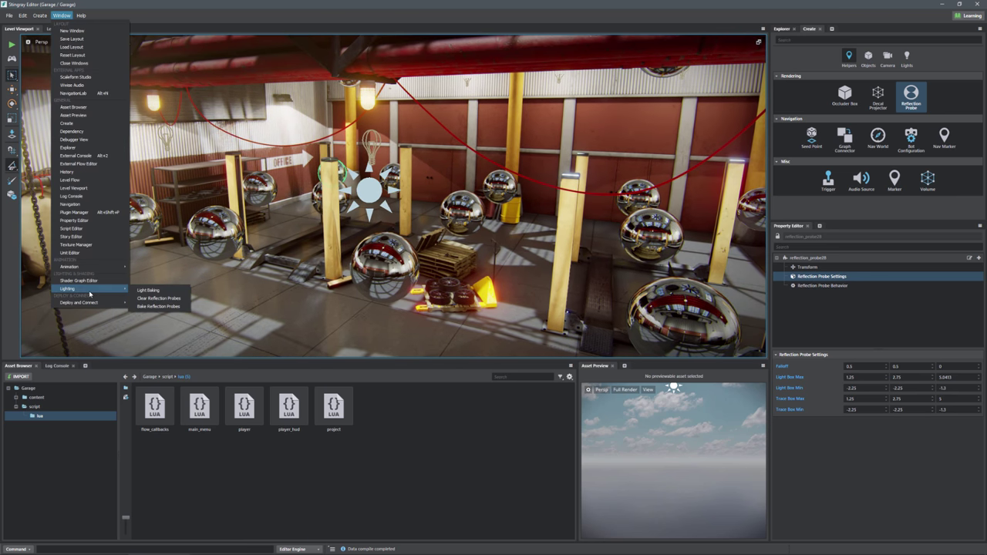
click(157, 306)
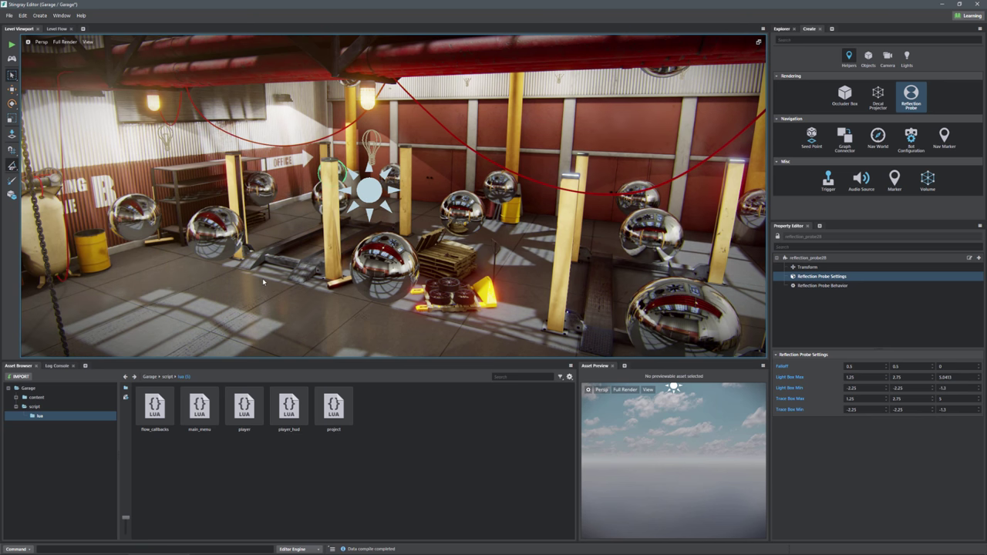
right_drag(365, 274, 320, 226)
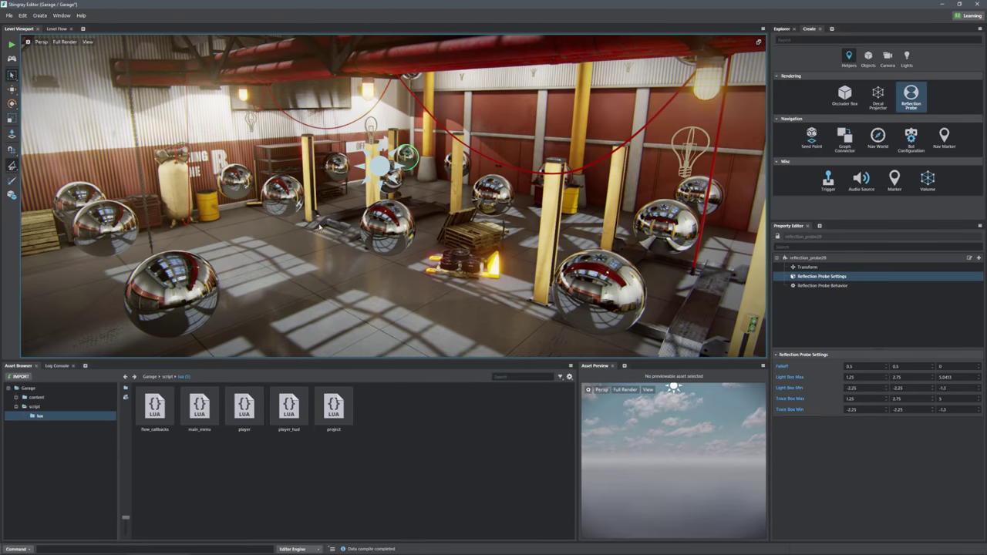
- Hide the probe spheres and helper icons in the level viewport and inspect the baked reflections around the lifts and floor
click(88, 44)
click(100, 53)
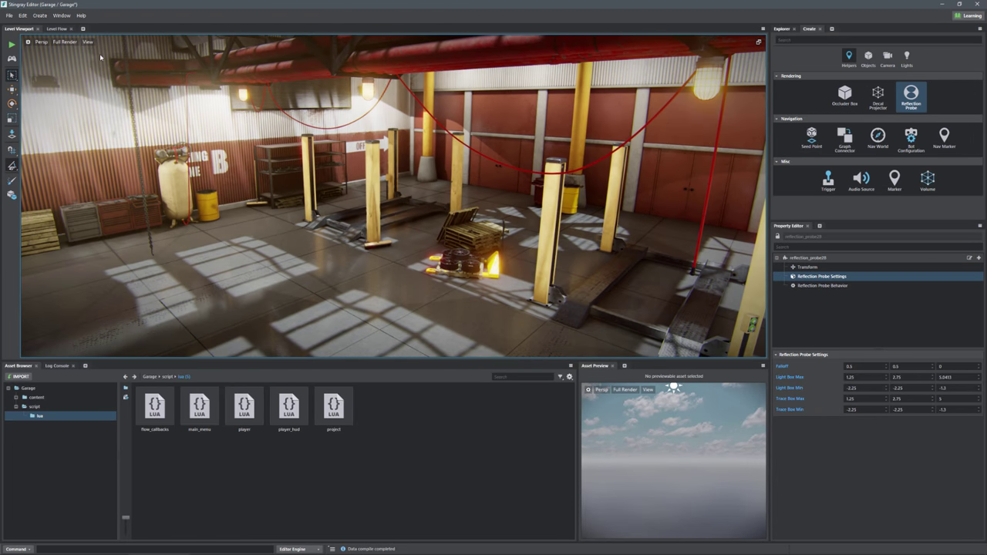
right_drag(309, 177, 373, 220)
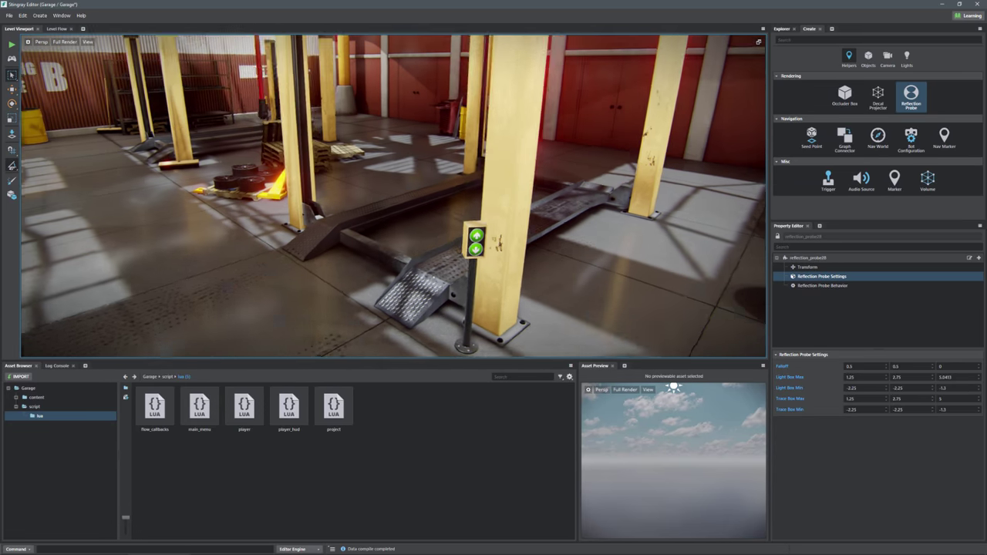
right_drag(154, 83, 269, 221)
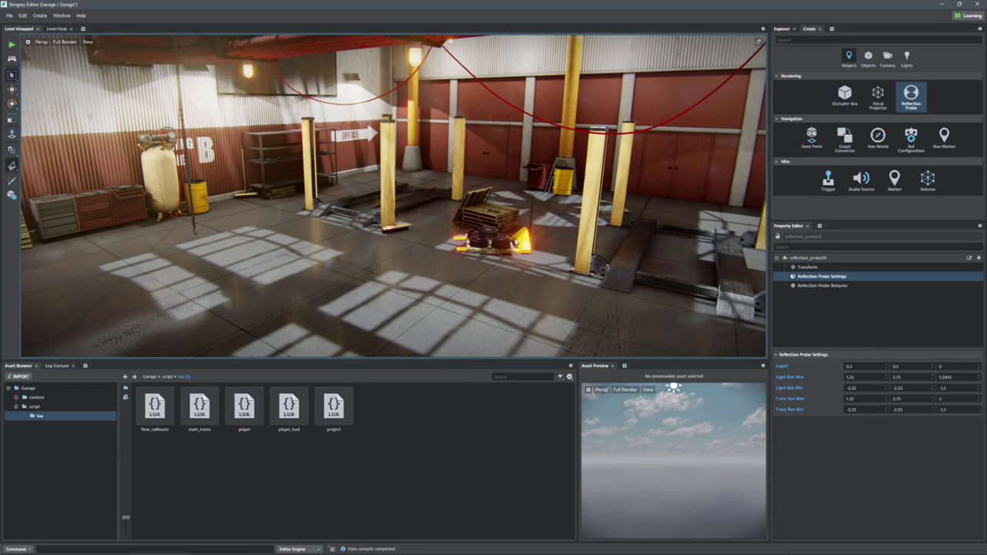
right_drag(362, 244, 370, 241)
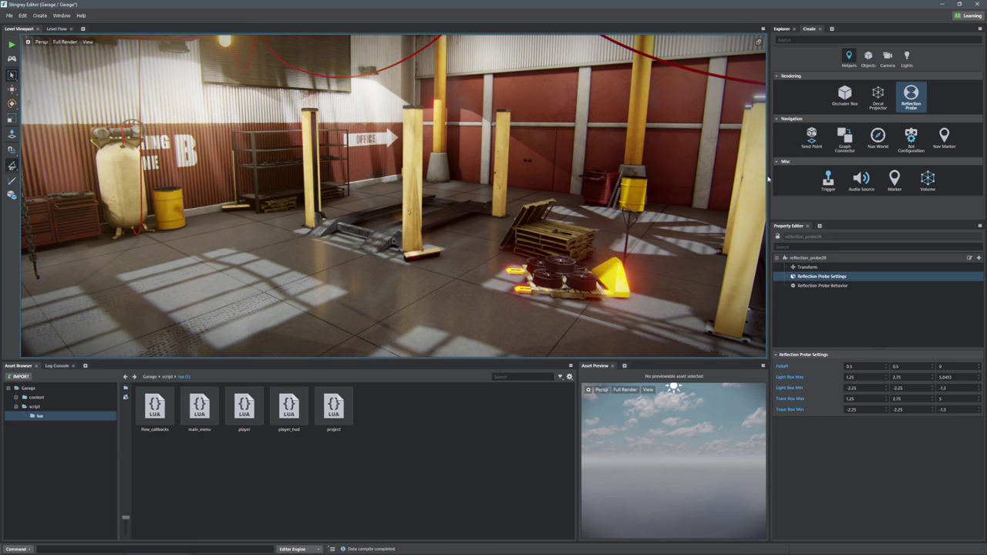
- Filter the level objects by "env", select Garage_Shading_Env and enable its Screen-Space Reflections
click(781, 28)
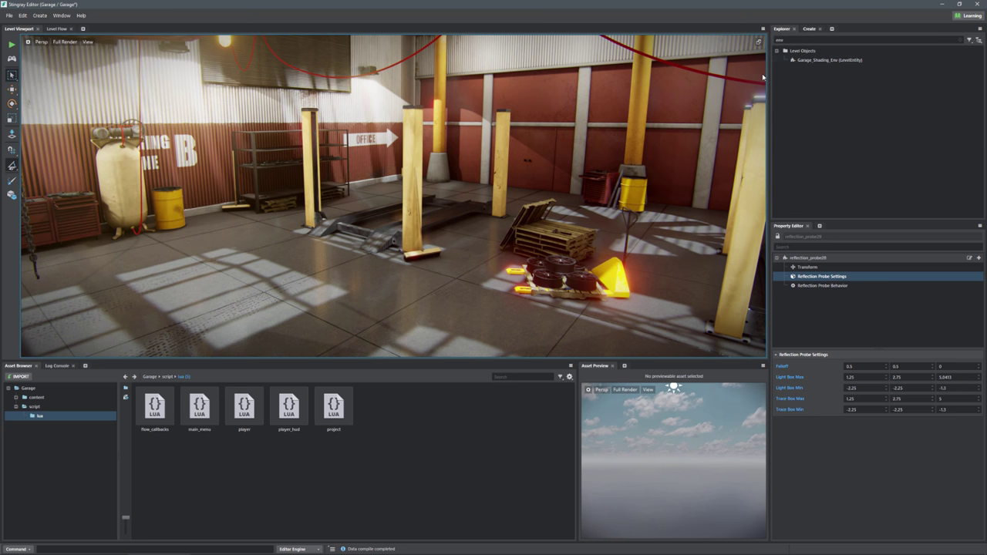
click(781, 40)
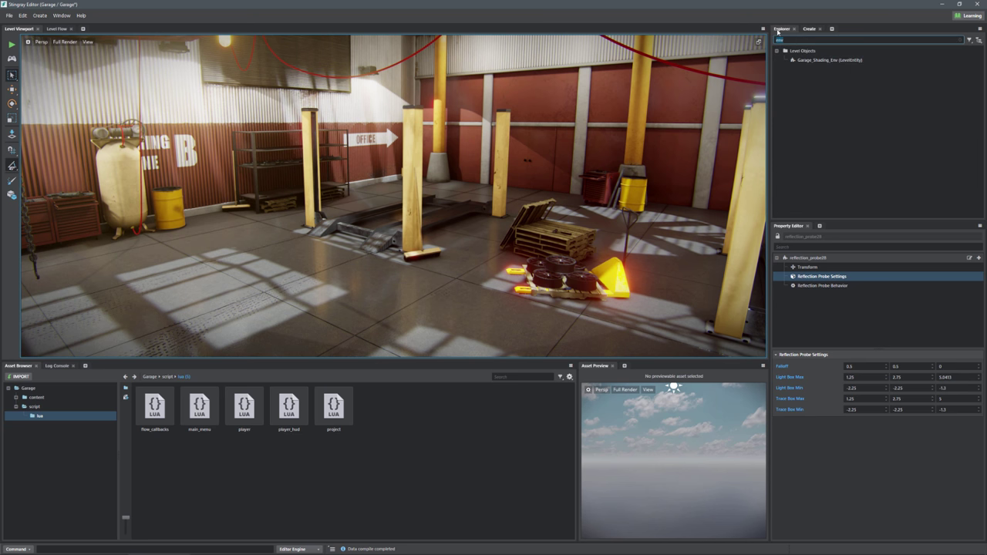
key(BackSpace)
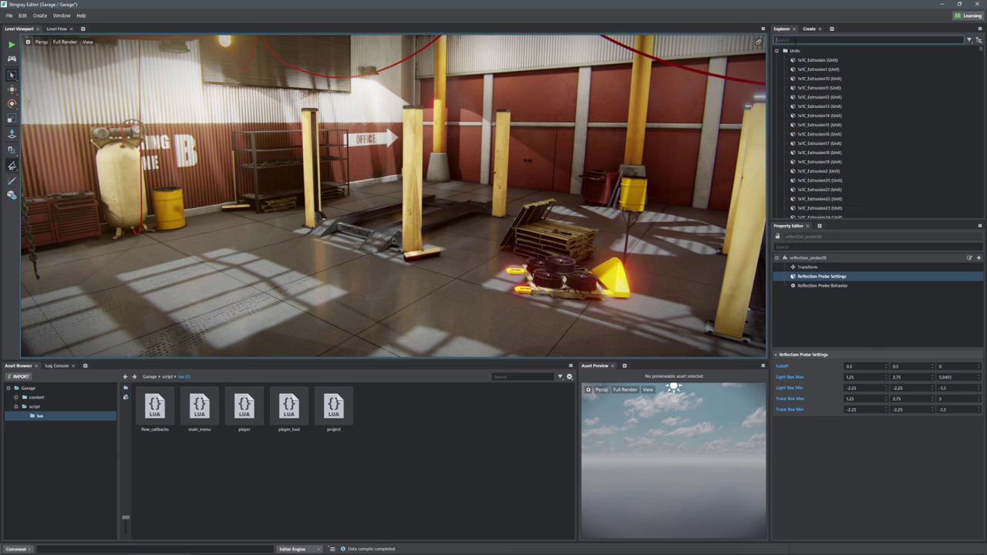
text(env)
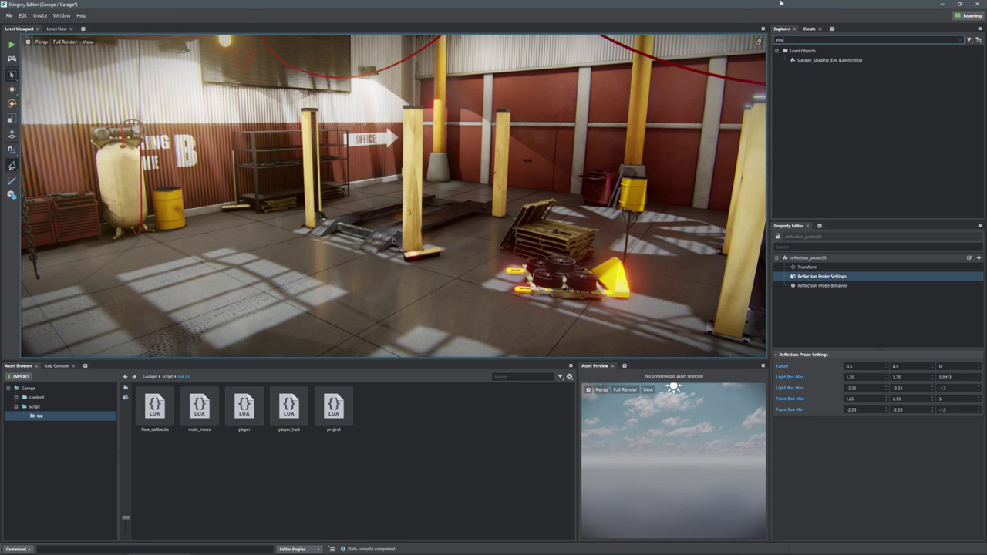
click(832, 60)
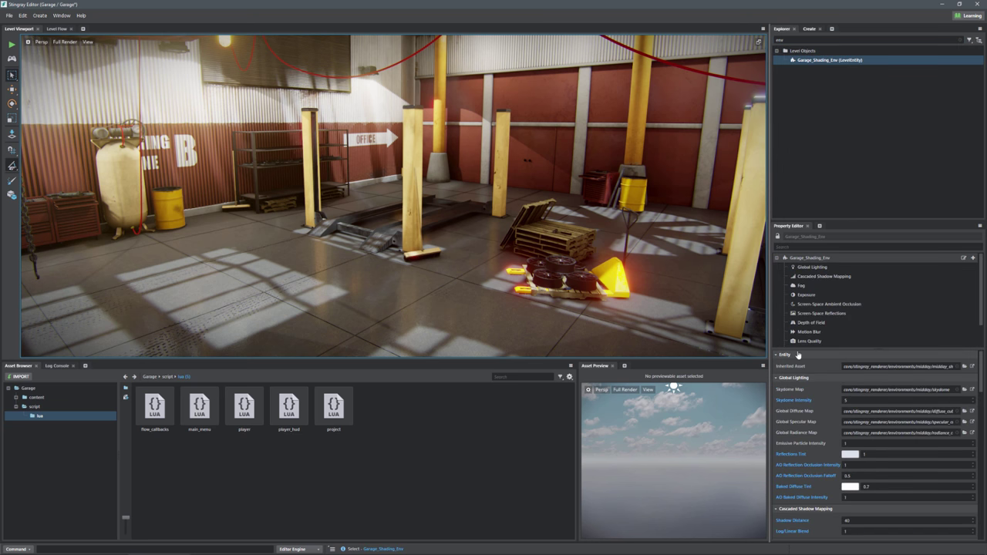
click(824, 314)
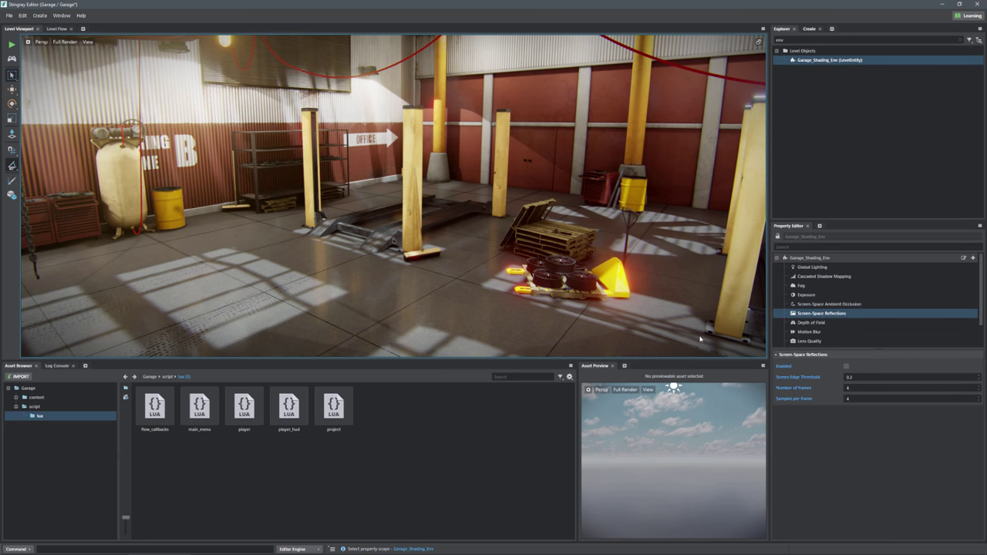
click(846, 367)
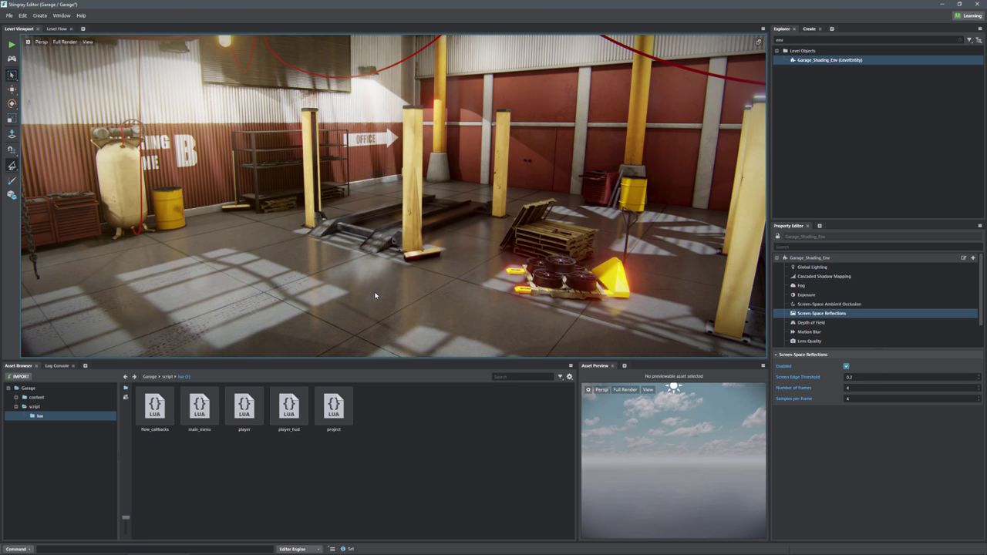
- Compare the red doors, pillars and floor with Screen-Space Reflections switched on and off
right_drag(456, 275, 459, 302)
right_drag(549, 285, 314, 280)
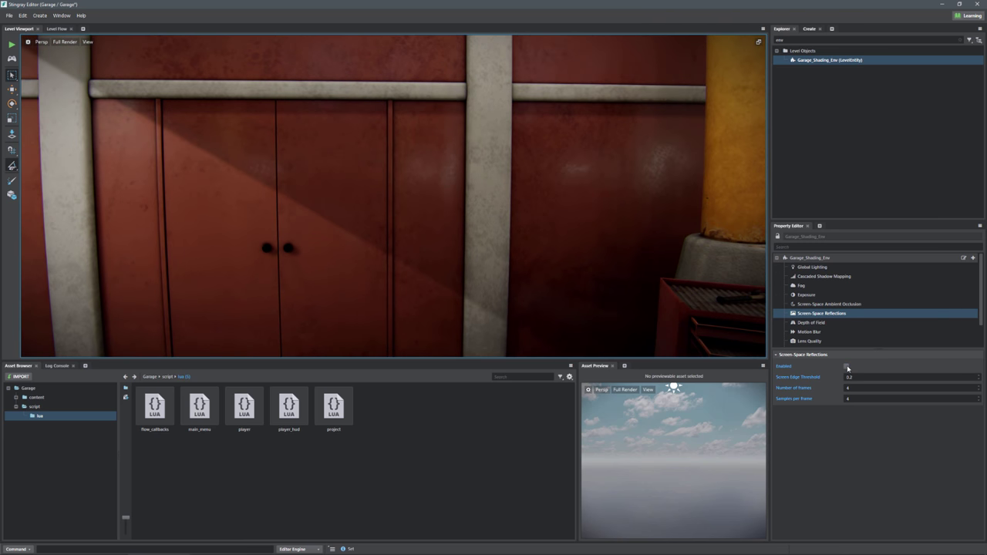
click(847, 367)
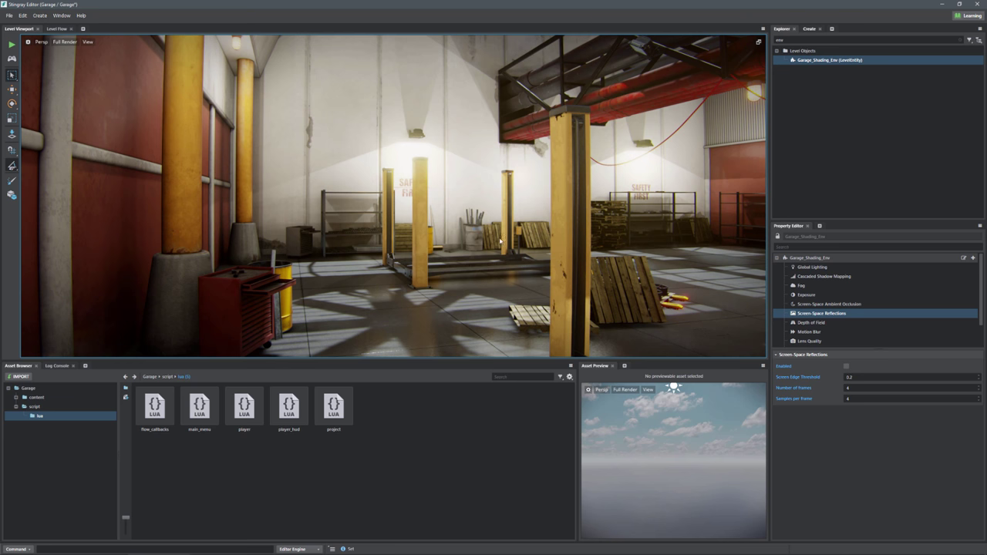
right_drag(500, 241, 633, 242)
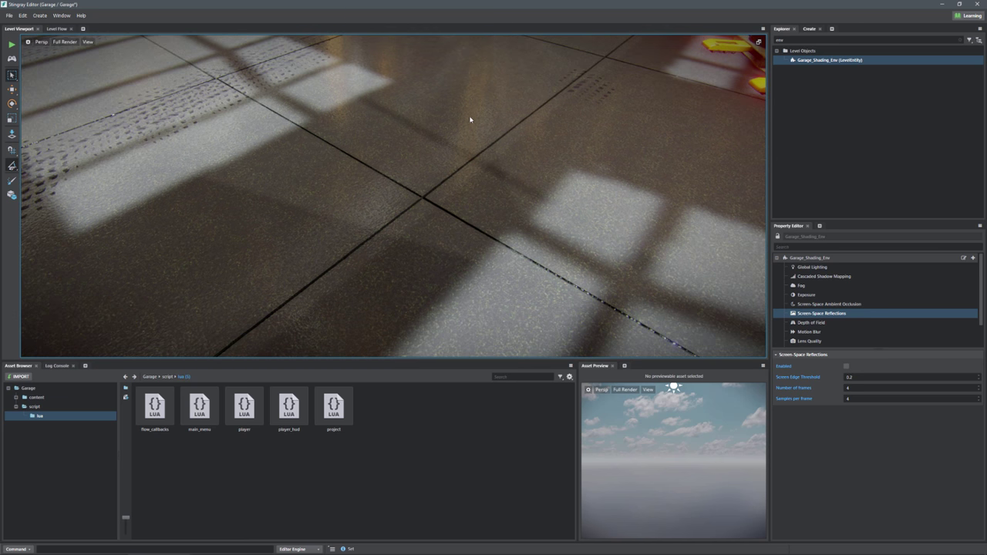
click(848, 367)
click(847, 368)
right_drag(590, 256, 578, 145)
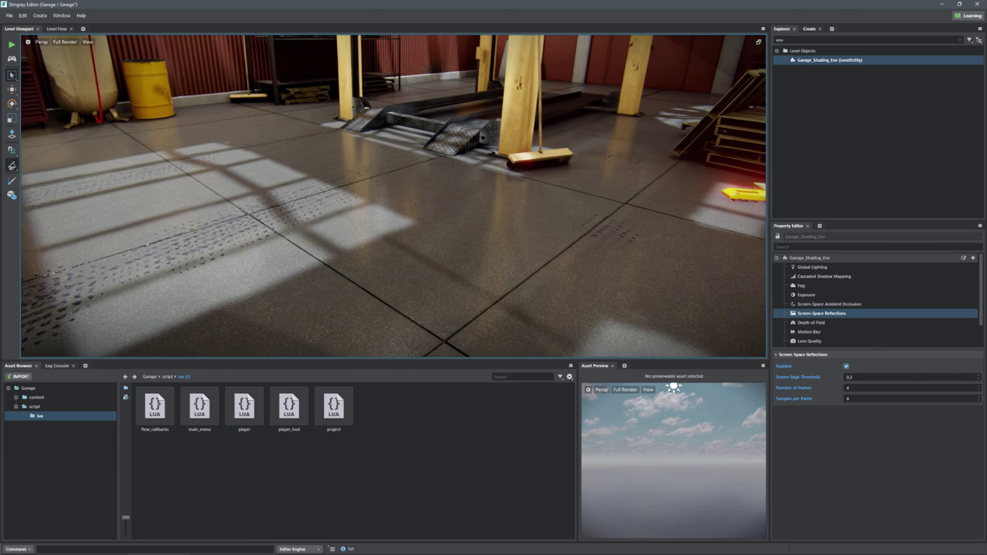
right_drag(584, 218, 551, 255)
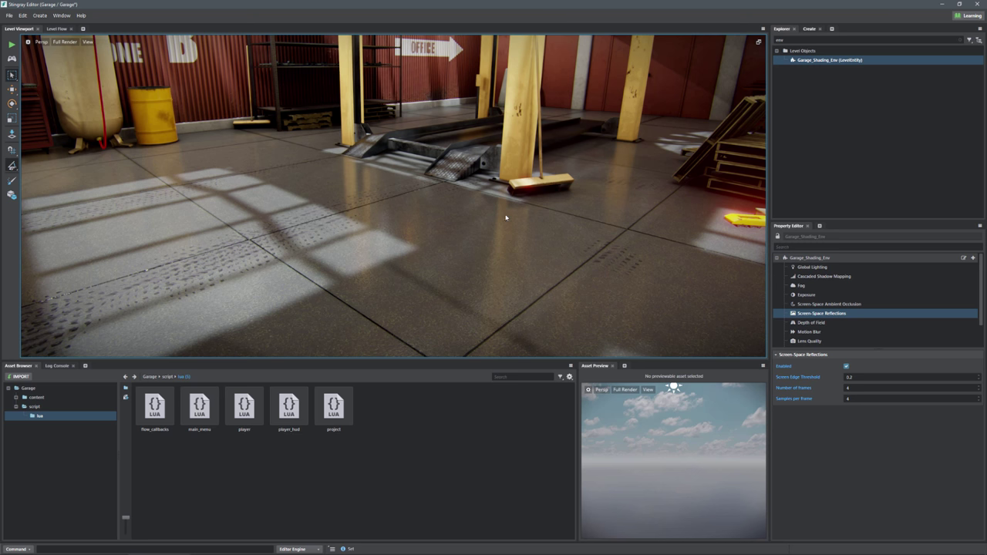
- Toggle Screen-Space Reflections repeatedly to compare the floor reflections below the lift posts and broom, leaving the effect enabled
click(846, 367)
click(847, 368)
click(847, 368)
click(846, 368)
click(846, 368)
click(847, 368)
click(846, 367)
click(847, 367)
mouse_move(582, 190)
right_down()
mouse_move(572, 293)
mouse_move(582, 190)
right_up()
right_drag(562, 229, 564, 151)
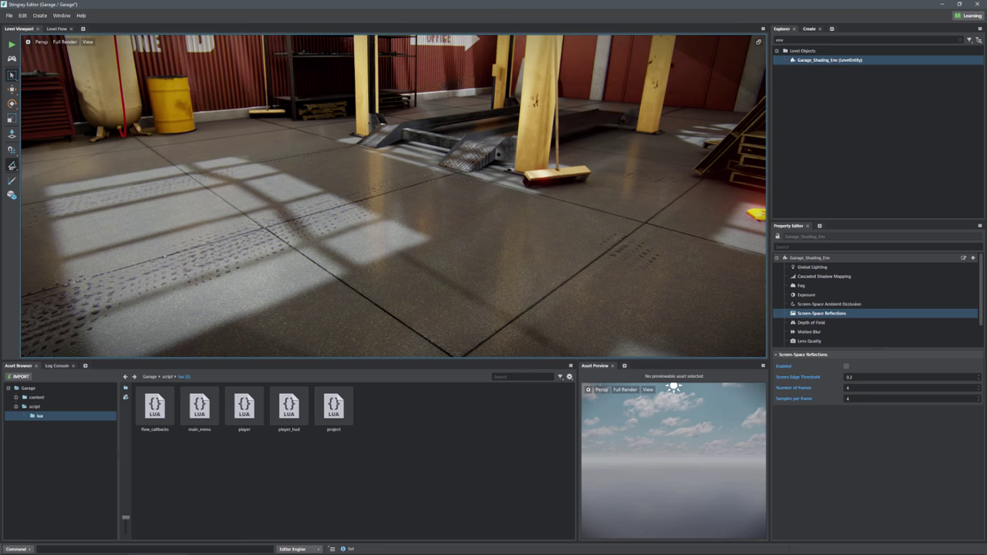
click(847, 368)
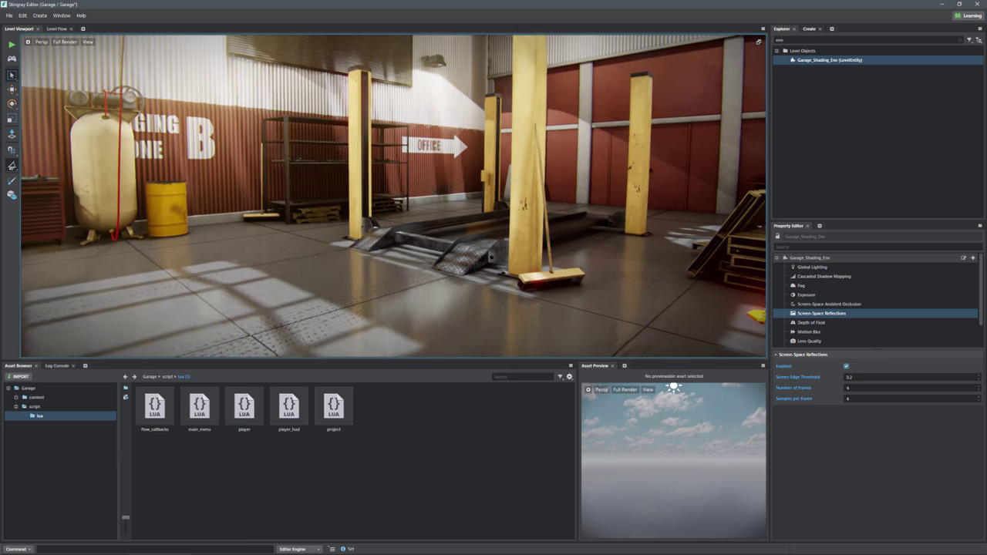
- Examine the combined probe and screen-space reflections on the floor across the whole garage, from the tool cabinets to both lifts
key(s)
right_drag(495, 136, 496, 135)
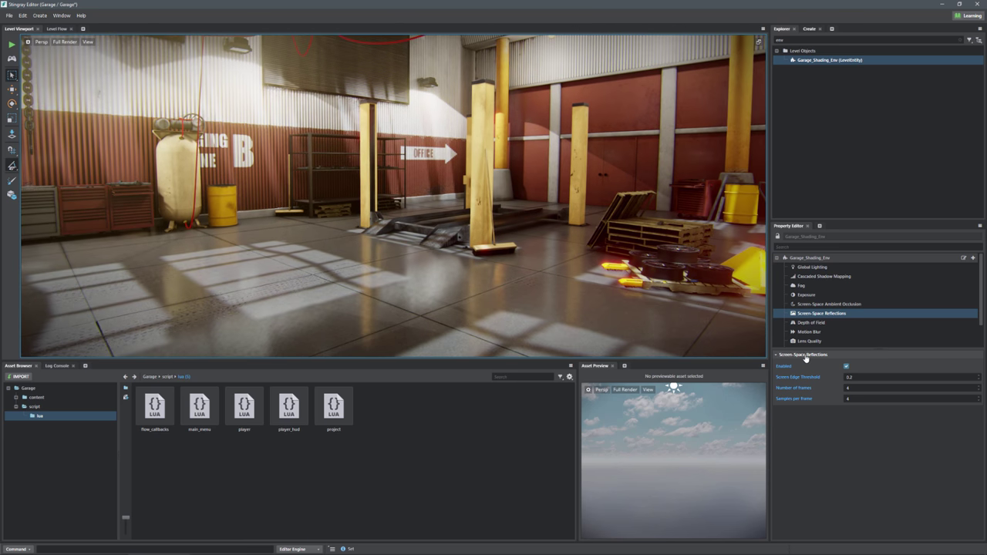
right_drag(509, 208, 753, 222)
key(a)
alt+drag(293, 192, 270, 193)
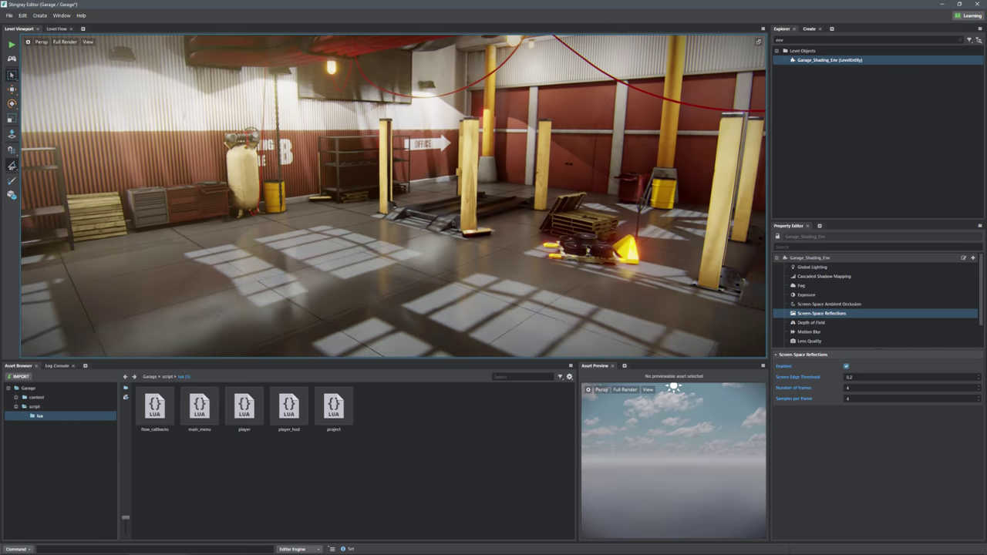
key(a)
mouse_move(393, 196)
right_down()
mouse_move(582, 196)
mouse_move(359, 196)
mouse_move(270, 215)
mouse_move(395, 202)
right_up()
key(d)
key(d)
key(a)
key(d)
right_drag(573, 277, 550, 277)
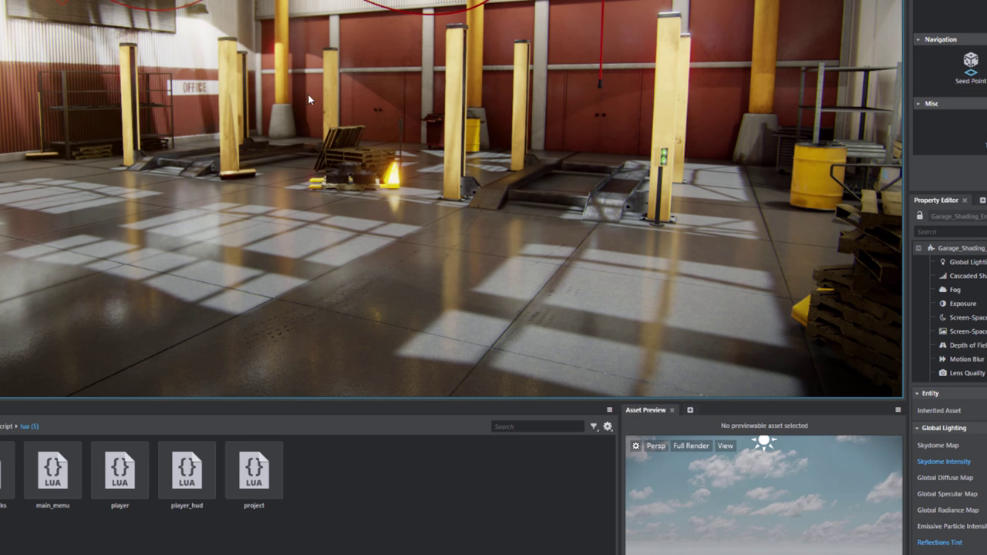
right_drag(604, 161, 463, 150)
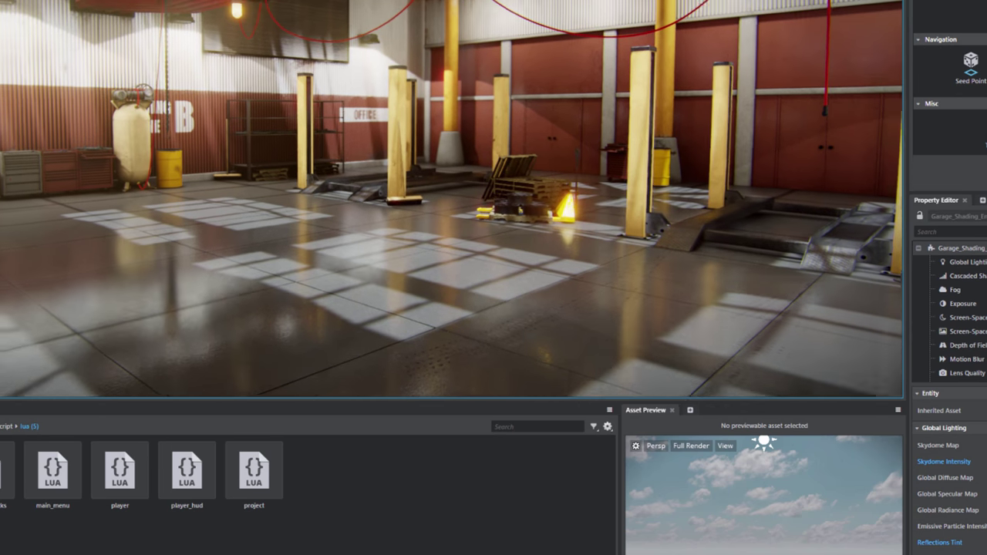